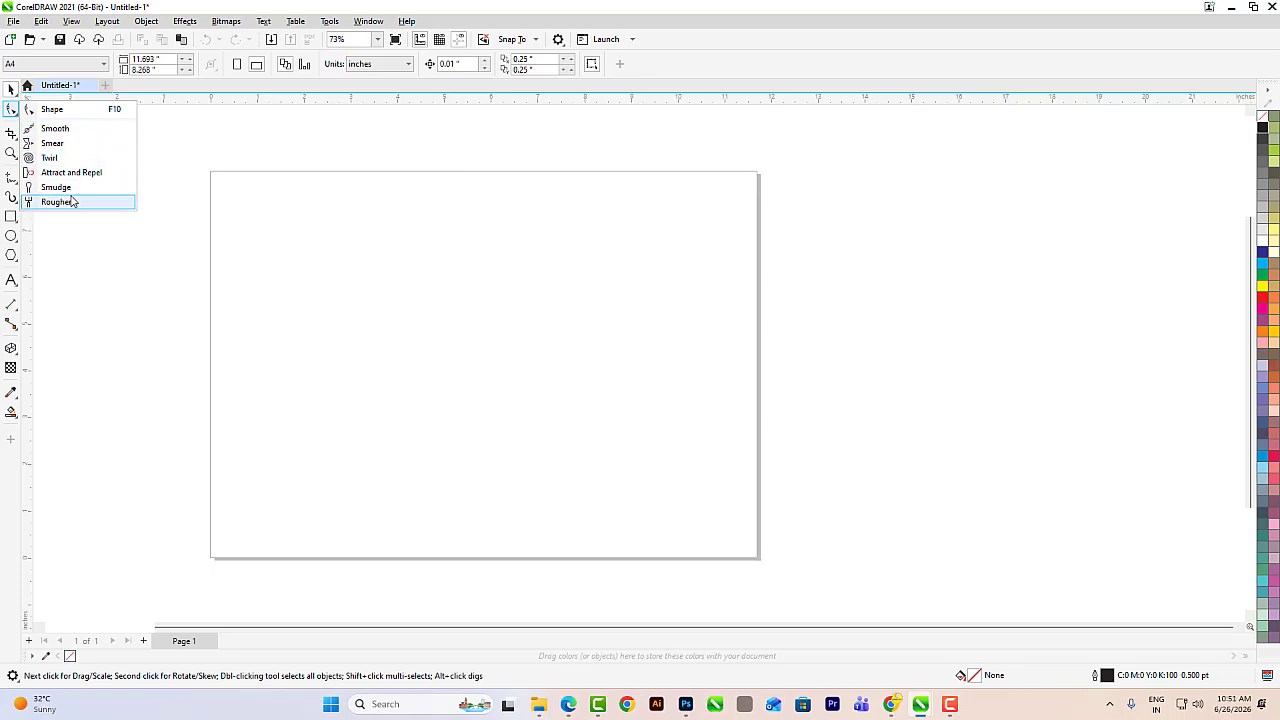
Step: Draw a rectangle about 6.39 inches wide and 4.93 inches high near the middle of the page
left_click(82, 252)
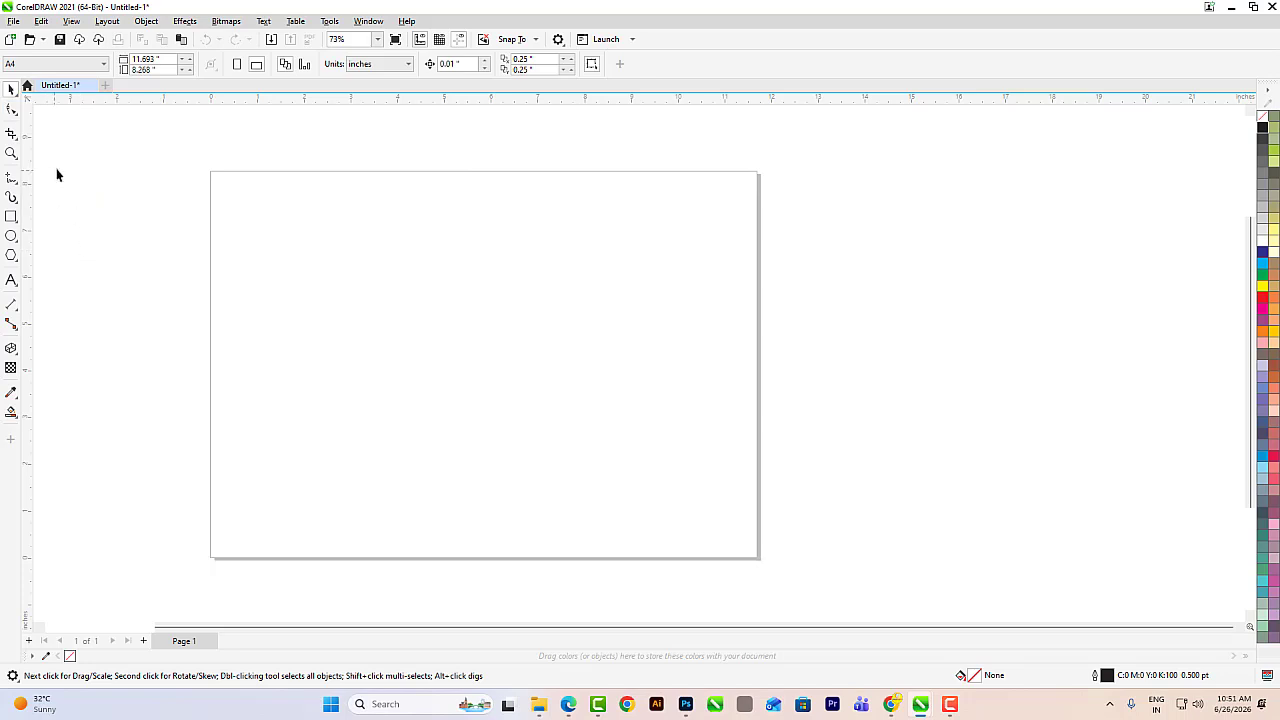
left_click(12, 220)
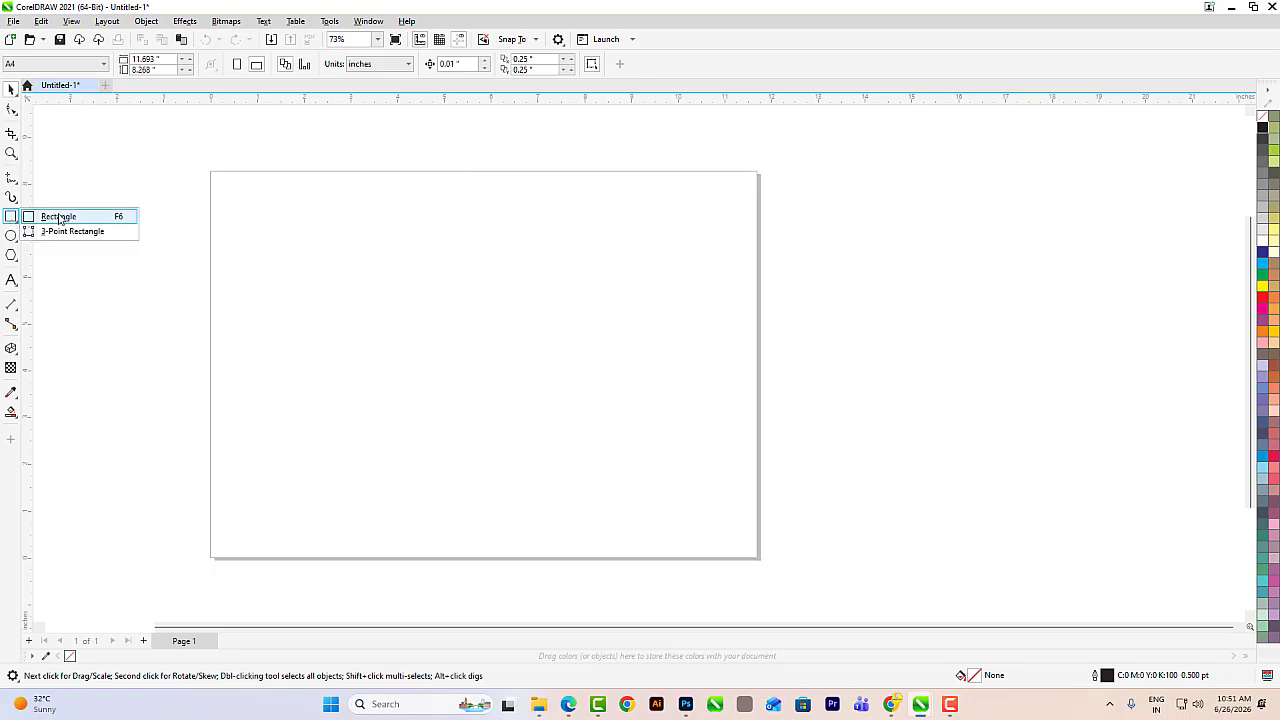
left_click(52, 216)
mouse_move(316, 233)
left_mouse_down()
mouse_move(594, 426)
mouse_move(618, 465)
left_mouse_up()
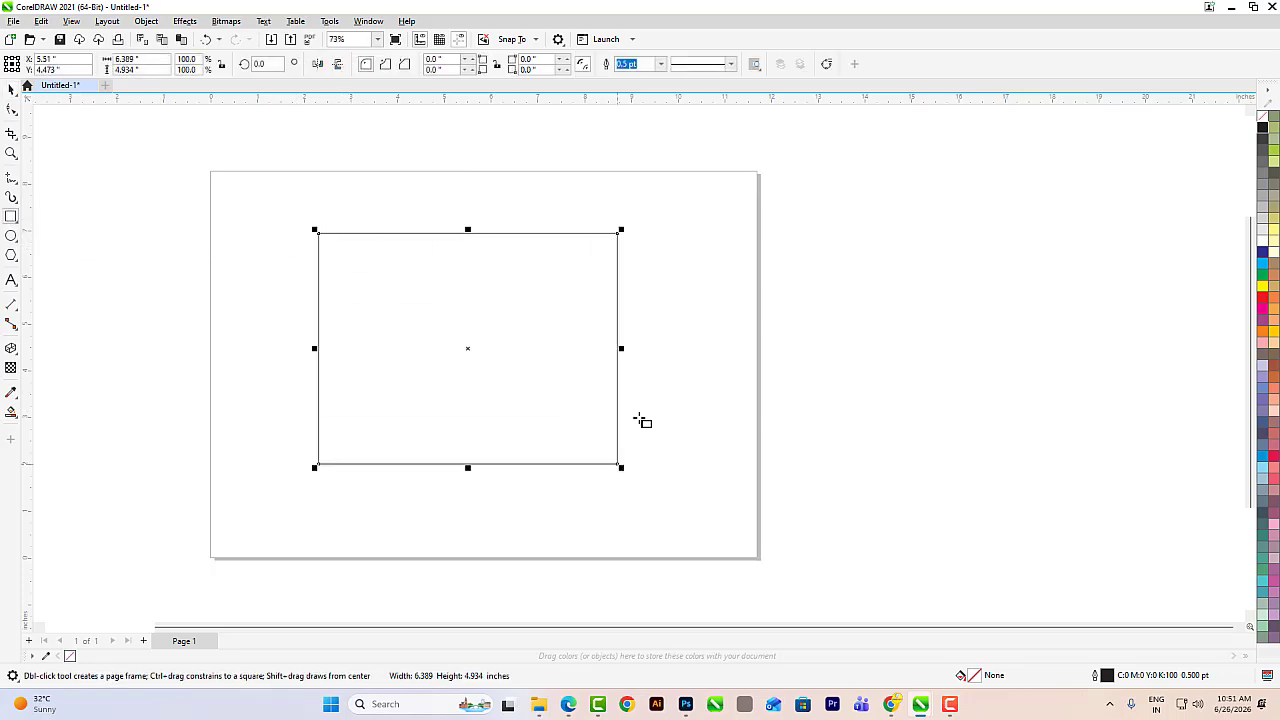
Step: Convert the rectangle to curves and mark a point on its top edge with the Shape tool
left_click(12, 110)
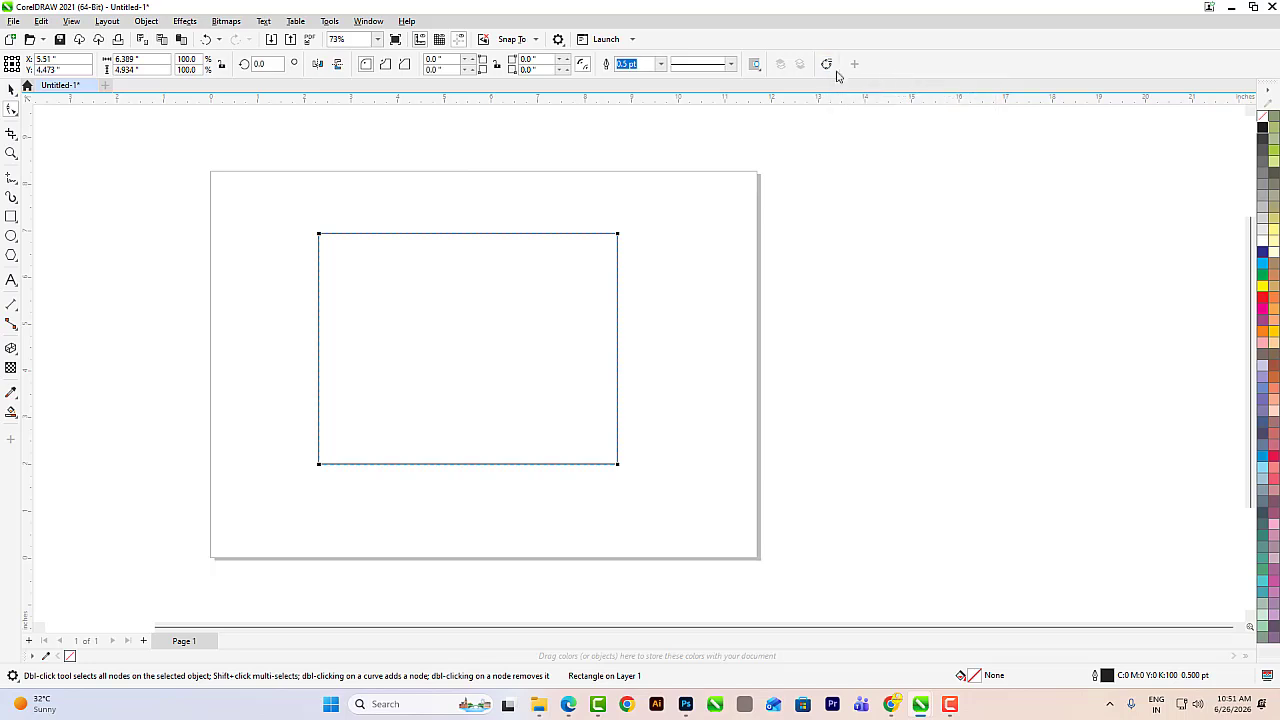
left_click(143, 21)
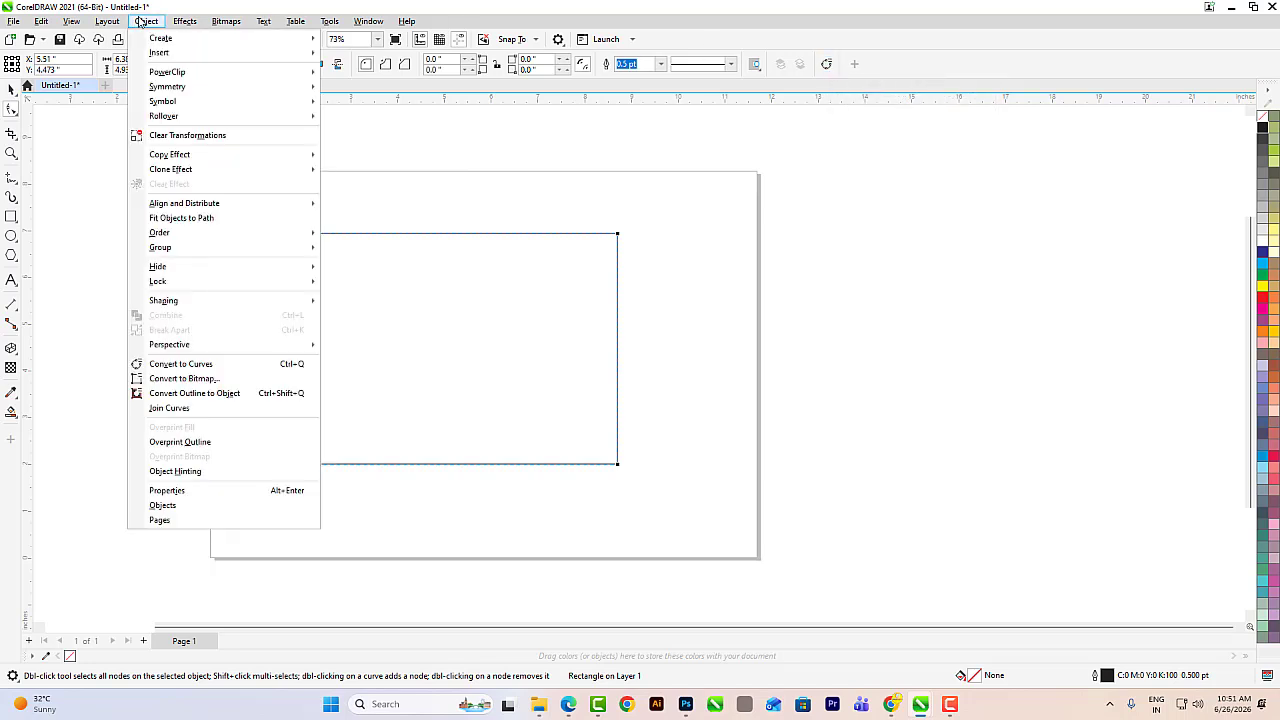
left_click(181, 364)
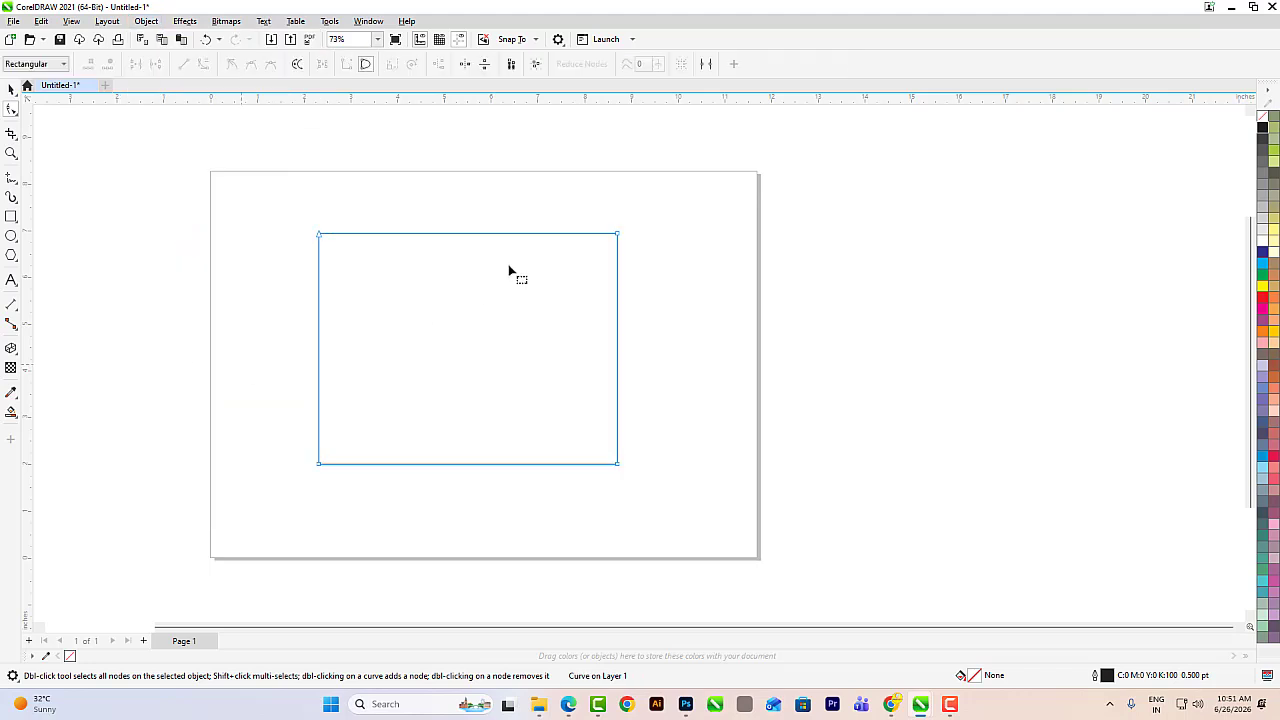
left_click(429, 235)
Step: Switch to the browser to view the KD Graphics Sonipat channel's notification options, and return to CorelDRAW
left_click(890, 704)
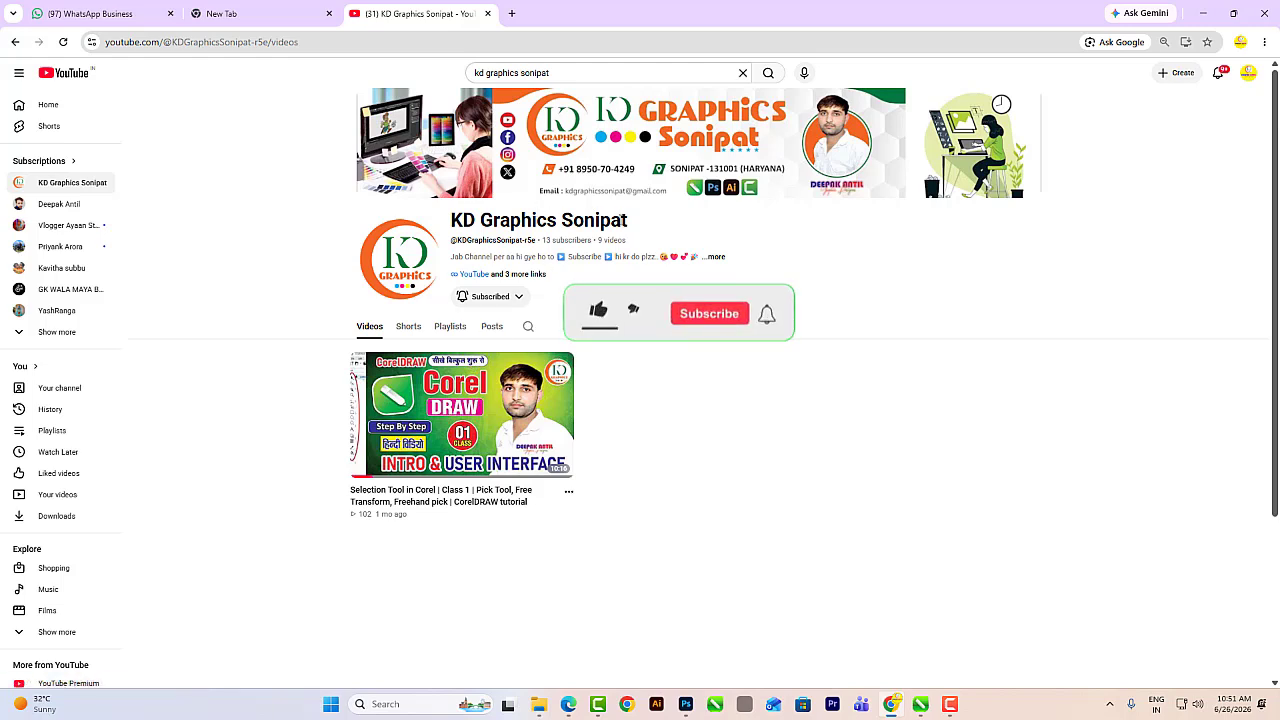
left_click(507, 297)
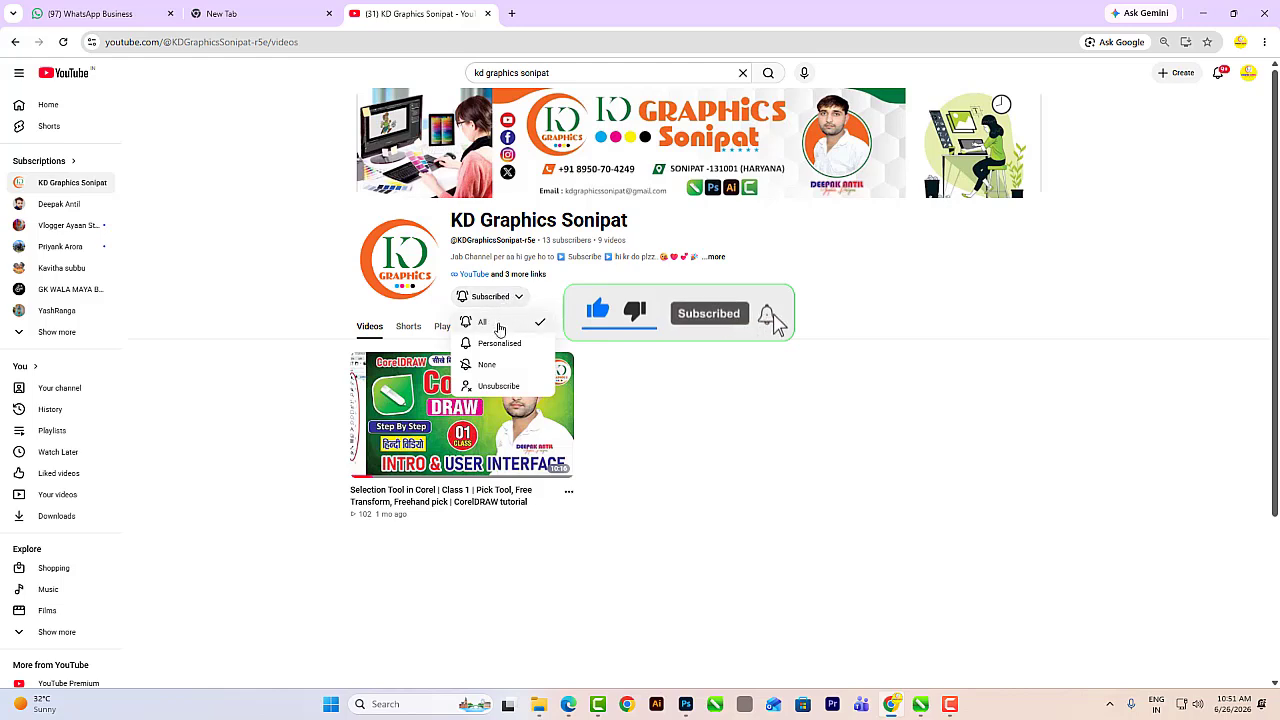
left_click(628, 481)
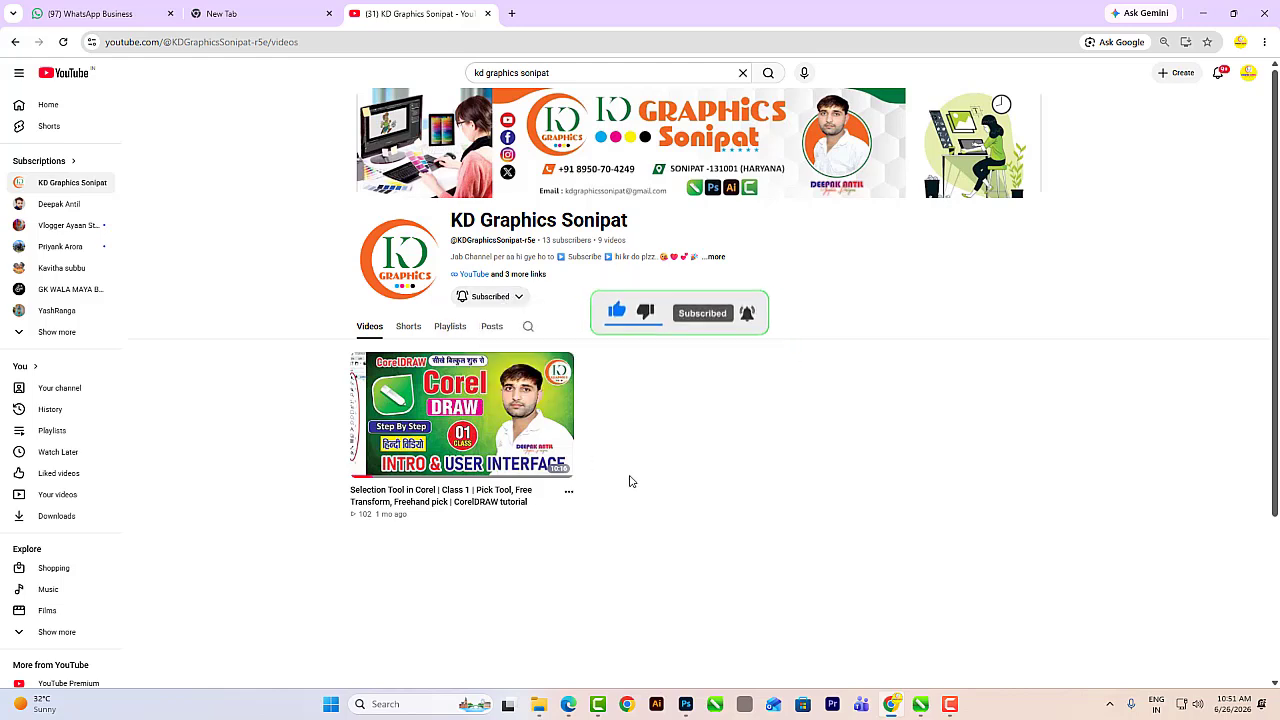
mouse_move(916, 709)
left_click(870, 618)
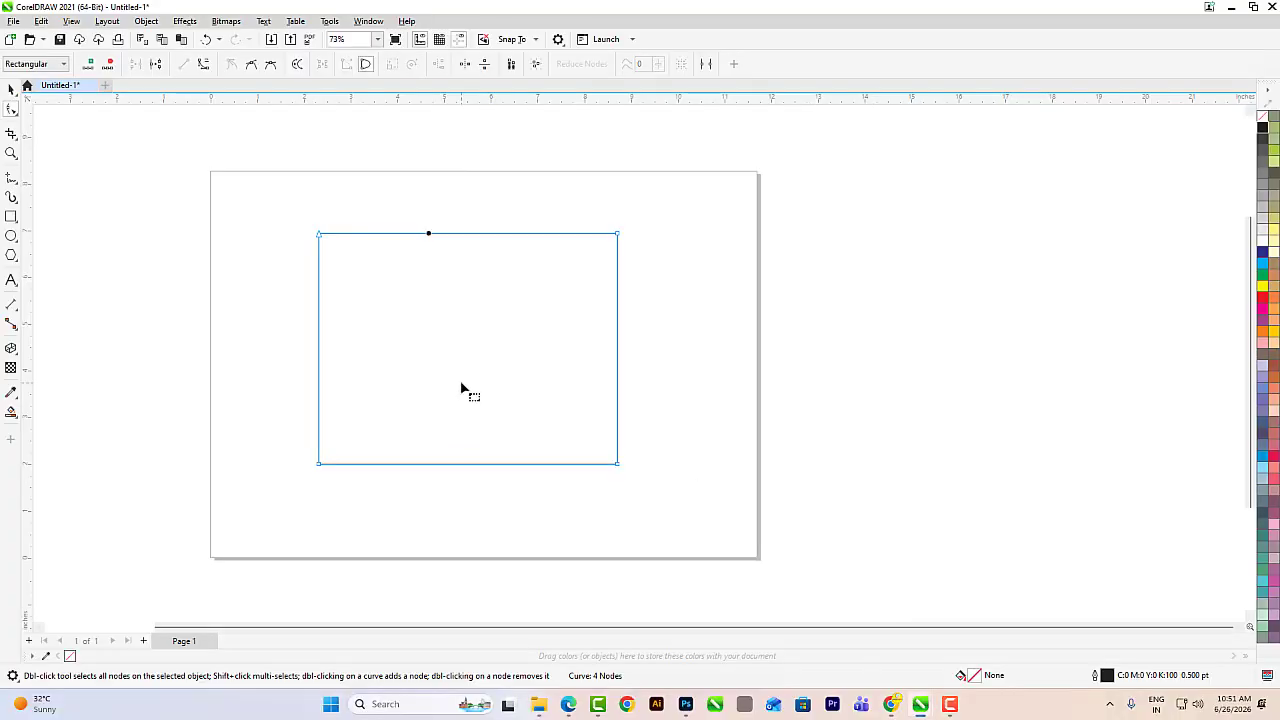
Step: With the Shape tool in Rectangular selection mode, marquee-select the curve's upper-left corner node
left_click(11, 88)
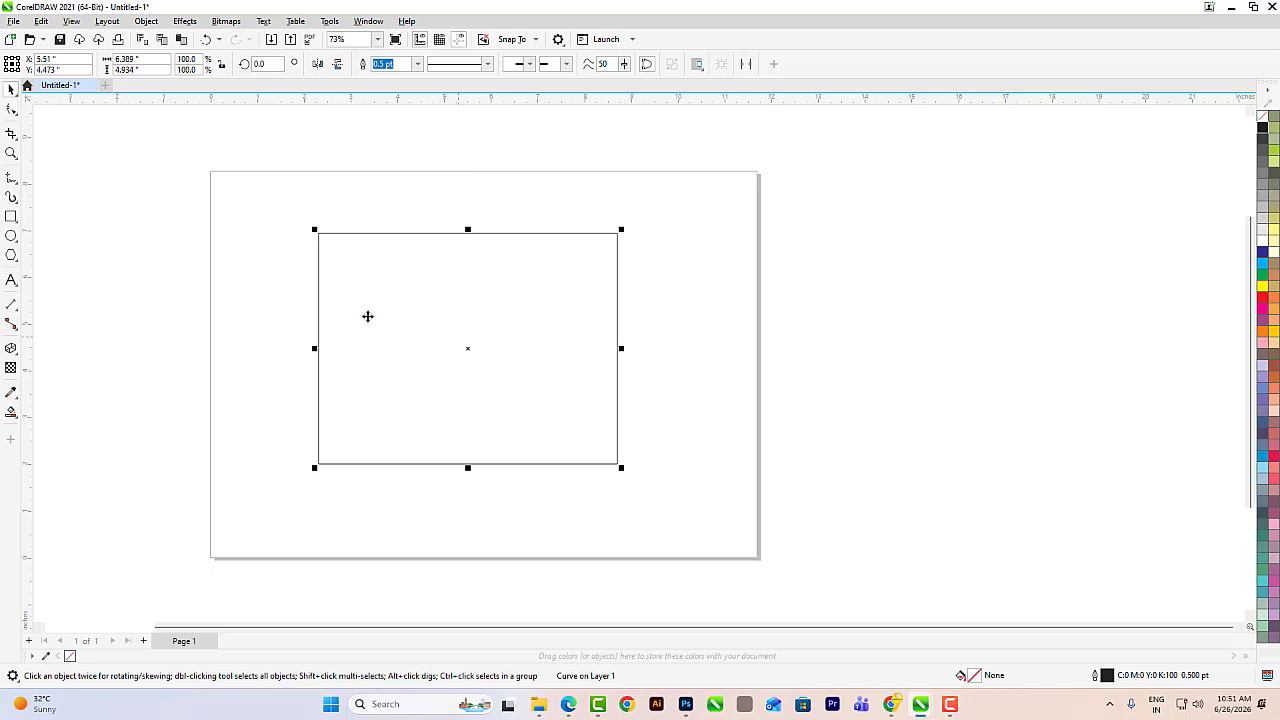
left_click(12, 111)
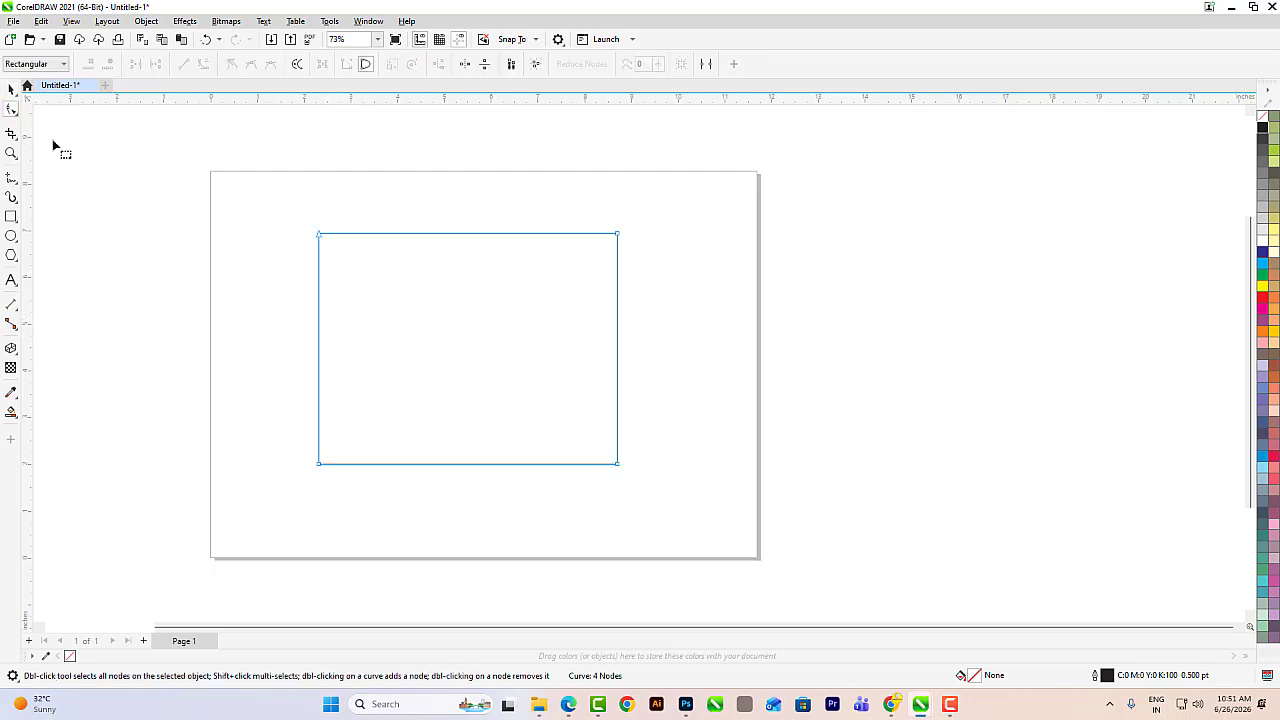
left_click(45, 66)
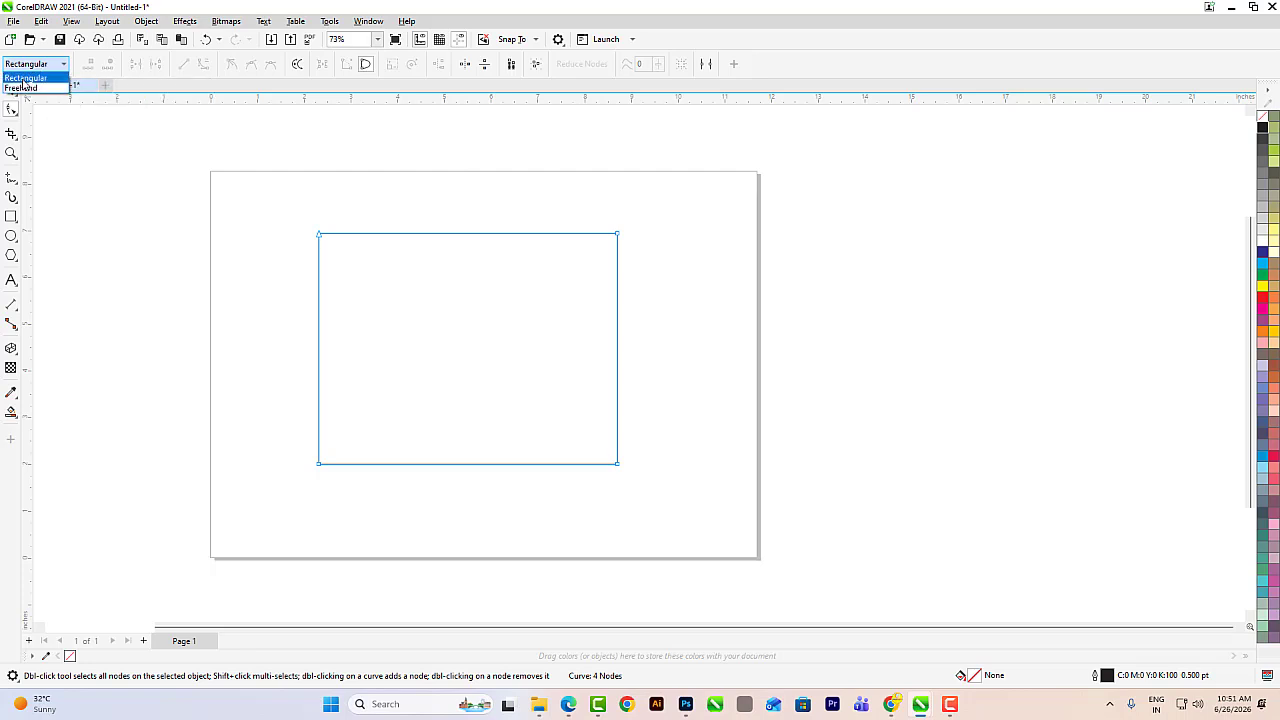
left_click(24, 78)
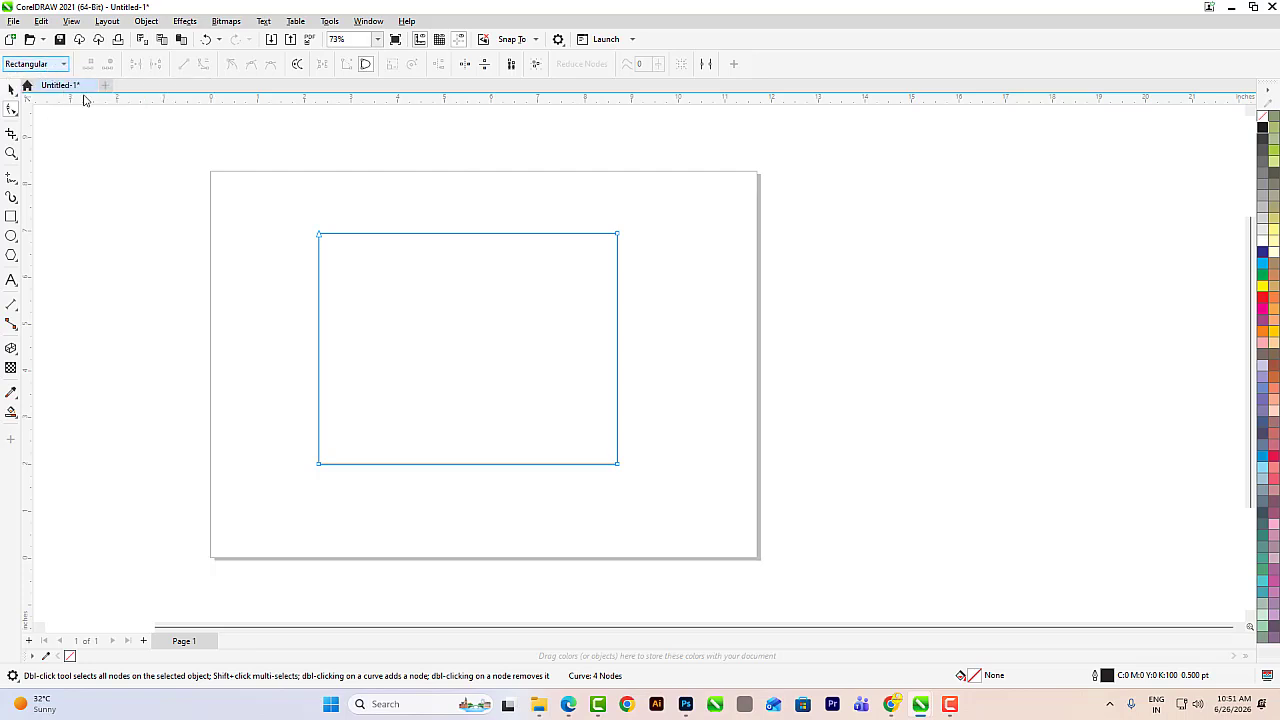
left_click_drag(268, 202, 373, 307)
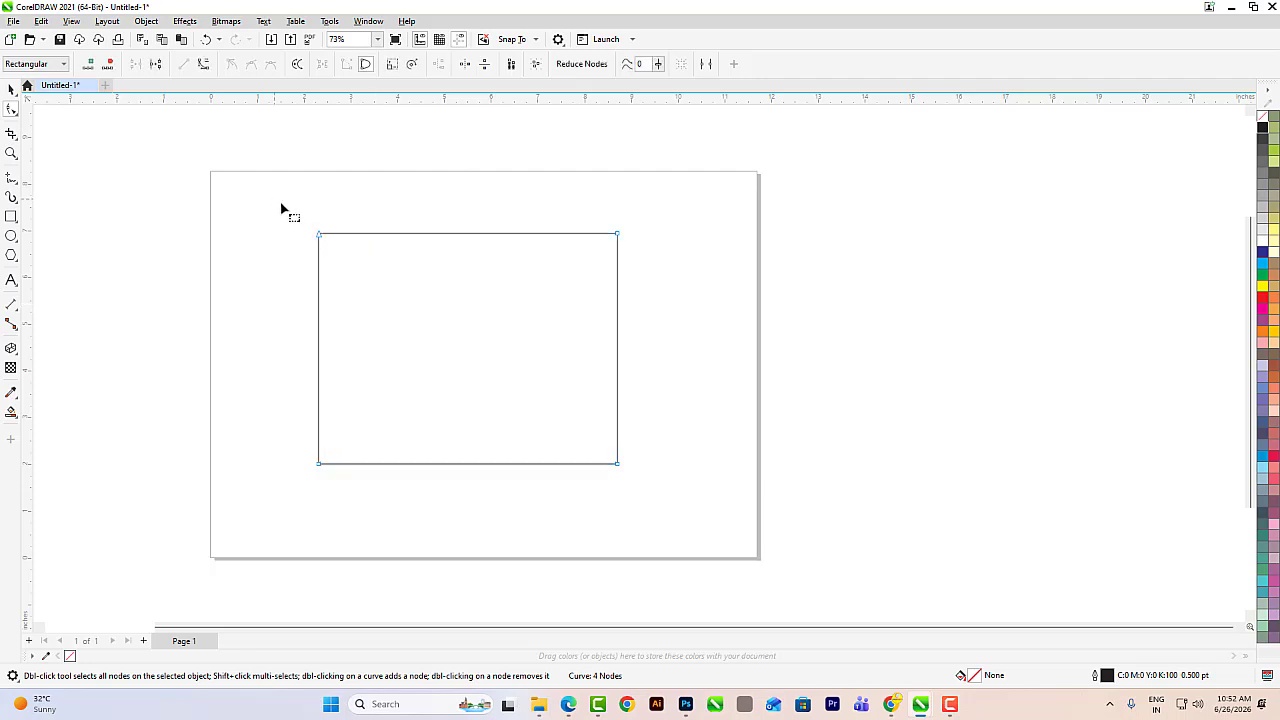
left_click_drag(274, 198, 370, 296)
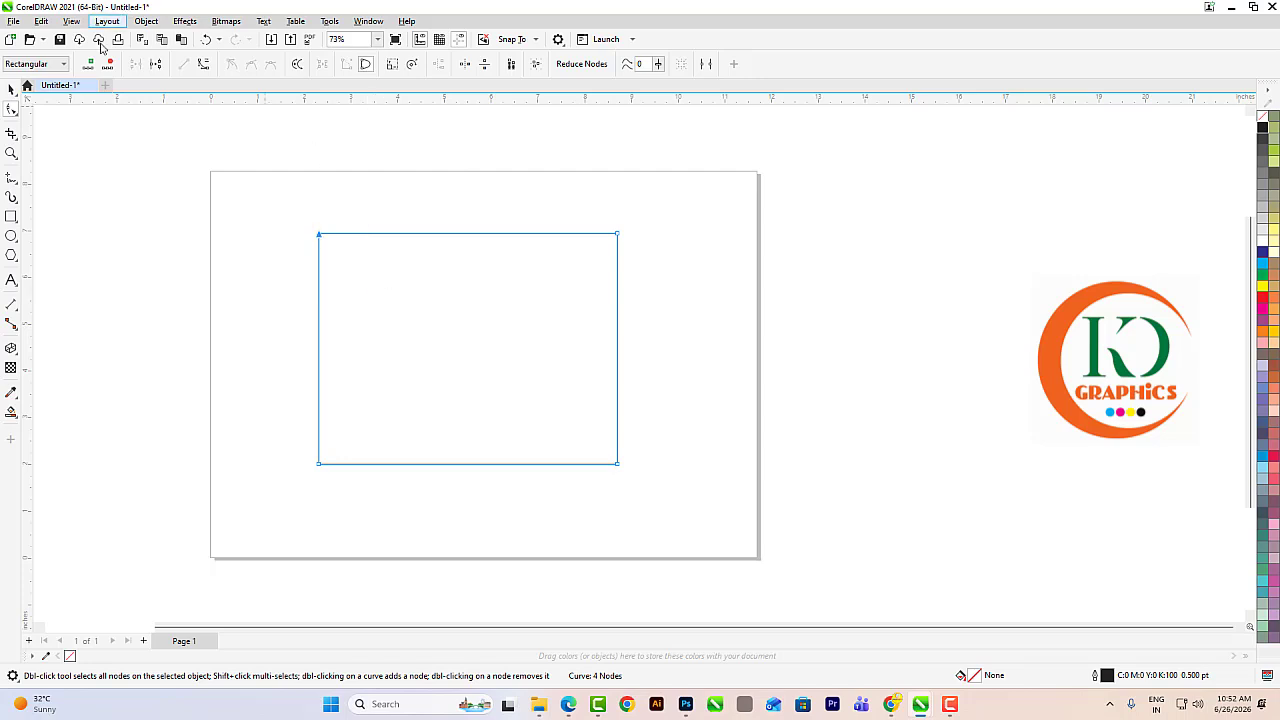
Step: Set node selection to Freehand mode and try lassoing the curve's upper-left and upper-right corner nodes
left_click(44, 66)
left_click(30, 88)
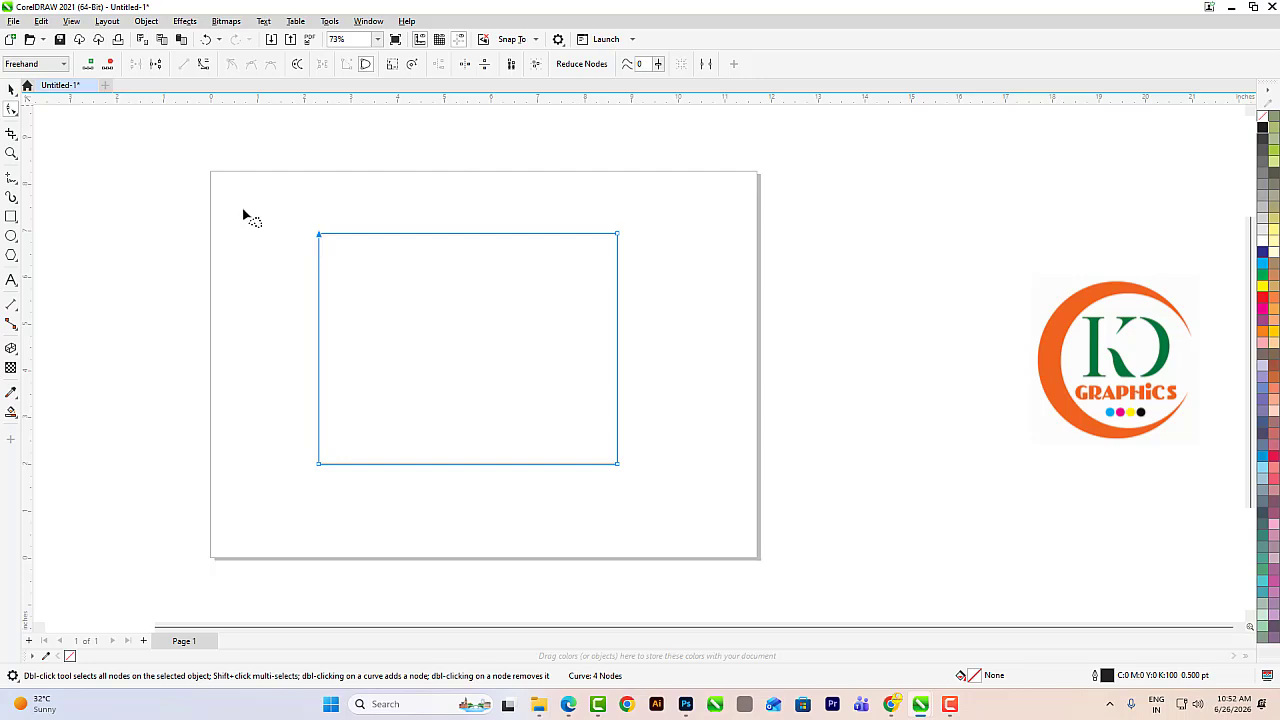
mouse_move(285, 206)
left_mouse_down()
mouse_move(286, 282)
mouse_move(317, 313)
mouse_move(353, 322)
mouse_move(394, 283)
mouse_move(399, 216)
mouse_move(358, 183)
mouse_move(286, 215)
left_mouse_up()
left_click(14, 90)
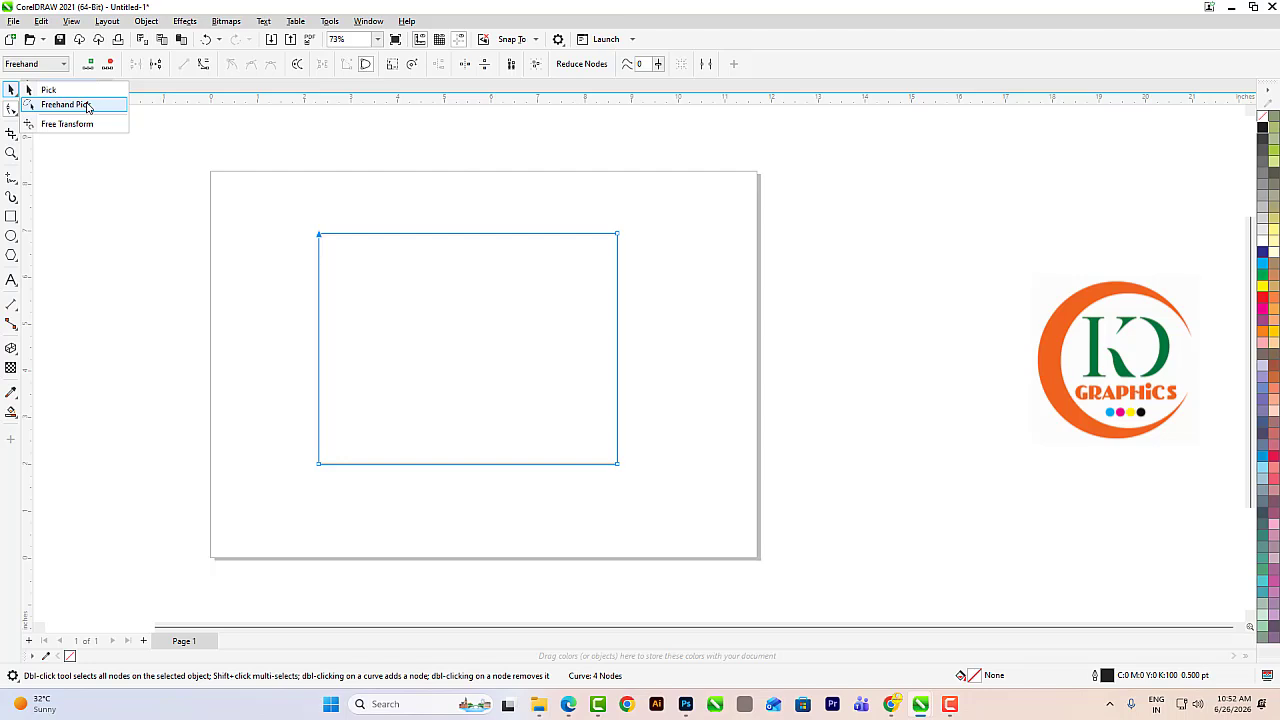
left_click(15, 113)
left_click(13, 113)
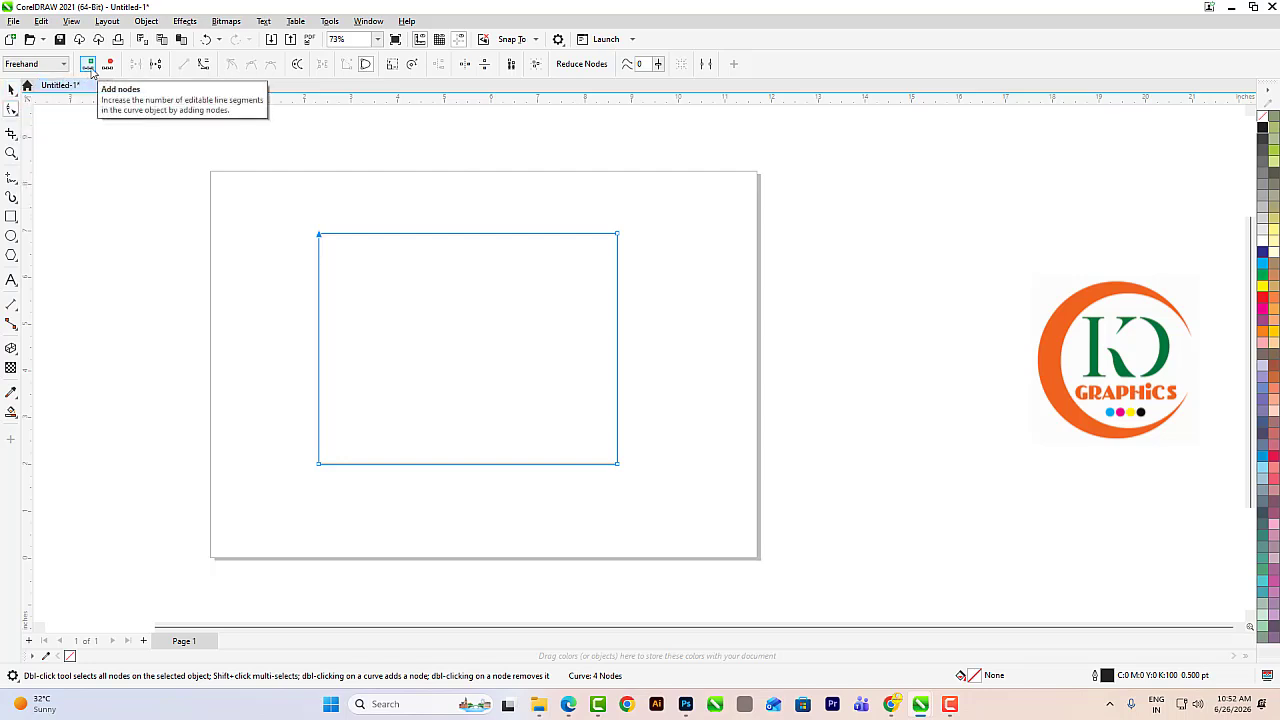
left_click_drag(644, 210, 600, 276)
Step: Return to Rectangular selection mode and add midpoint nodes to the top and right edges from the upper-right and lower-right corner nodes
left_click(35, 63)
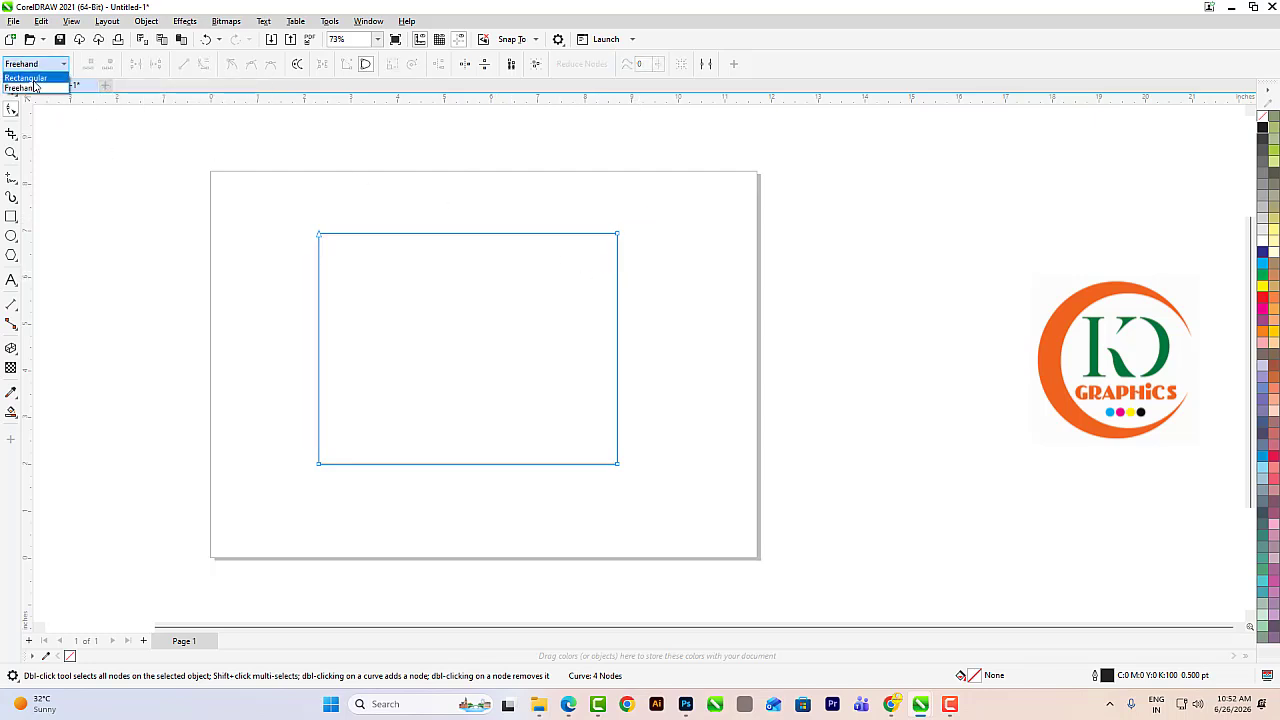
left_click(35, 80)
left_click_drag(653, 208, 597, 277)
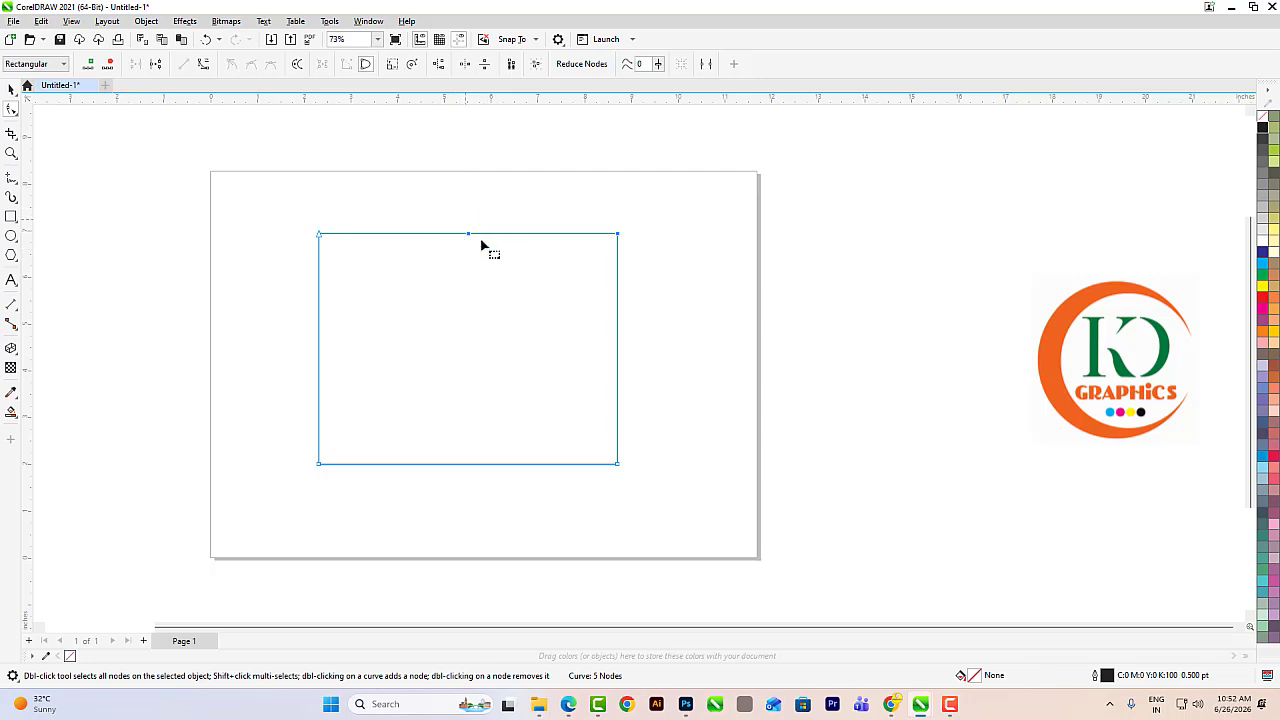
left_click_drag(640, 493, 572, 421)
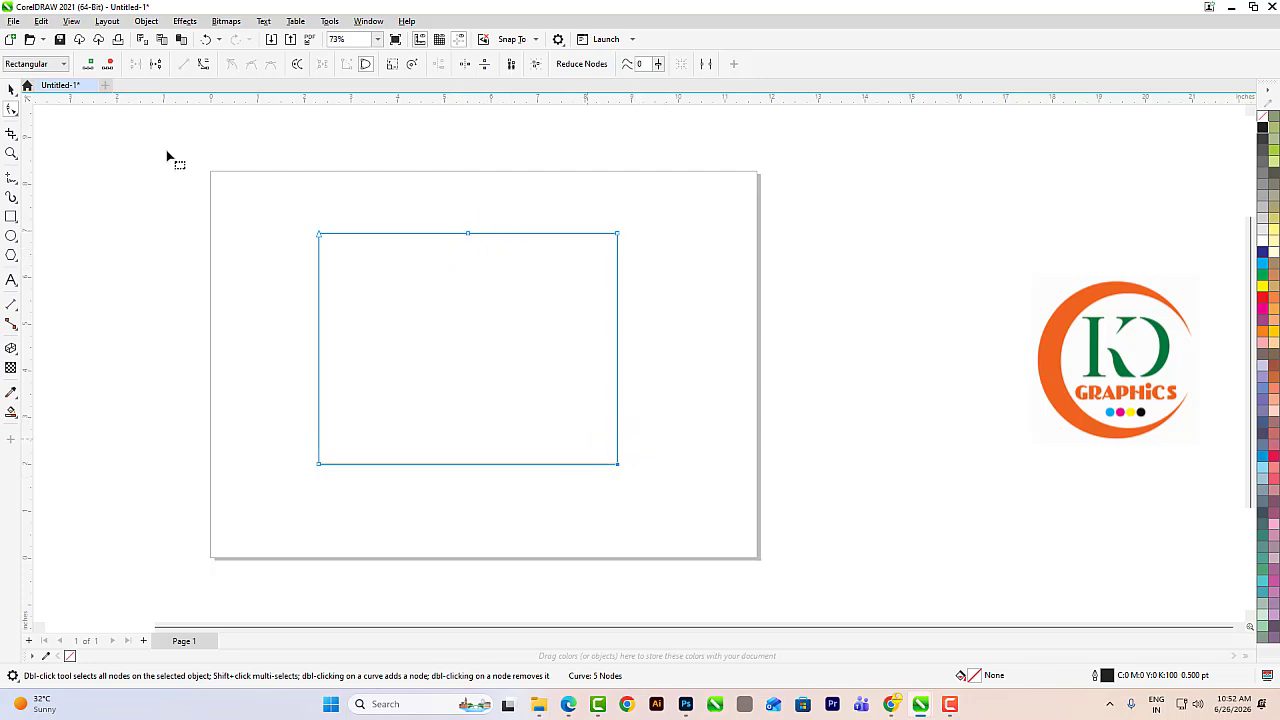
left_click(89, 66)
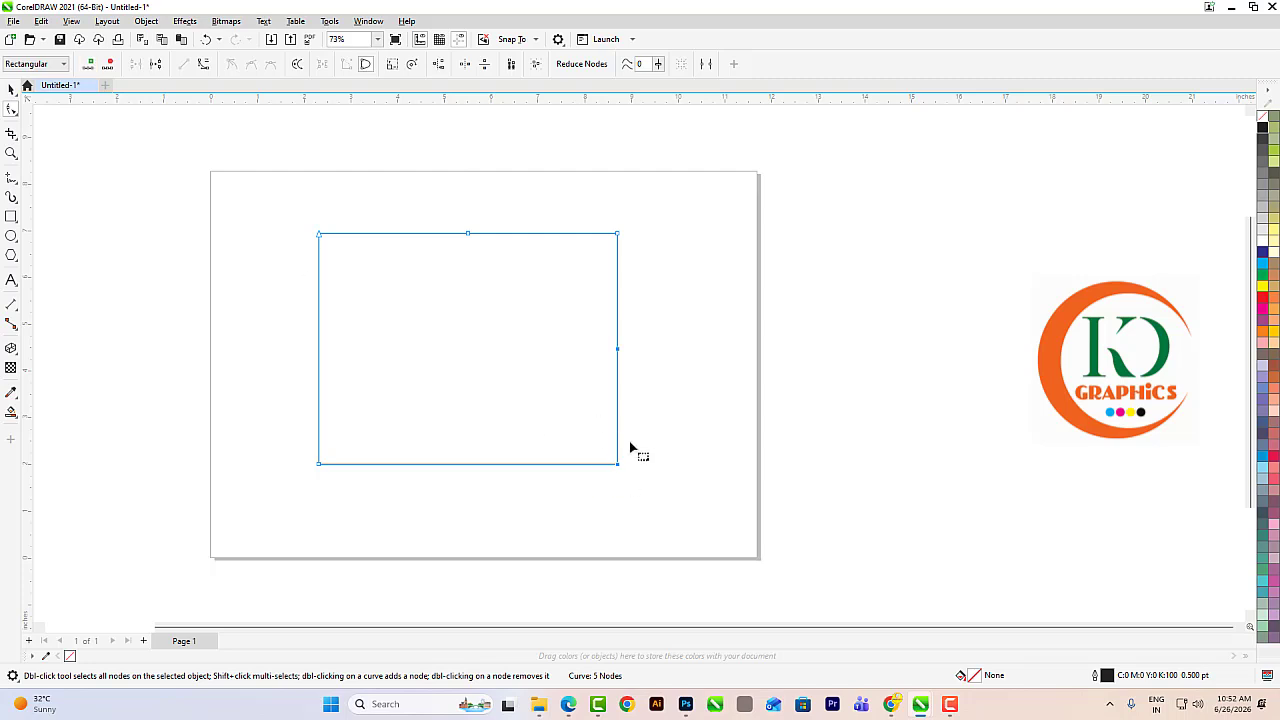
Step: Add a node on the left edge, and delete both that node and the top edge's midpoint node
double_click(318, 338)
left_click_drag(461, 228, 493, 284)
left_click(107, 64)
double_click(320, 340)
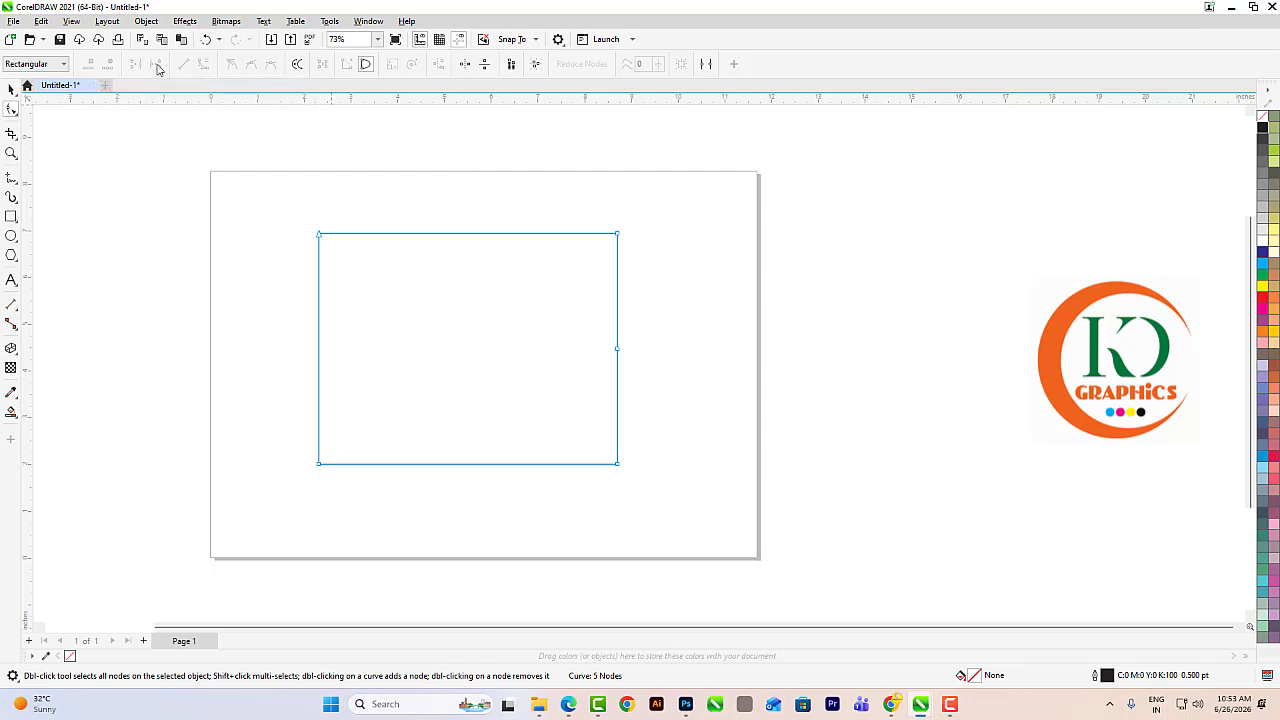
Step: Break the curve at its upper-left corner node and pull the top edge's open end away from the corner
left_click_drag(277, 203, 366, 291)
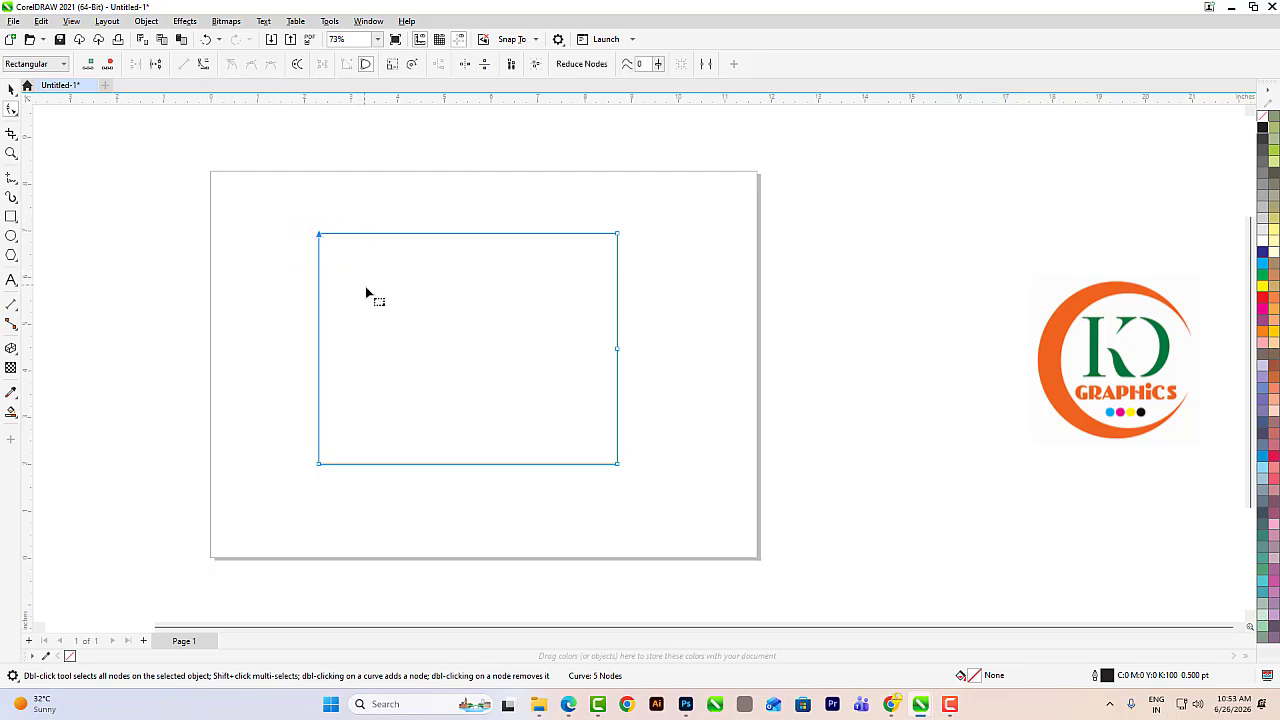
left_click(140, 68)
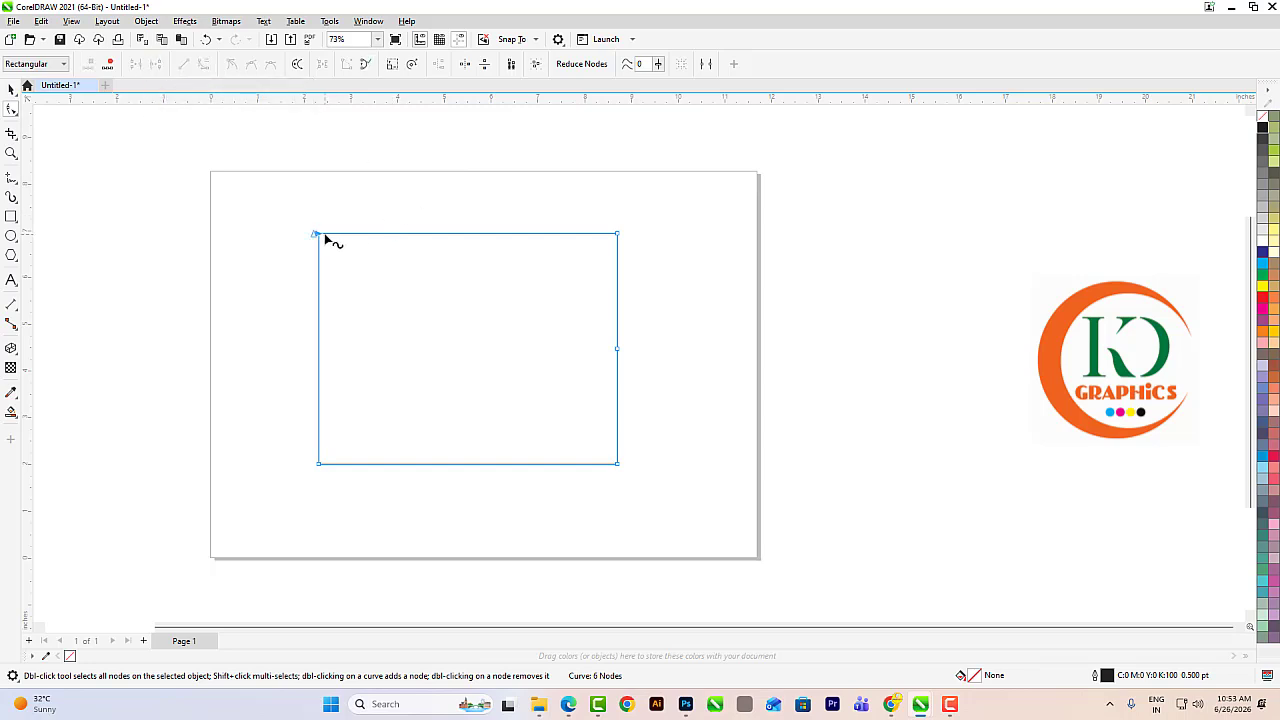
left_click_drag(317, 235, 377, 286)
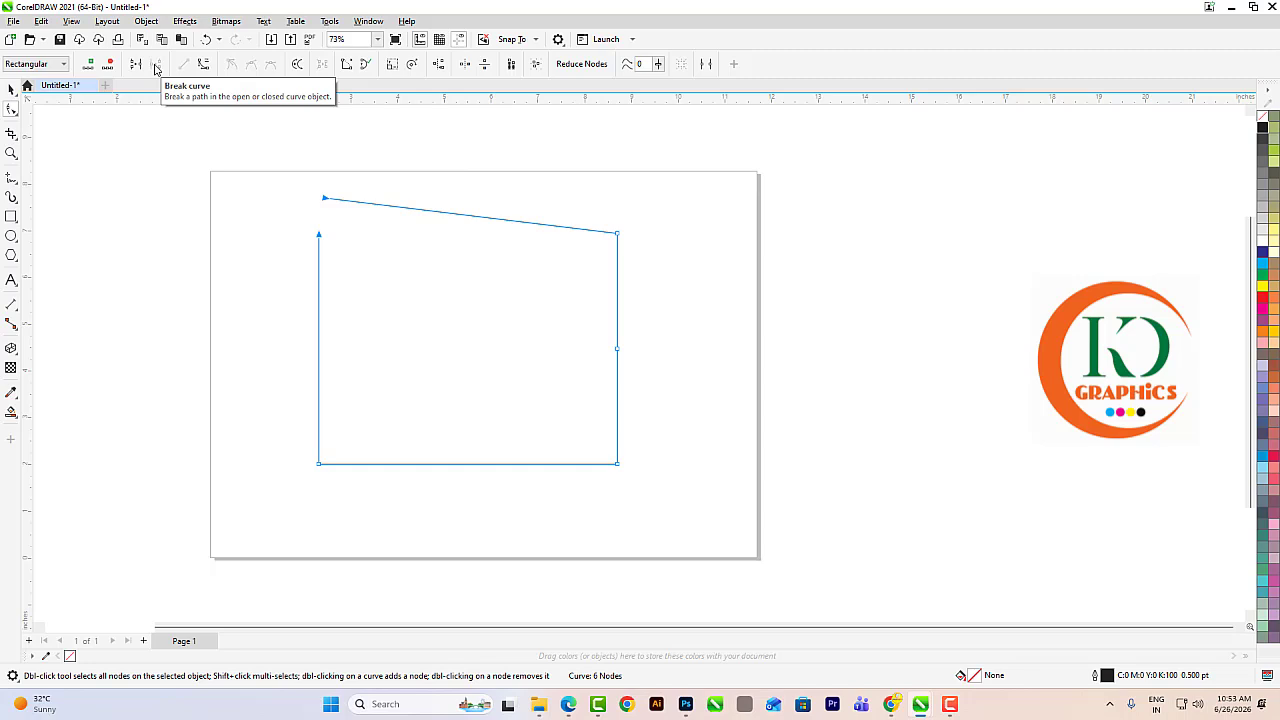
Step: Join the two separated end nodes near the upper-left corner, and undo the join and the break
left_click(135, 65)
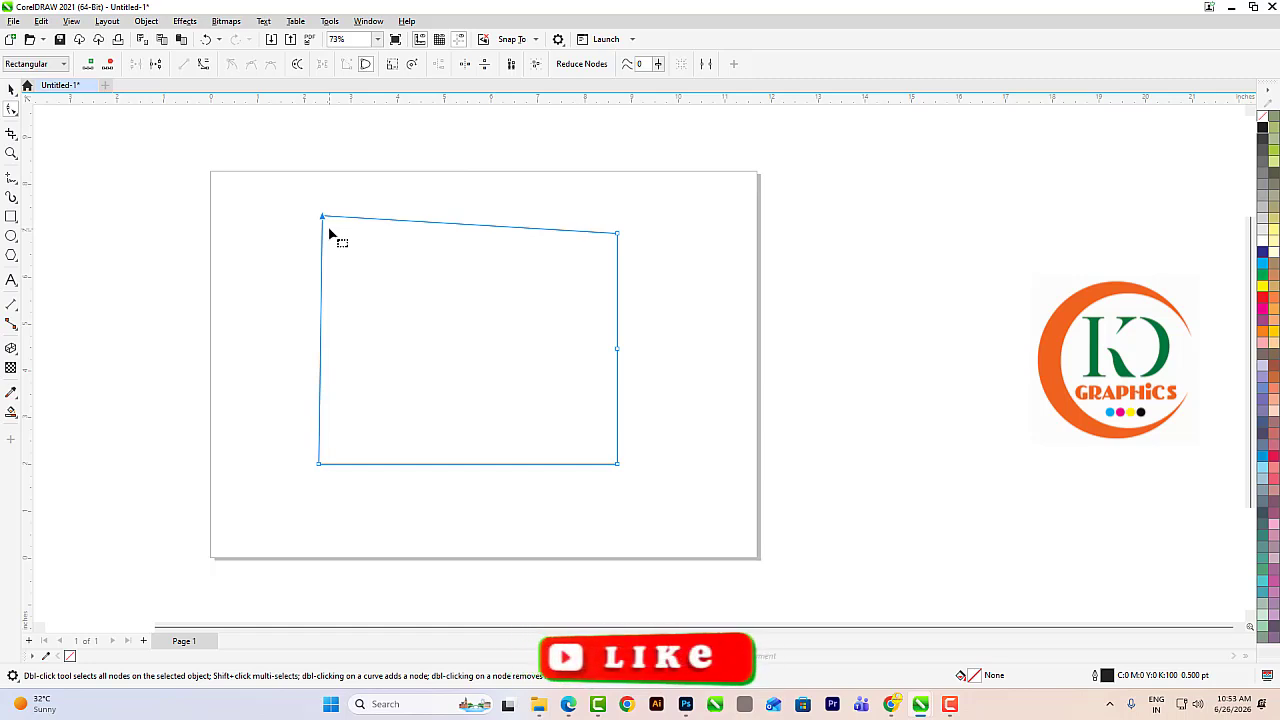
left_click_drag(330, 232, 331, 234)
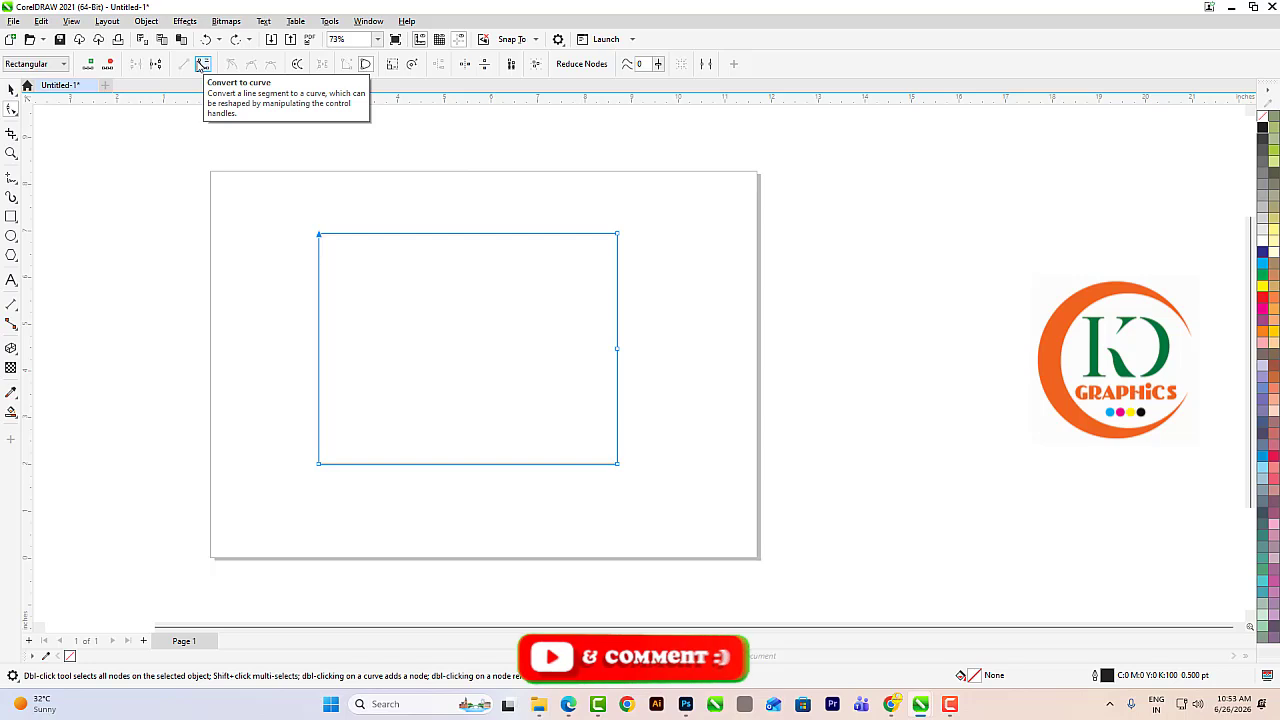
Step: Convert the top edge to a curve and bend it into a wave, dipping on the left and rising on the right, then deselect the shape
left_click(449, 232)
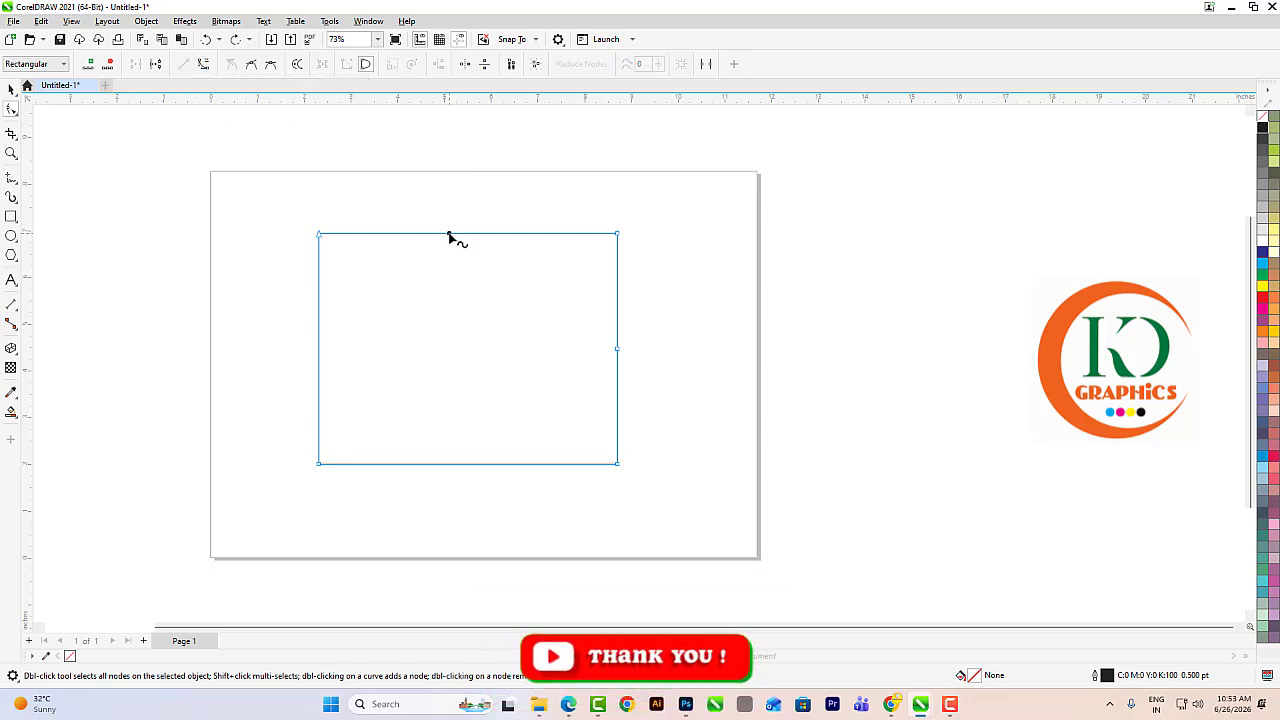
left_click(203, 64)
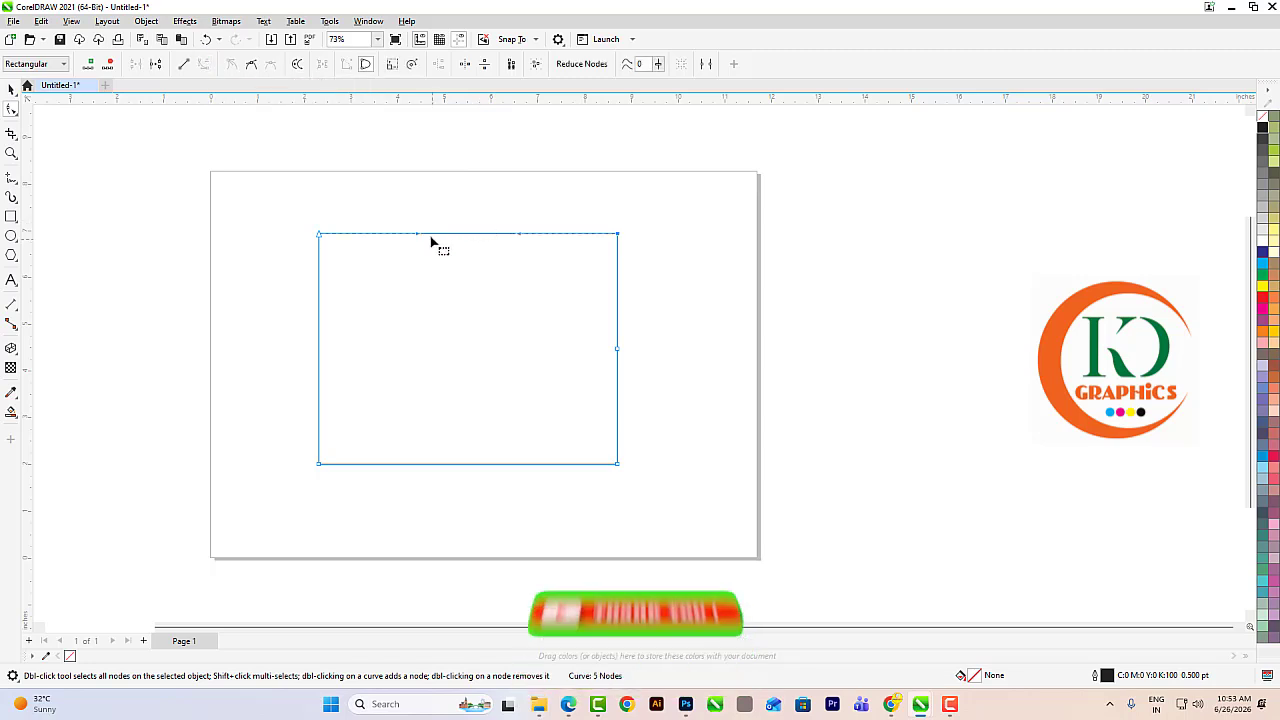
left_click_drag(420, 238, 424, 345)
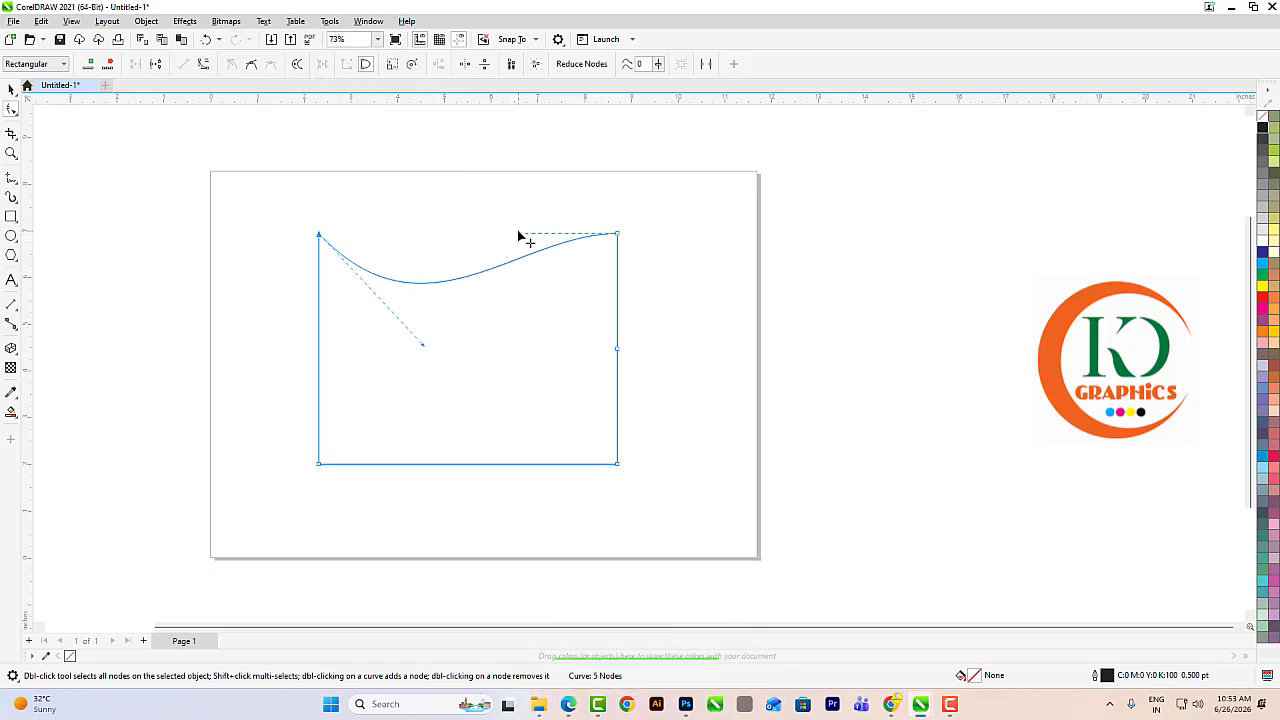
left_click_drag(520, 236, 506, 191)
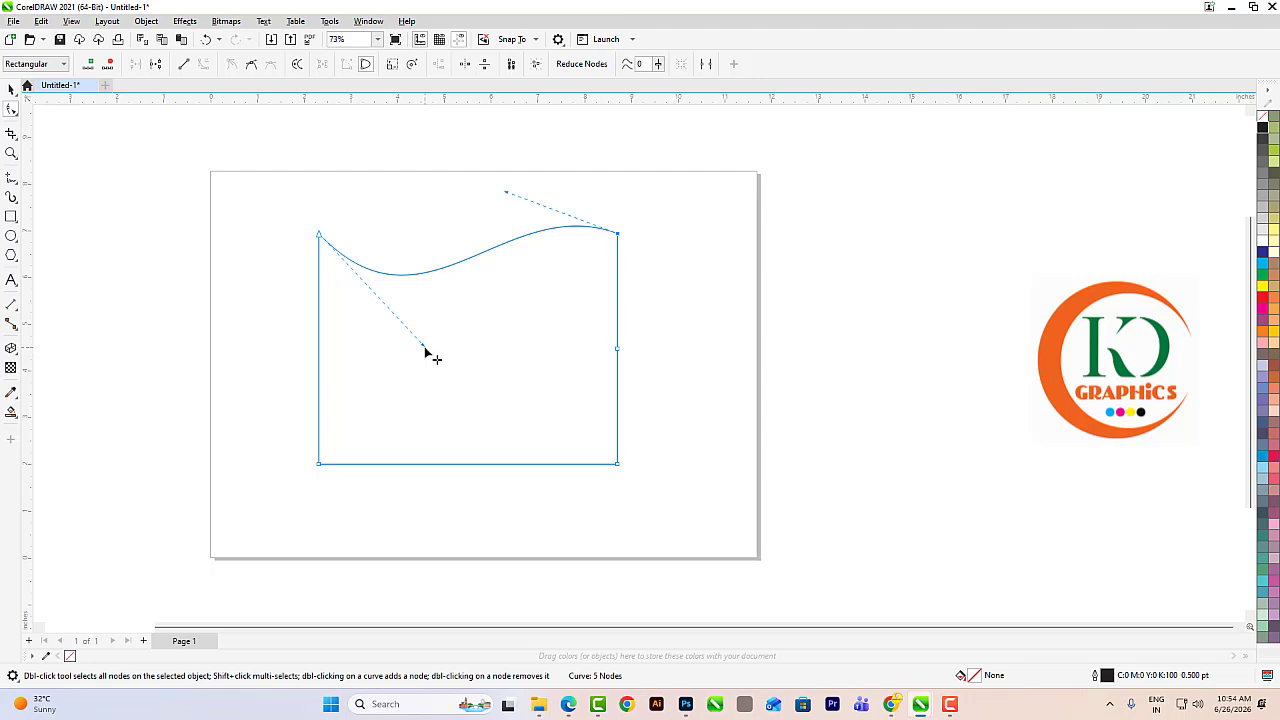
left_click_drag(427, 348, 431, 370)
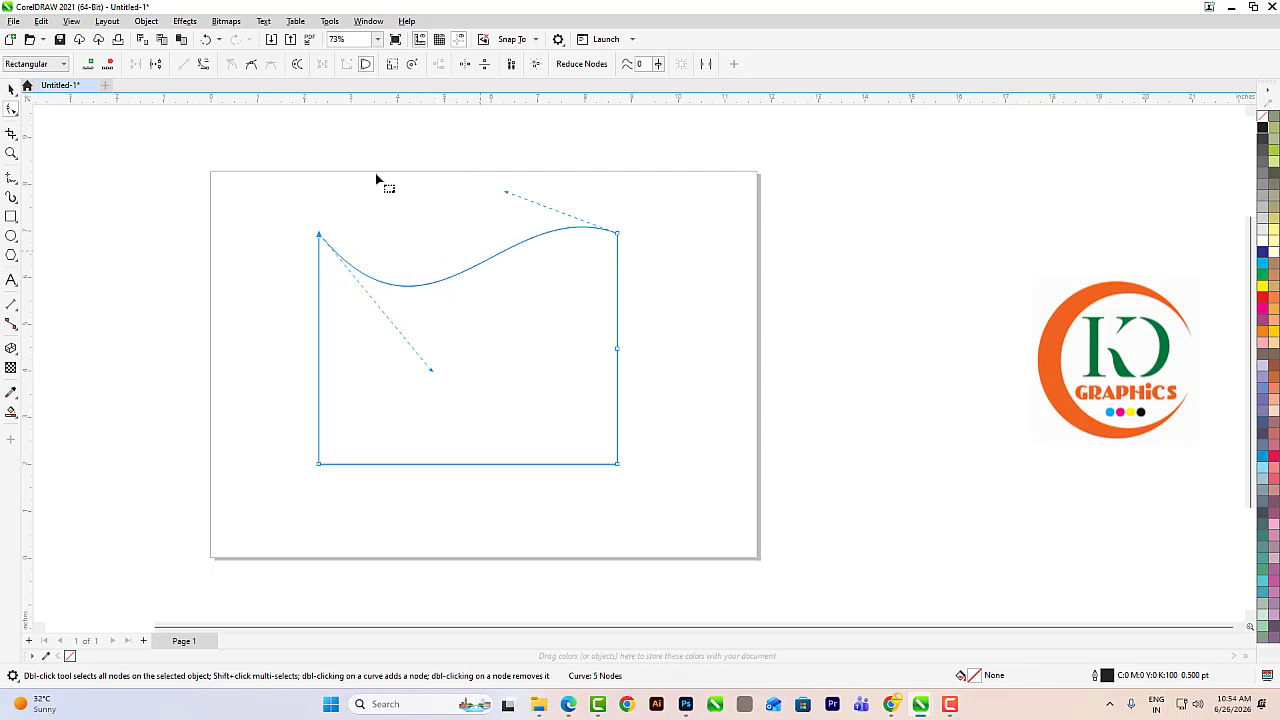
left_click(289, 210)
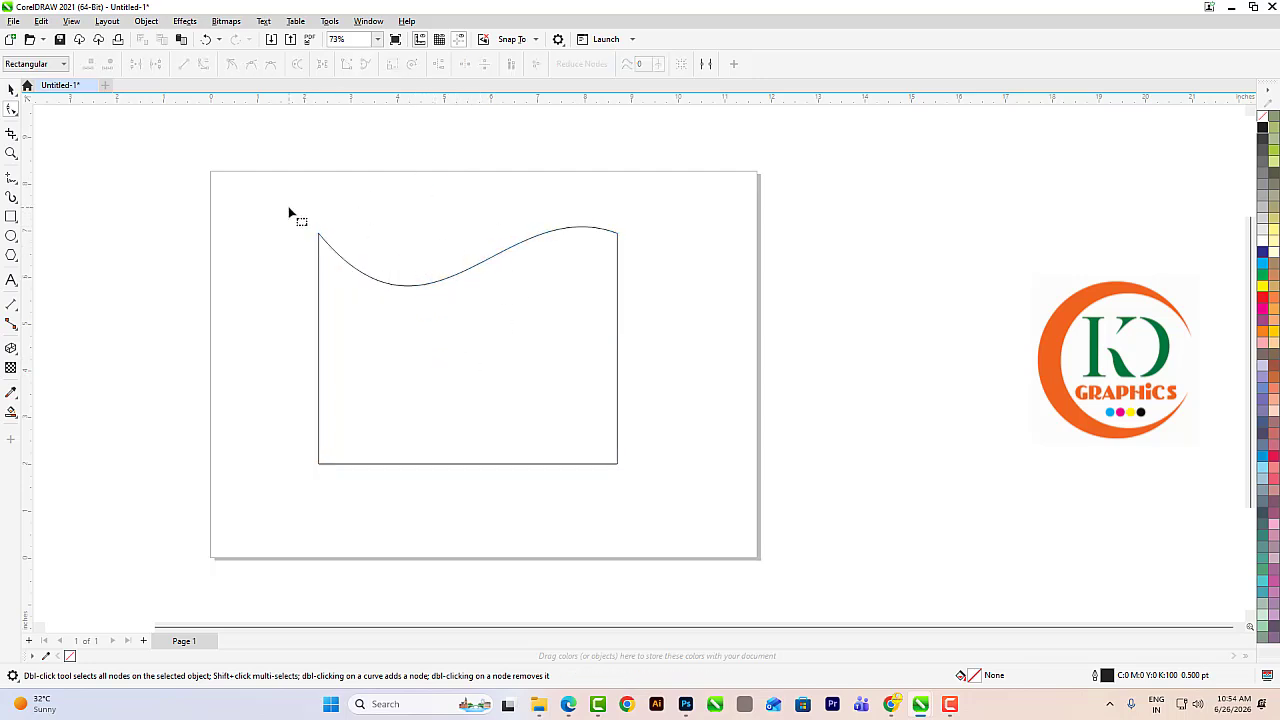
Step: Convert the wavy top edge between the two upper corner nodes back to a straight line
left_click(456, 306)
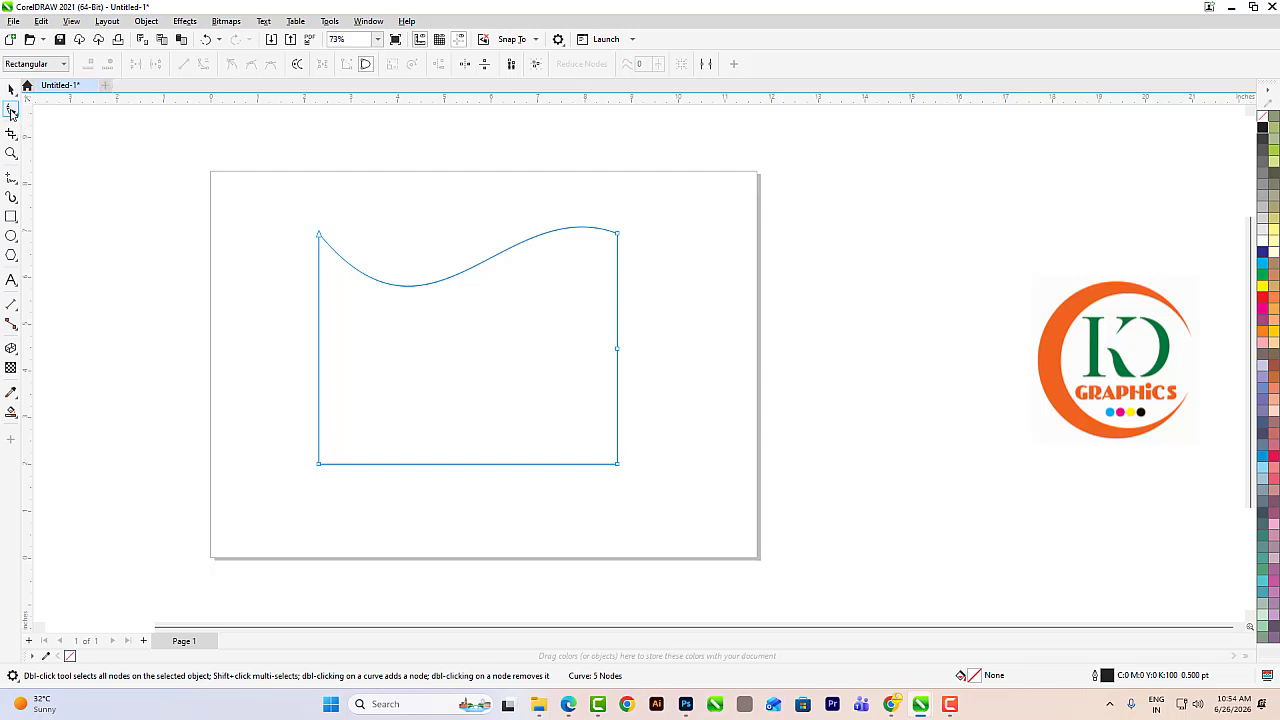
left_click_drag(260, 195, 637, 280)
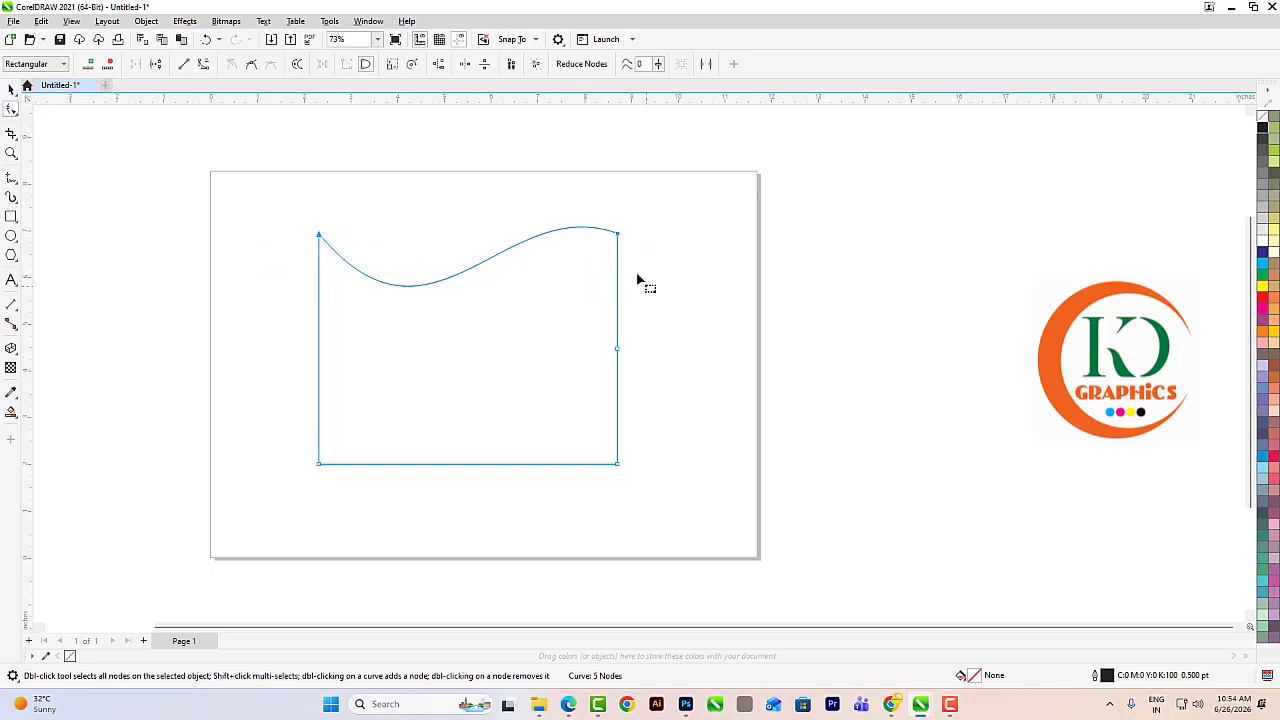
left_click(184, 65)
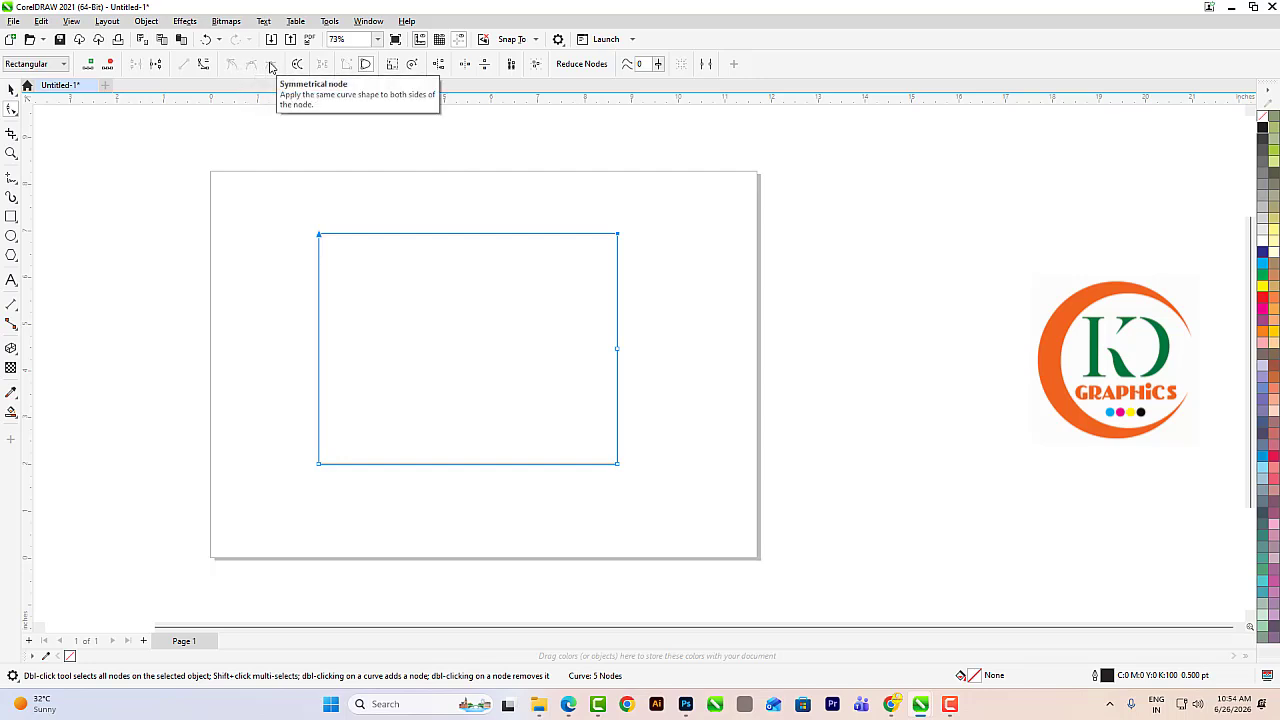
Step: Delete the rectangle and draw a circle about 3.84 inches in diameter near the middle of the page
left_click(12, 89)
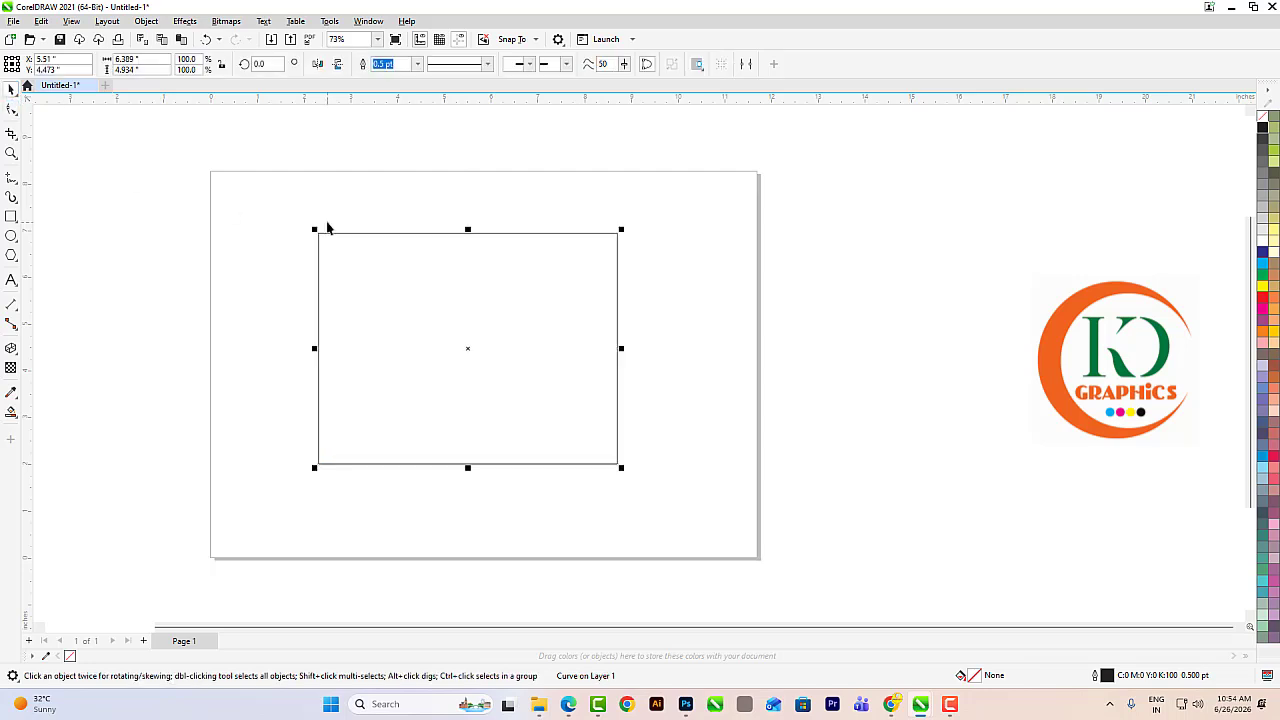
key("Delete")
left_click(11, 235)
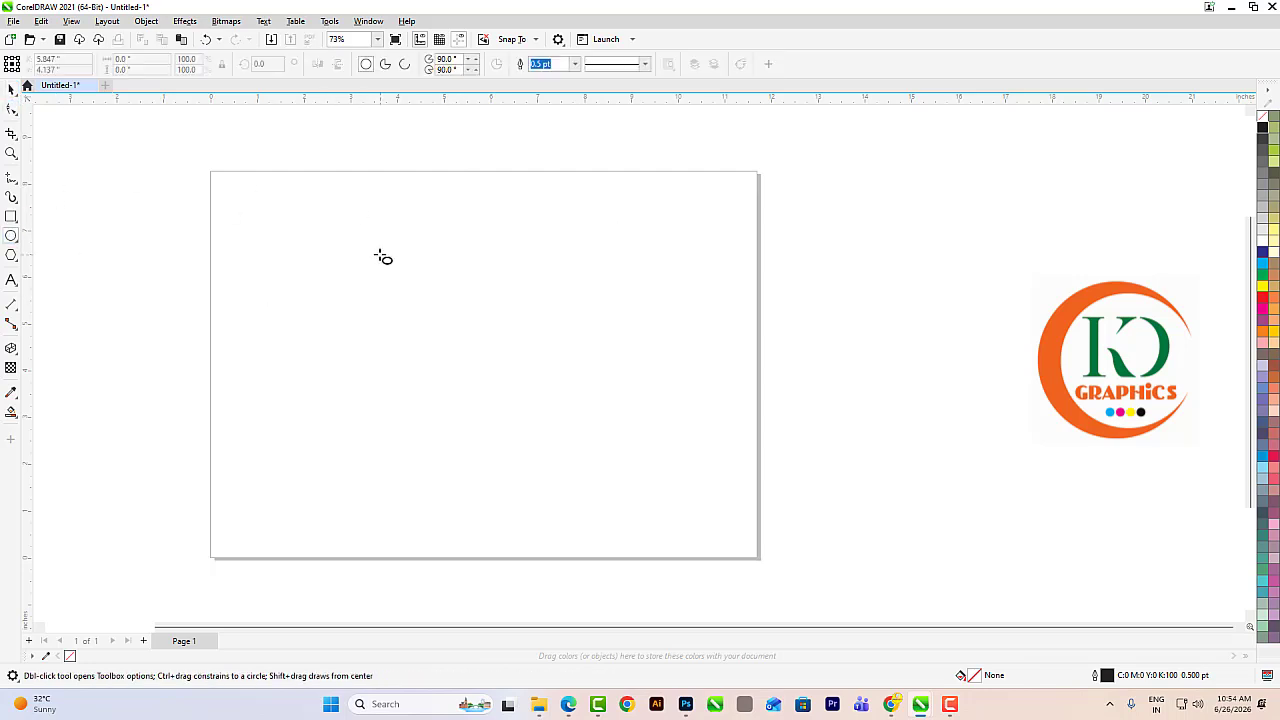
left_click_drag(376, 250, 558, 434)
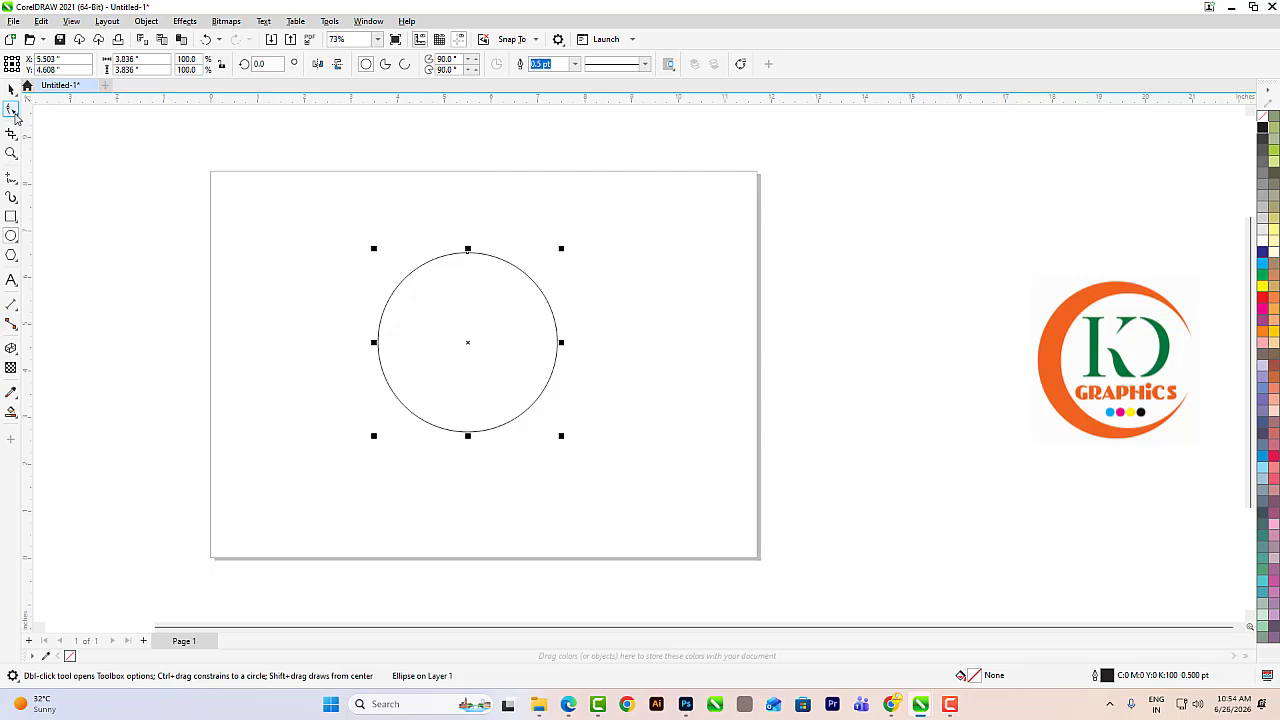
Step: Convert the circle to curves so that its nodes can be edited
left_click(13, 111)
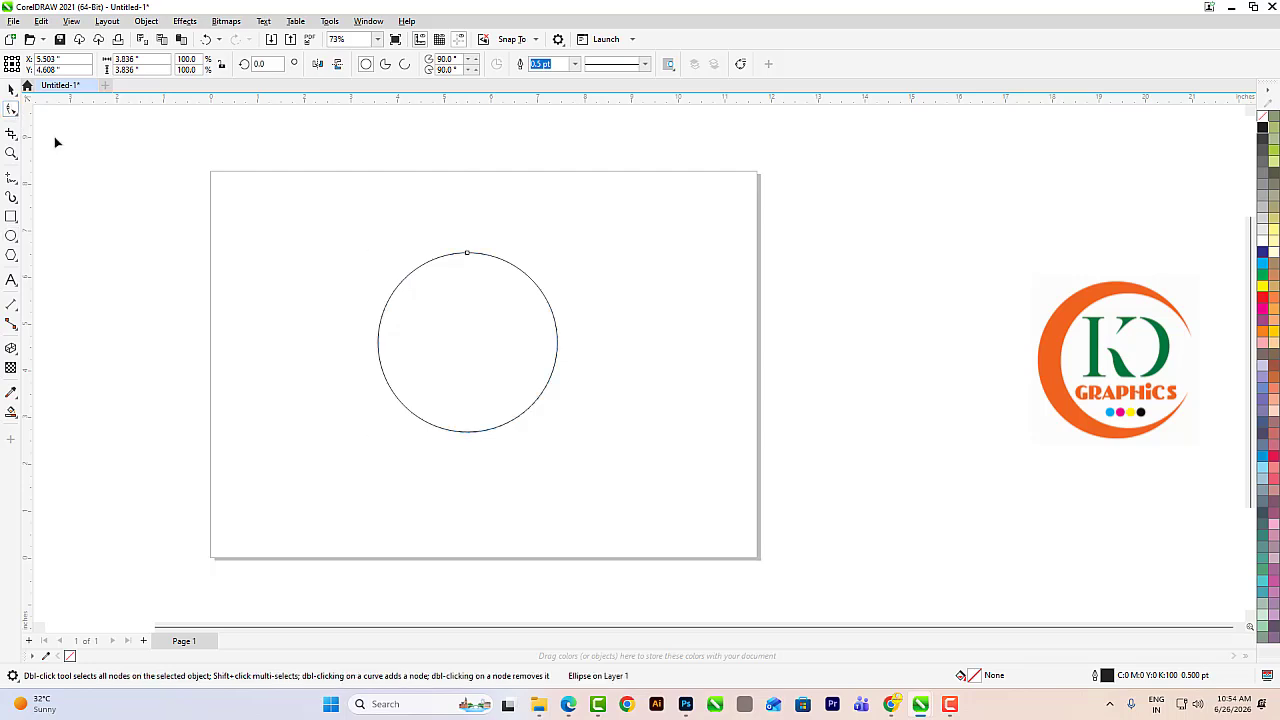
left_click(467, 256)
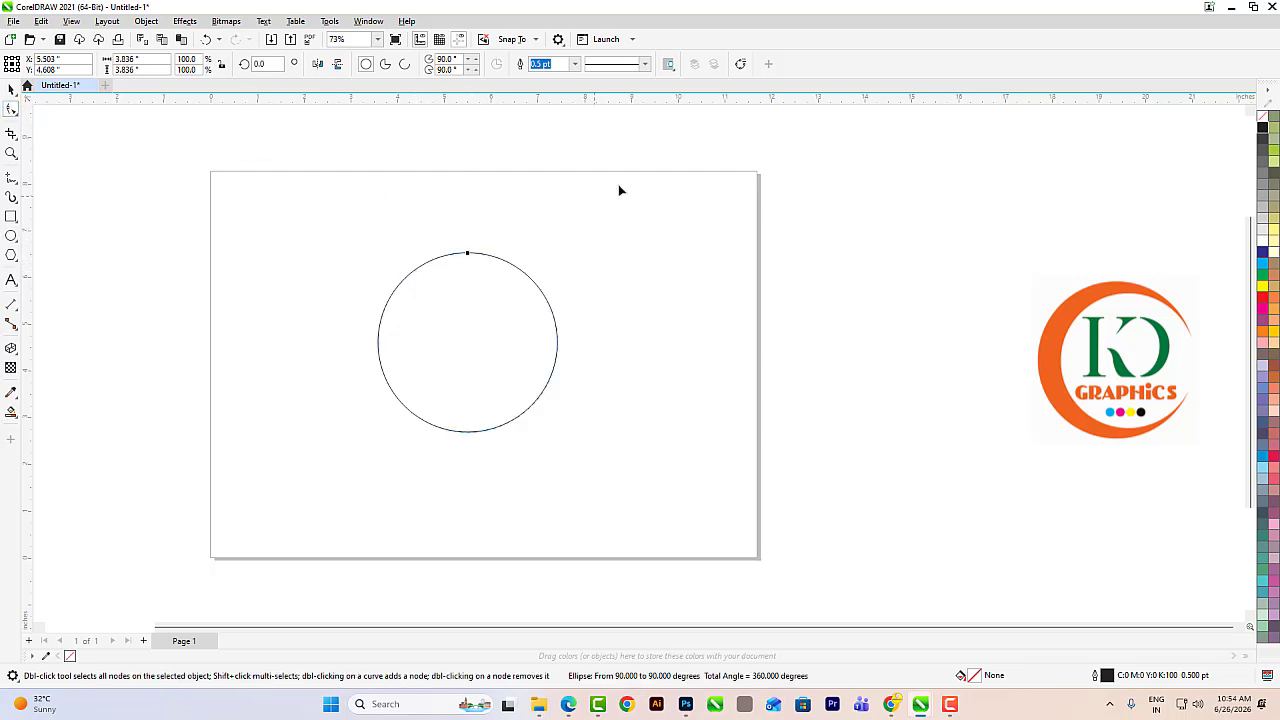
left_click(741, 64)
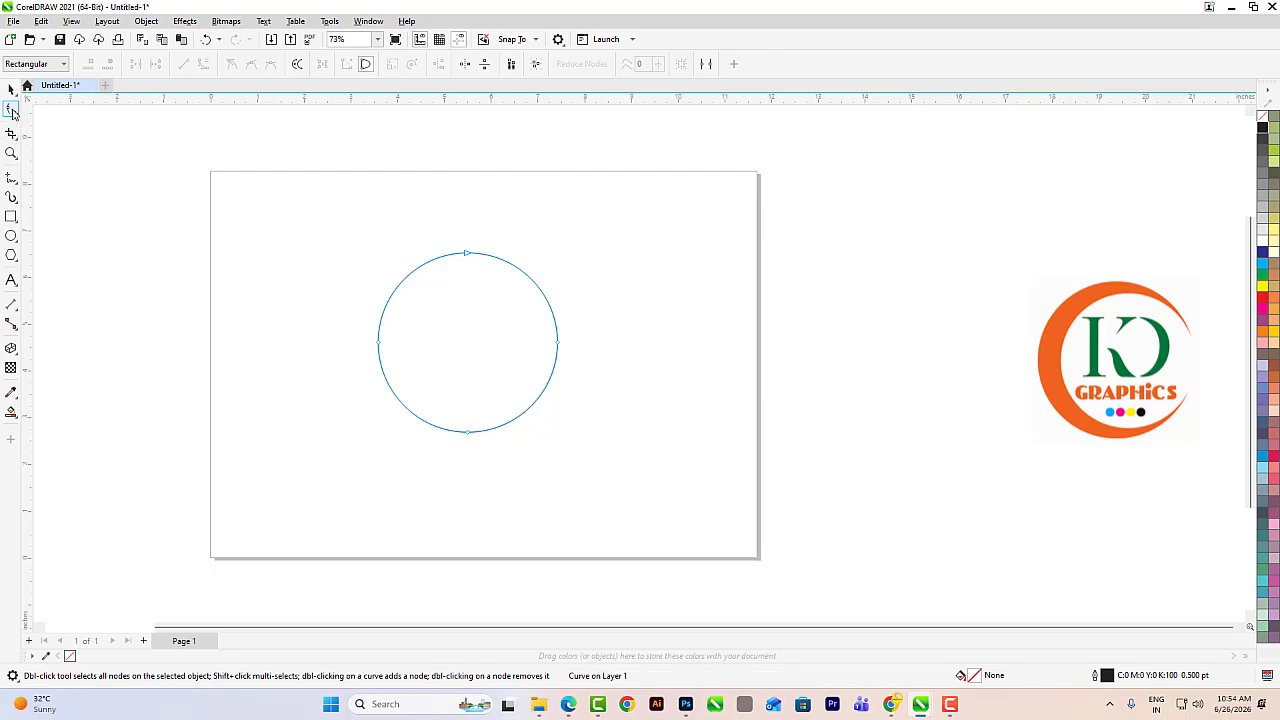
Step: Make all of the circle's nodes cusp nodes, move the top node slightly downward, and undo the move
left_click_drag(312, 220, 626, 508)
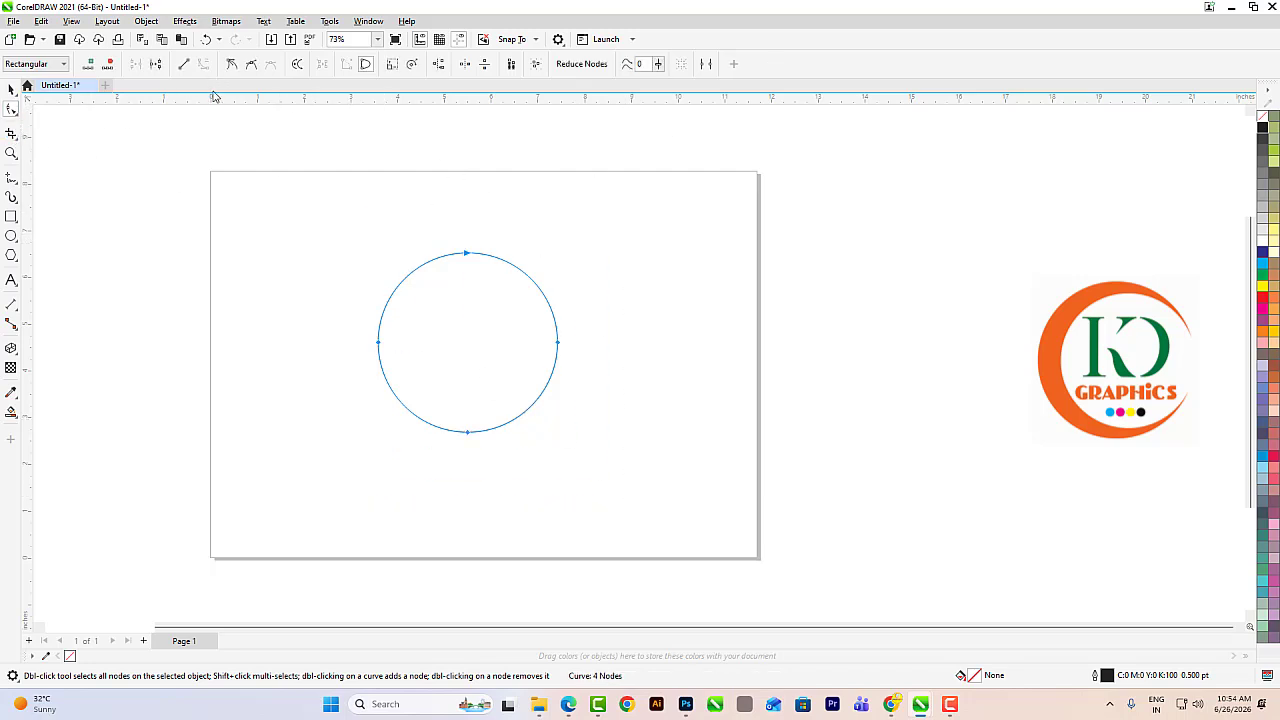
left_click(230, 66)
left_click_drag(466, 254, 467, 271)
key("ctrl+z")
Step: Bend the arcs beside the top cusp node by pulling its handles independently into the circle, and undo the reshaping
left_click_drag(443, 225, 493, 310)
left_click_drag(423, 257, 457, 349)
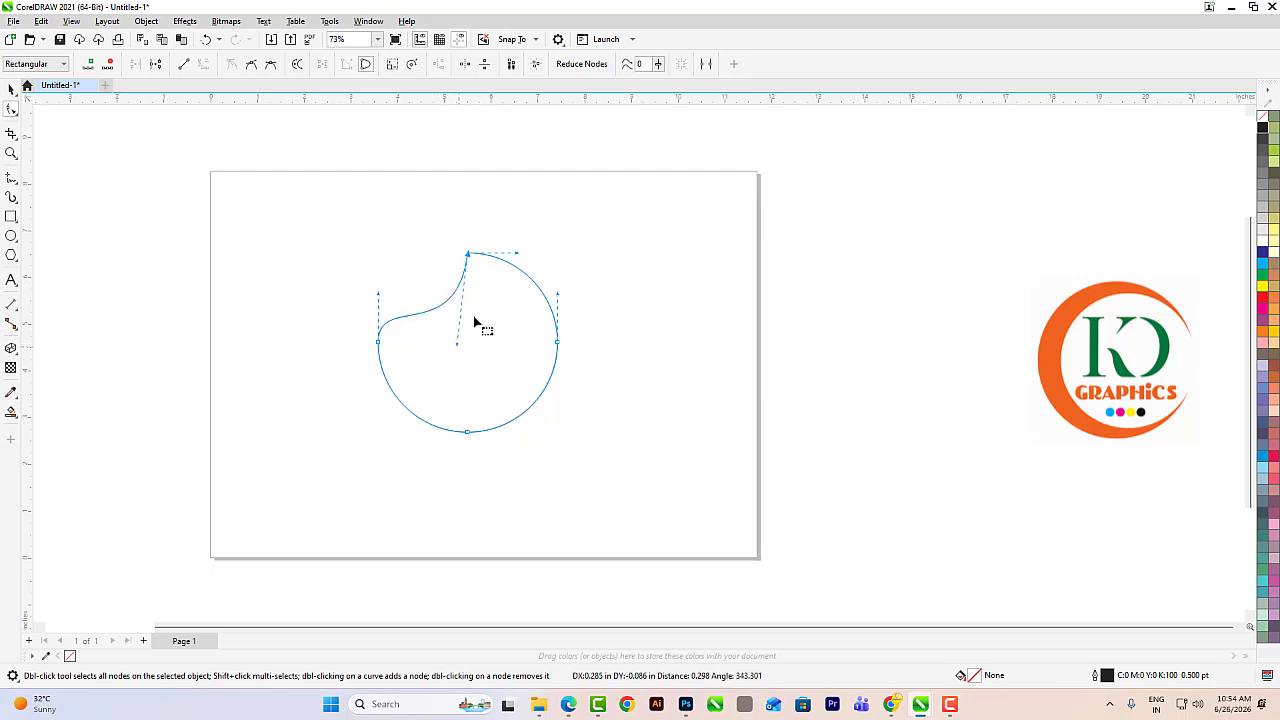
left_click_drag(517, 254, 481, 366)
scroll(482, 313, "up", 2)
left_click_drag(513, 295, 625, 293)
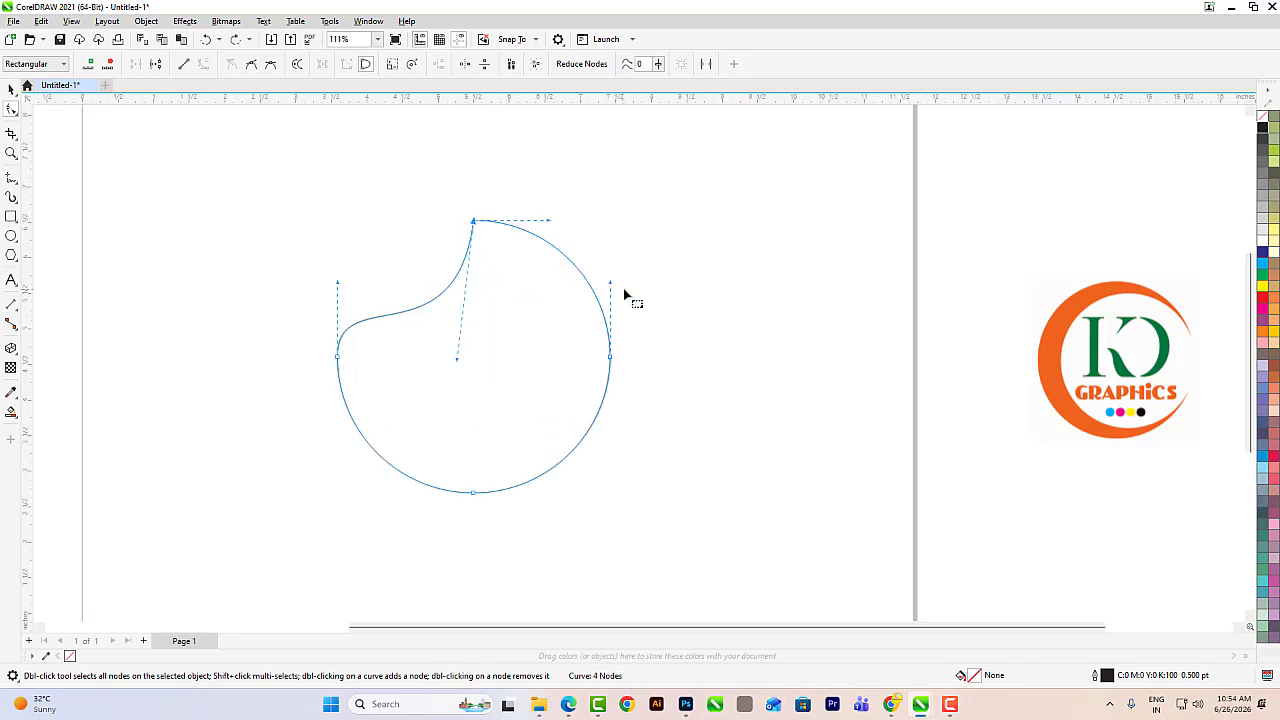
key("s")
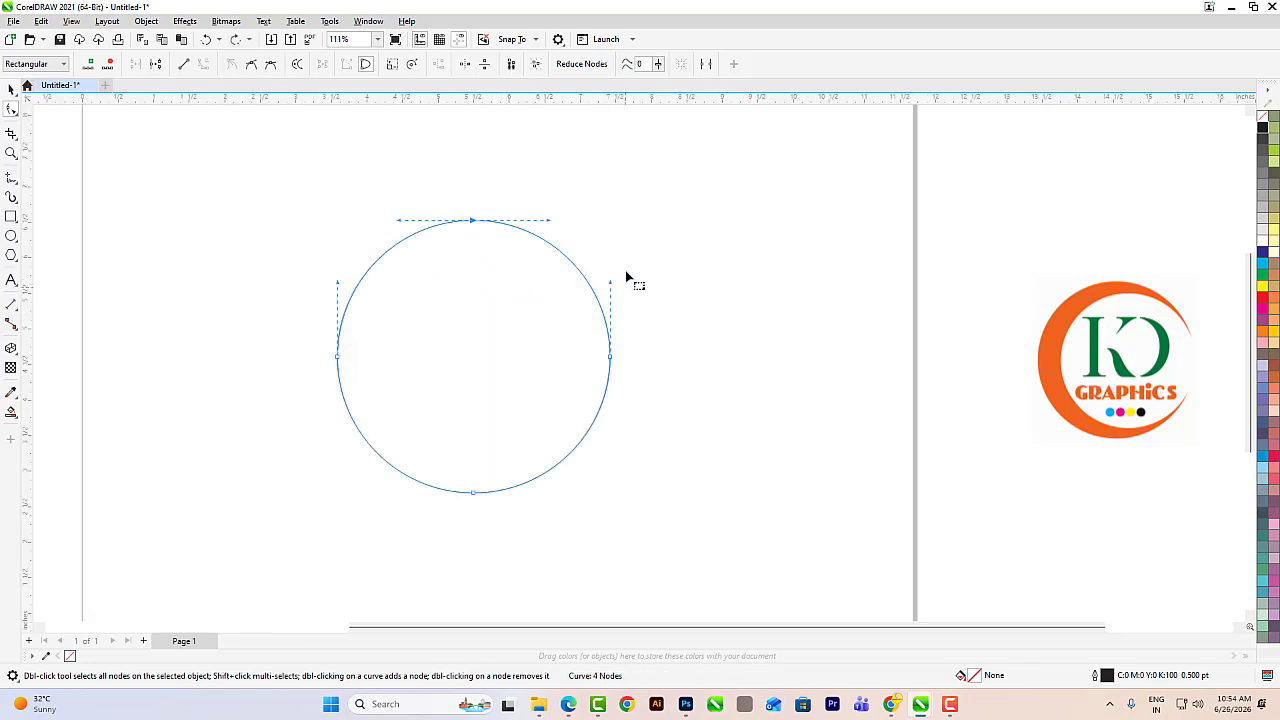
Step: Make the top node smooth, swing its left handle down into the circle, and undo the handle change
left_click(253, 66)
left_click_drag(399, 222, 426, 293)
key("ctrl+z")
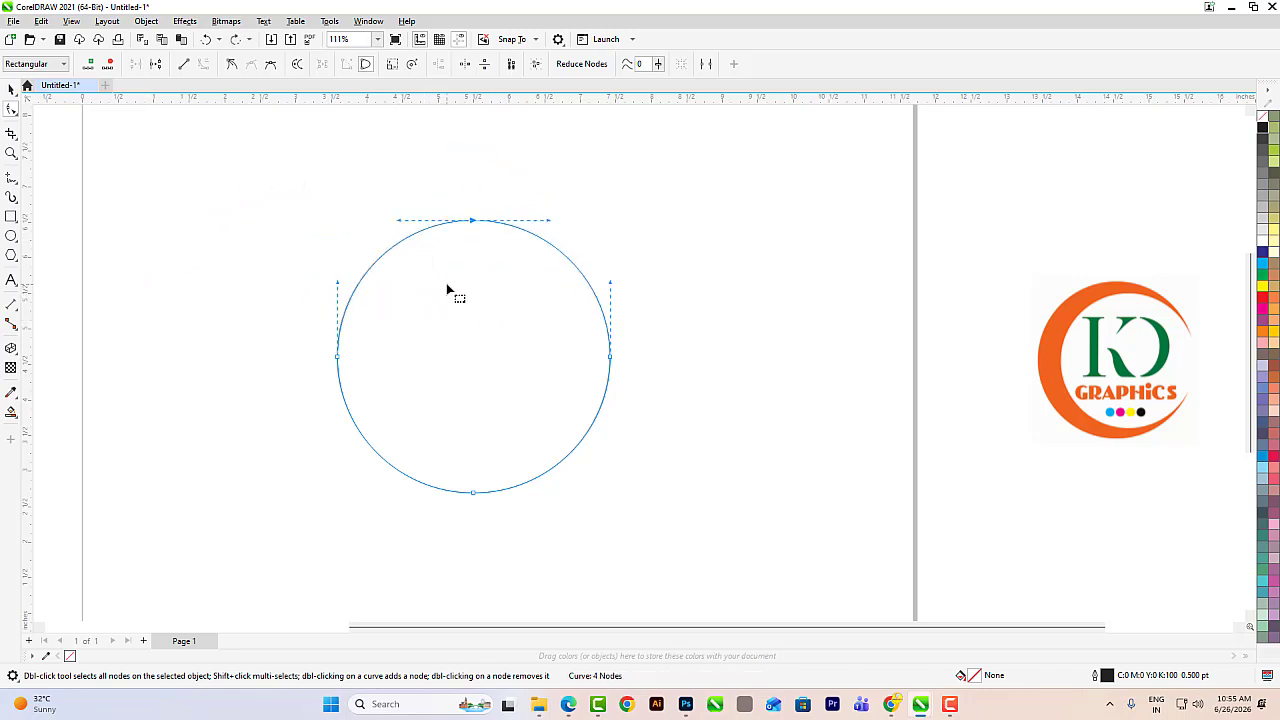
Step: Make the top node symmetrical, stretch its left handle horizontally outward, and undo the stretch
left_click(271, 65)
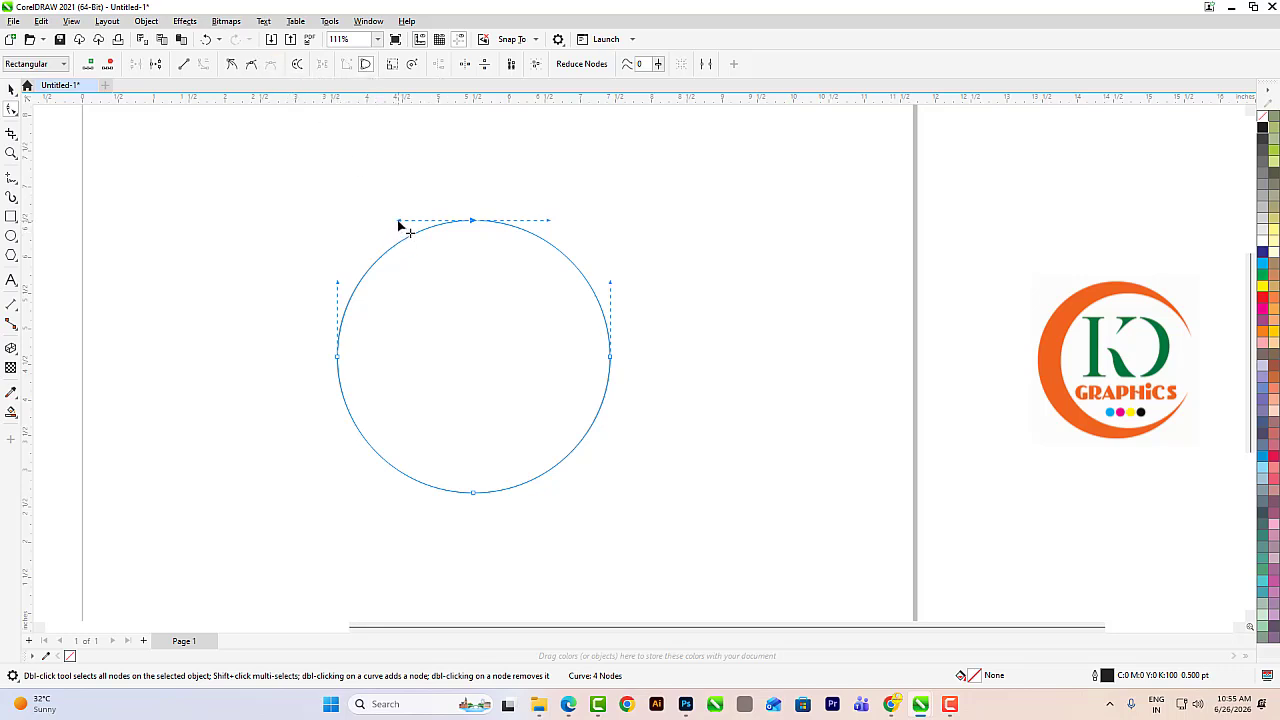
left_click_drag(399, 222, 252, 221)
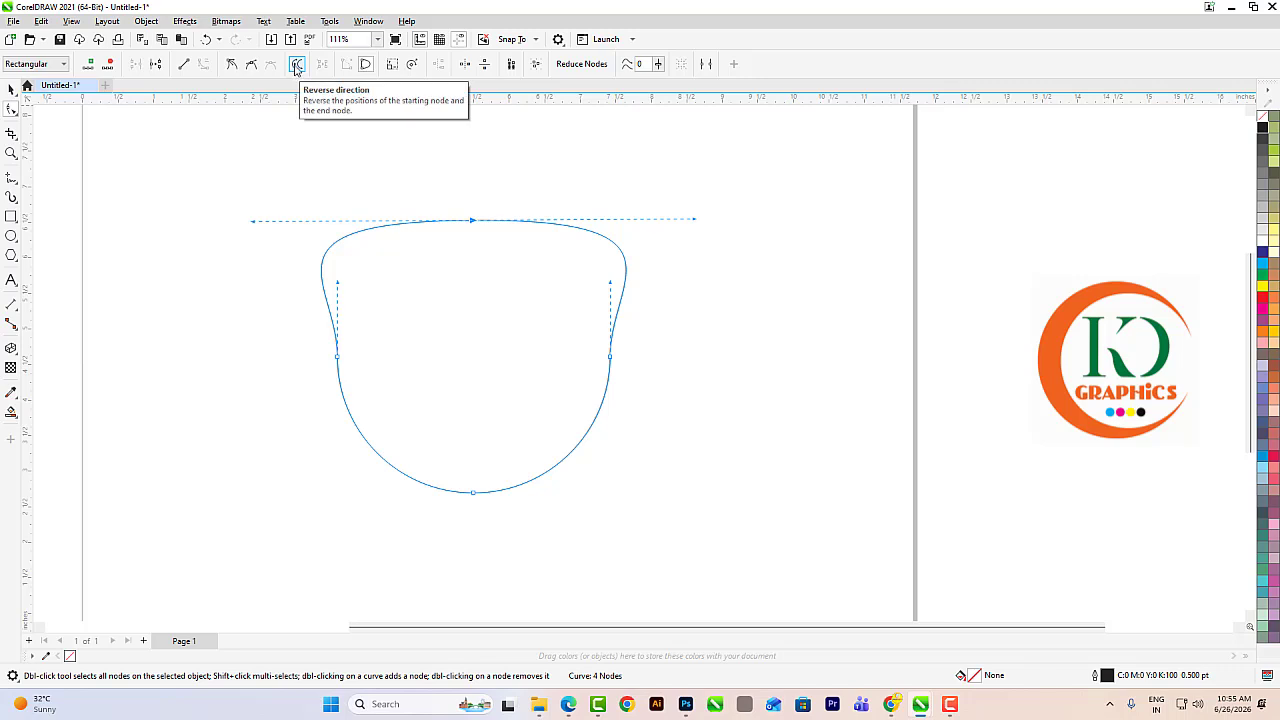
key("ctrl+z")
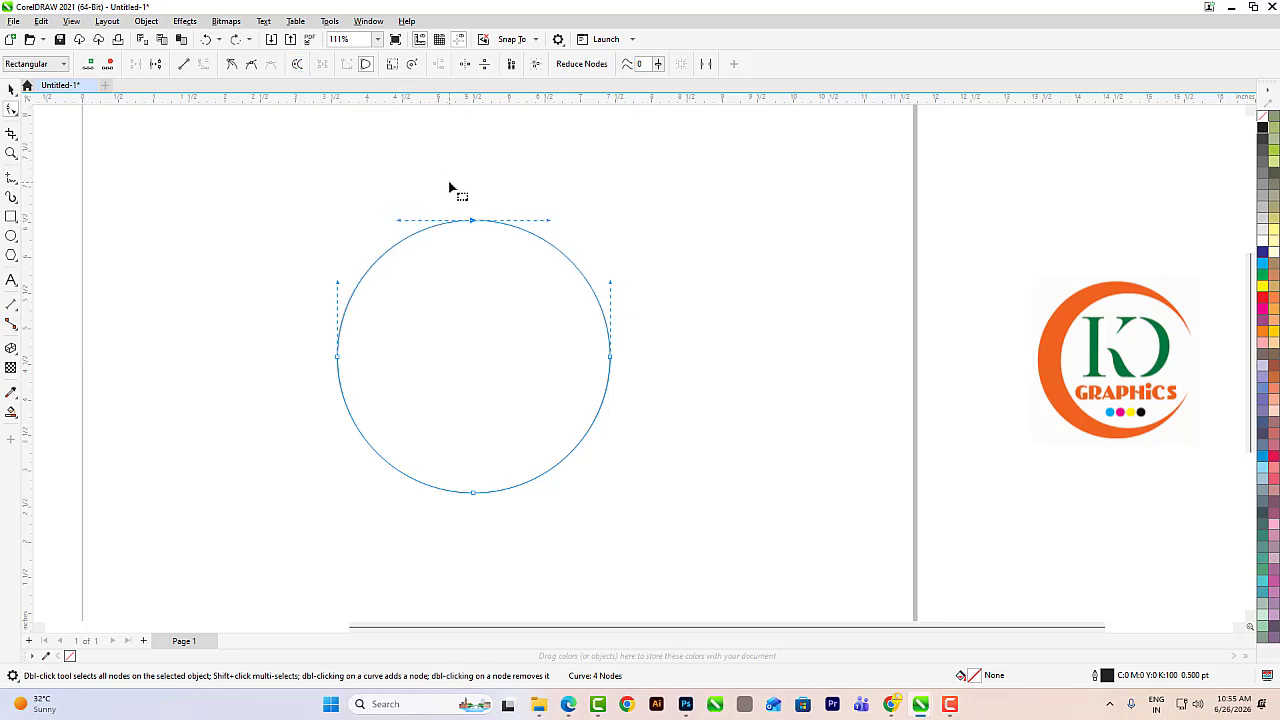
Step: Break the circle's curve at its top node
left_click(443, 192)
left_click(16, 113)
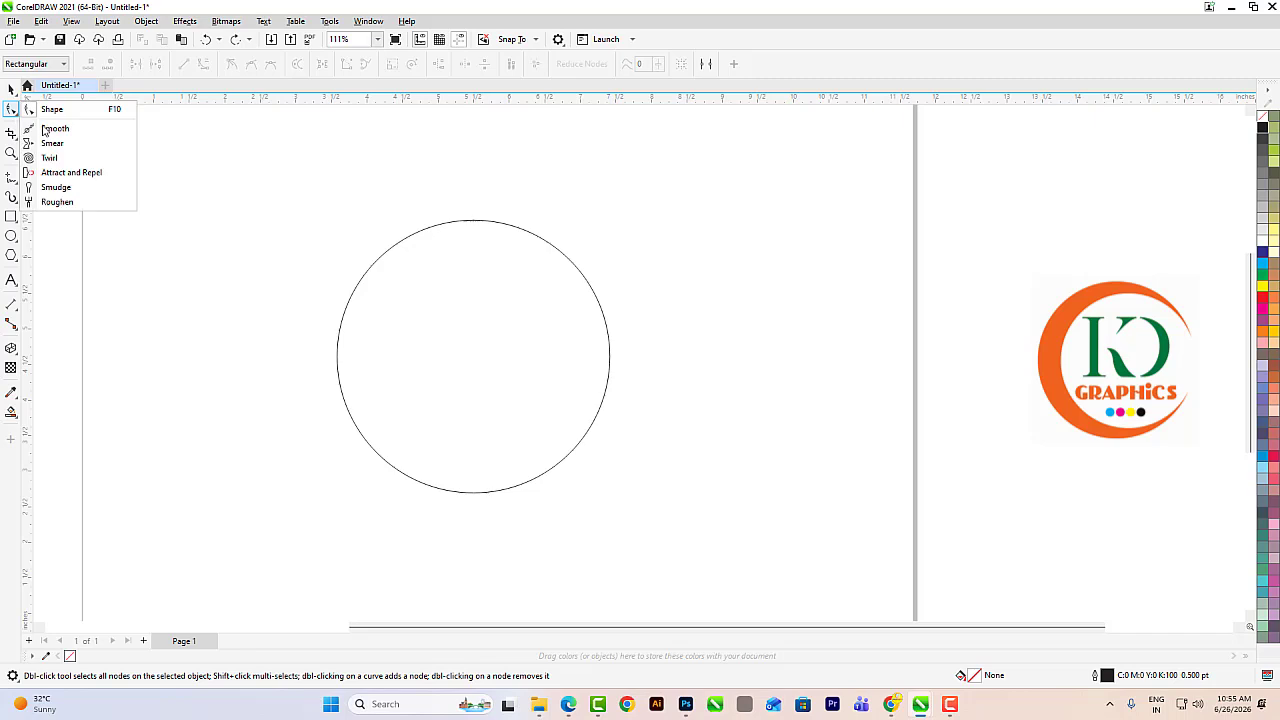
left_click(506, 393)
left_click(11, 89)
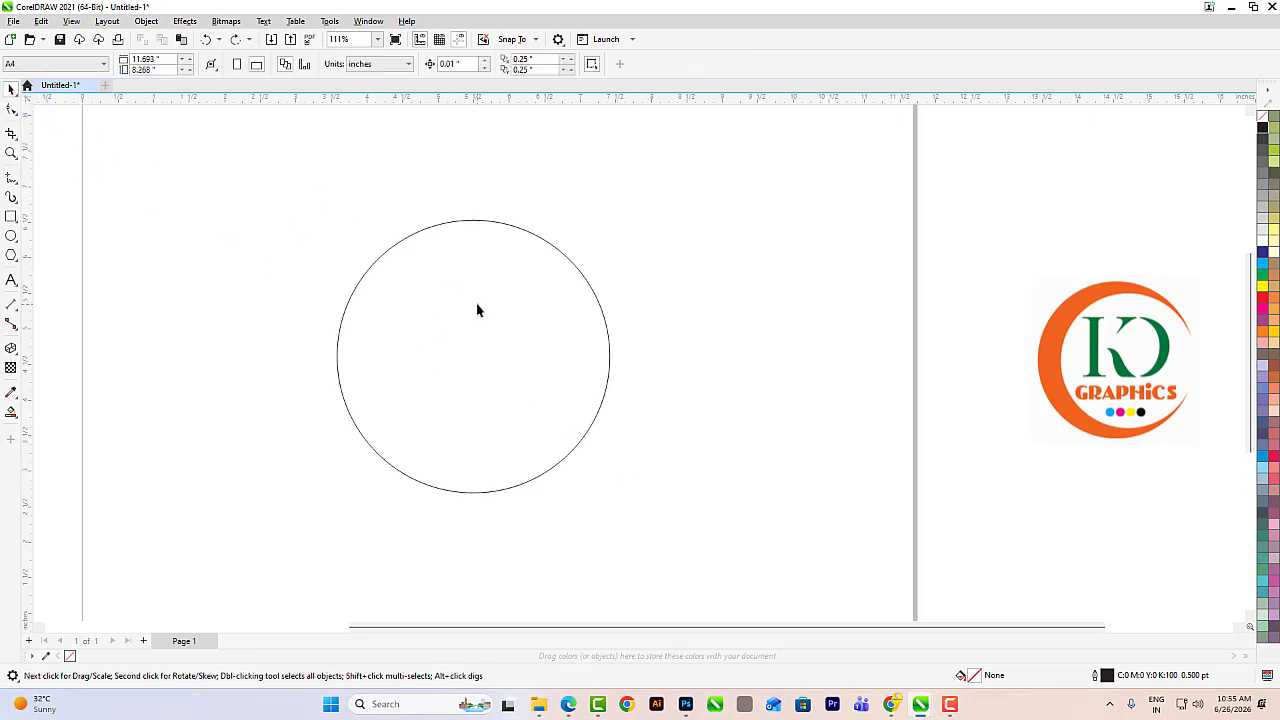
left_click(477, 306)
left_click(11, 108)
left_click_drag(414, 180, 509, 263)
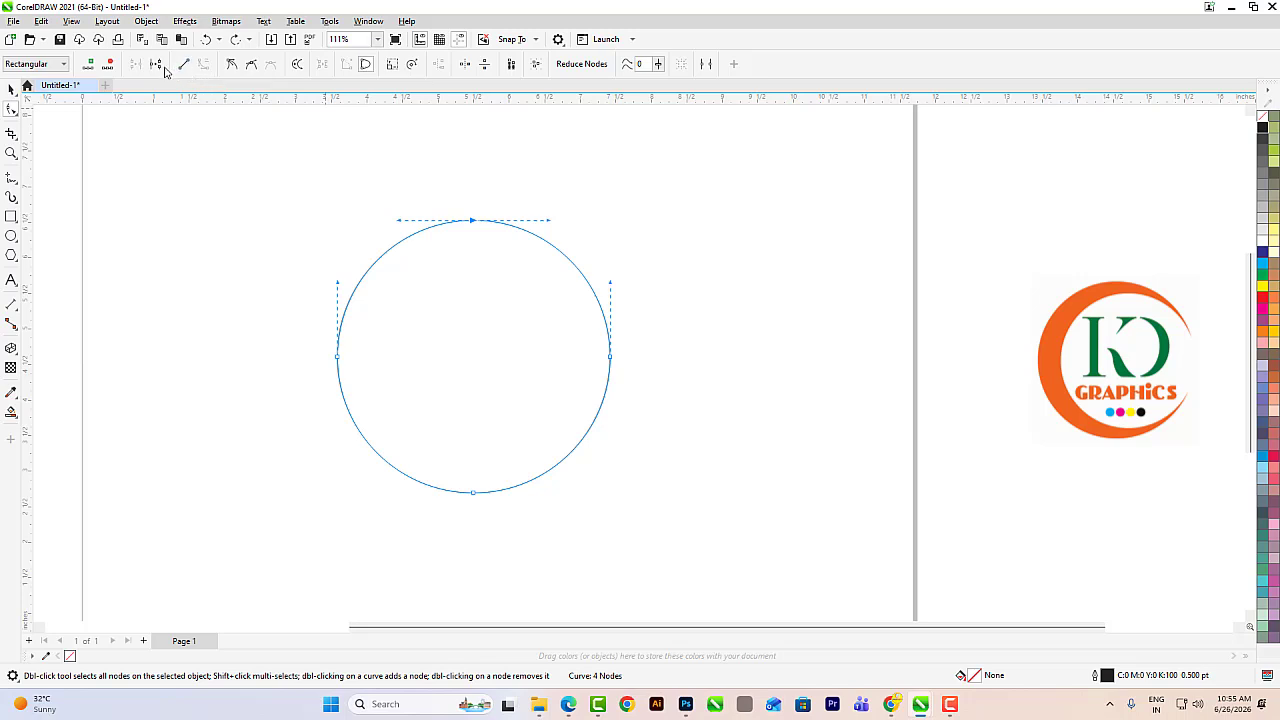
left_click(157, 66)
Step: Pull each of the circle's two open end nodes away from the break in turn, and undo both moves
left_click_drag(456, 198, 497, 258)
scroll(477, 220, "up", 3)
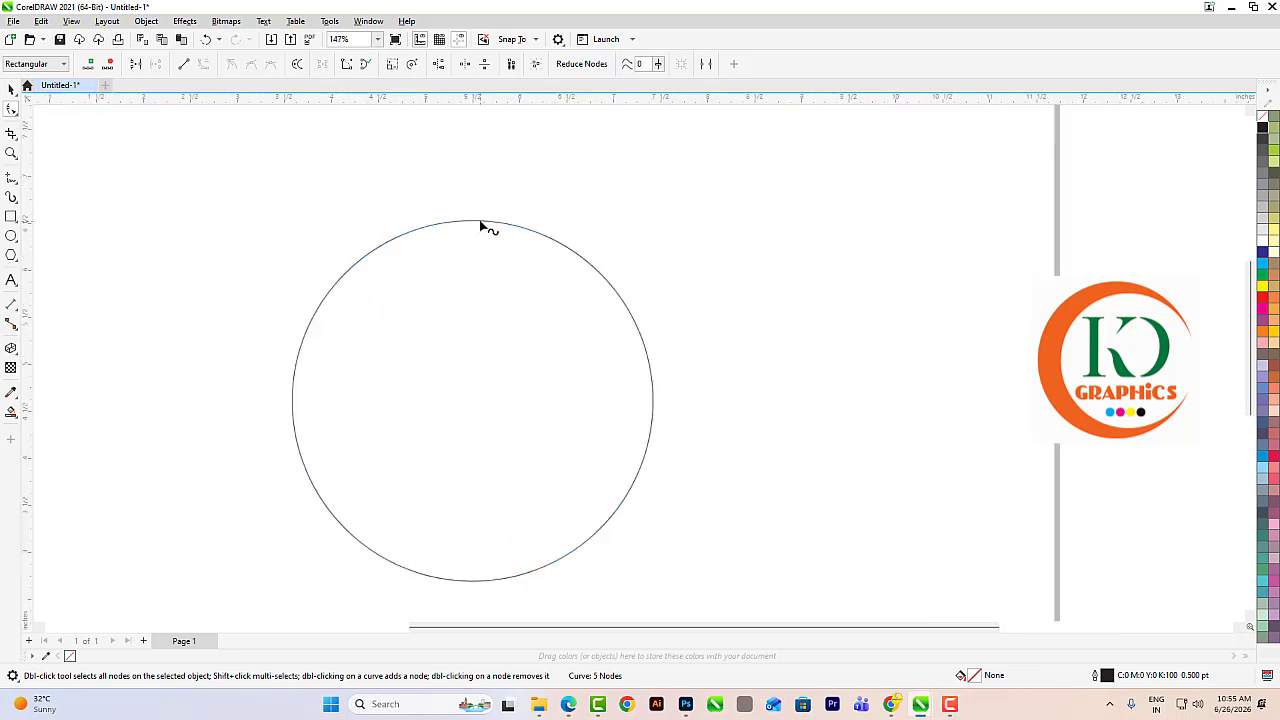
scroll(477, 222, "up", 8)
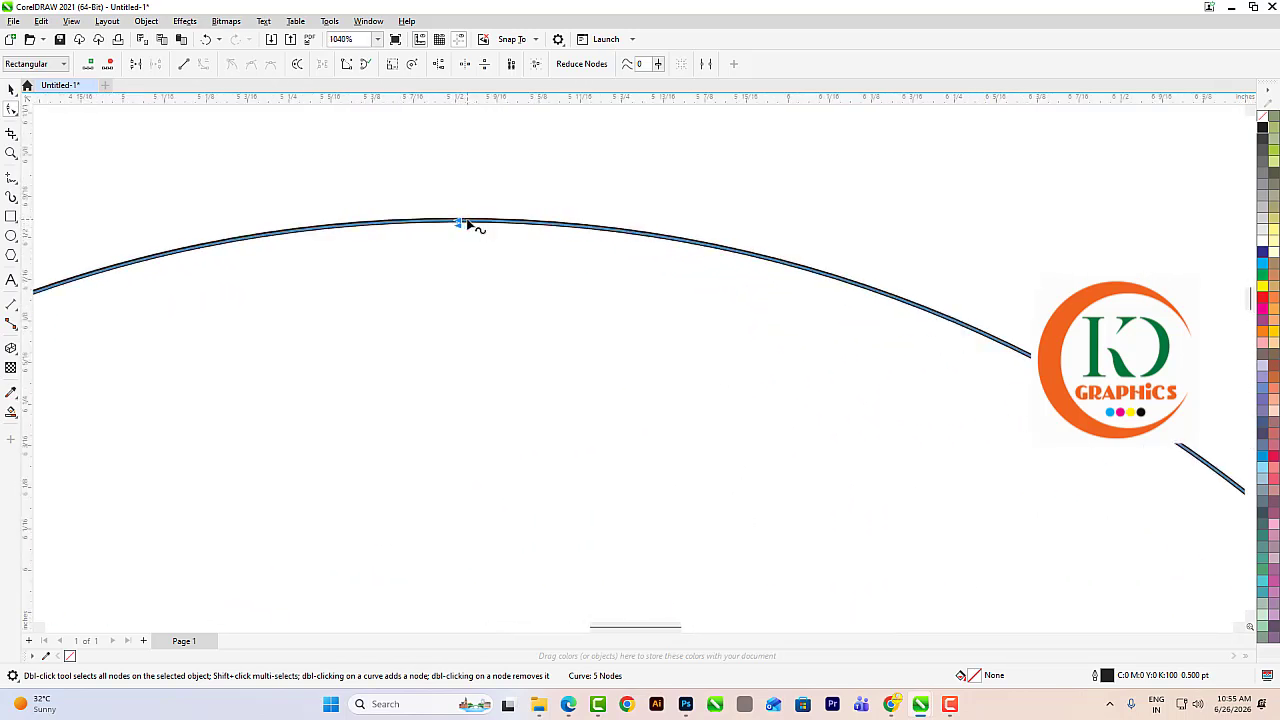
scroll(467, 224, "down", 3)
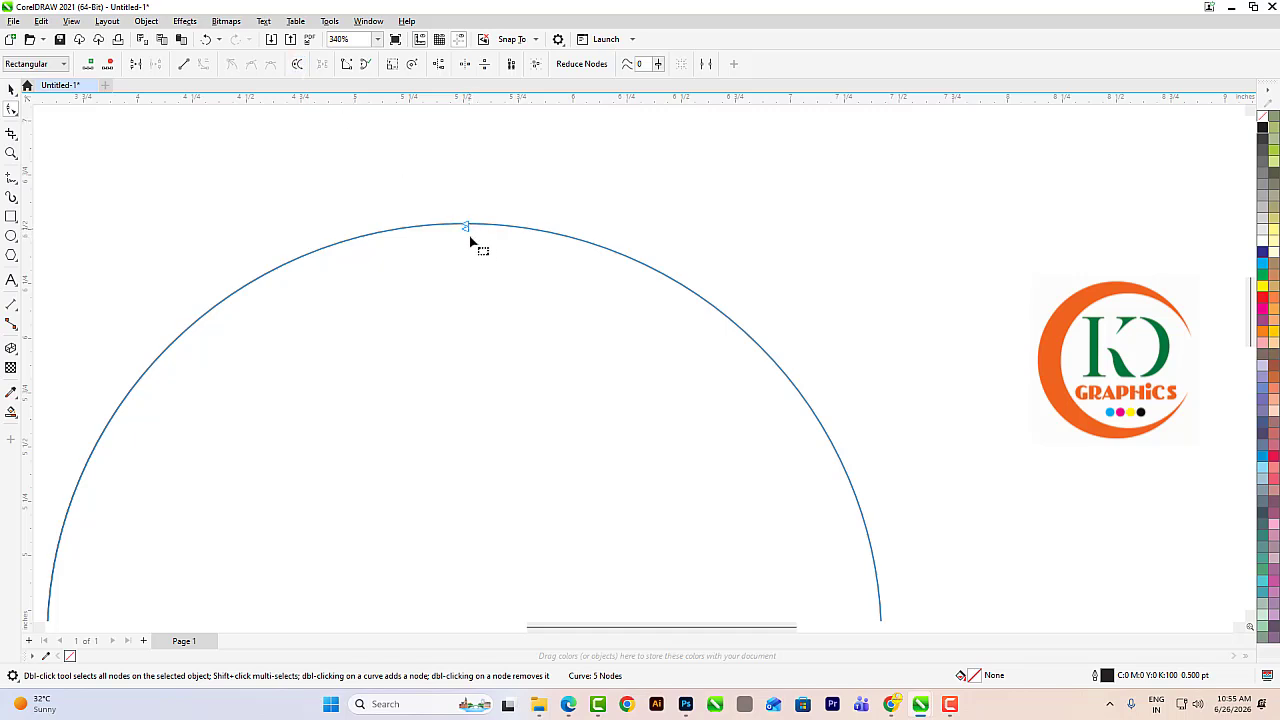
left_click_drag(466, 224, 485, 201)
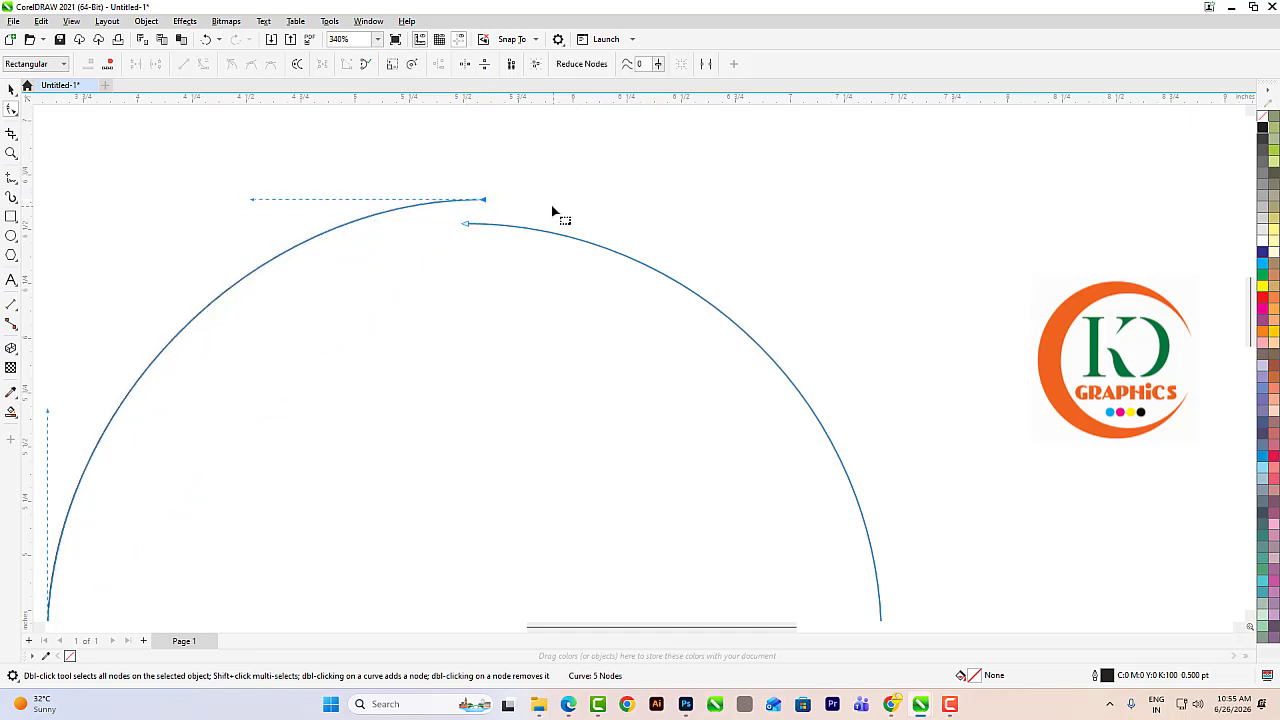
key("ctrl+z")
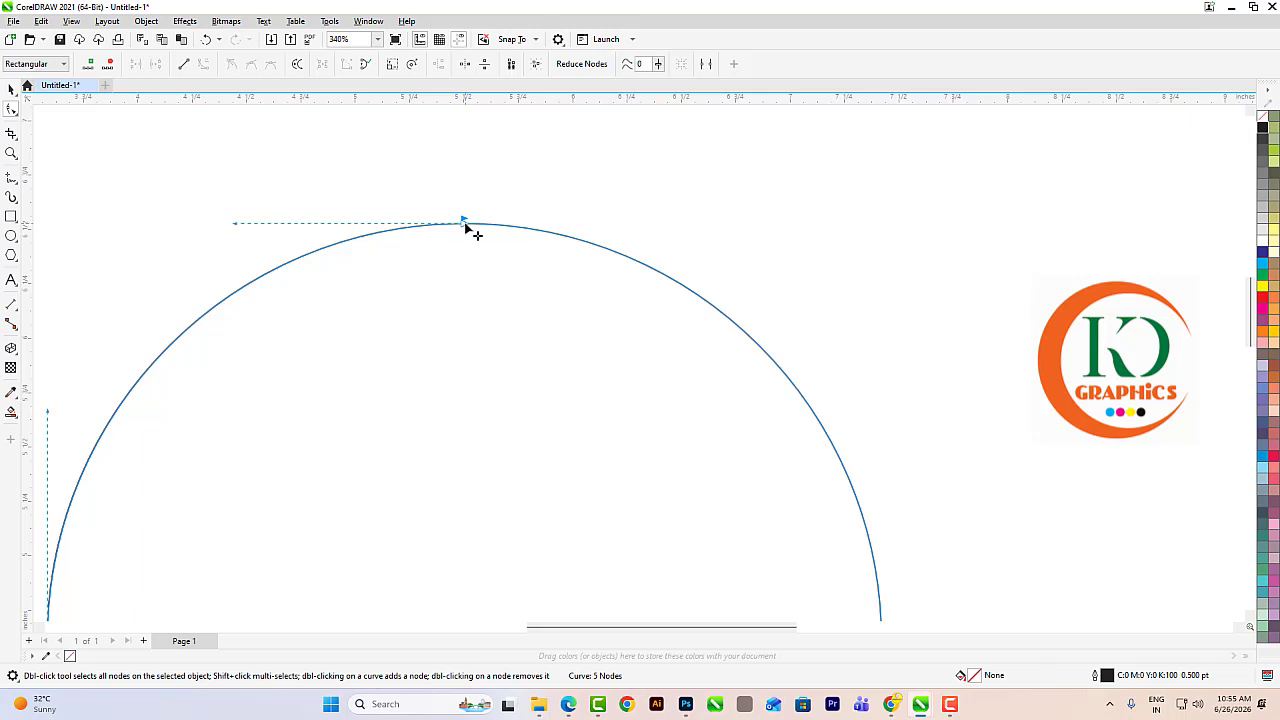
left_click_drag(463, 221, 474, 256)
key("ctrl+z")
key("ctrl+z")
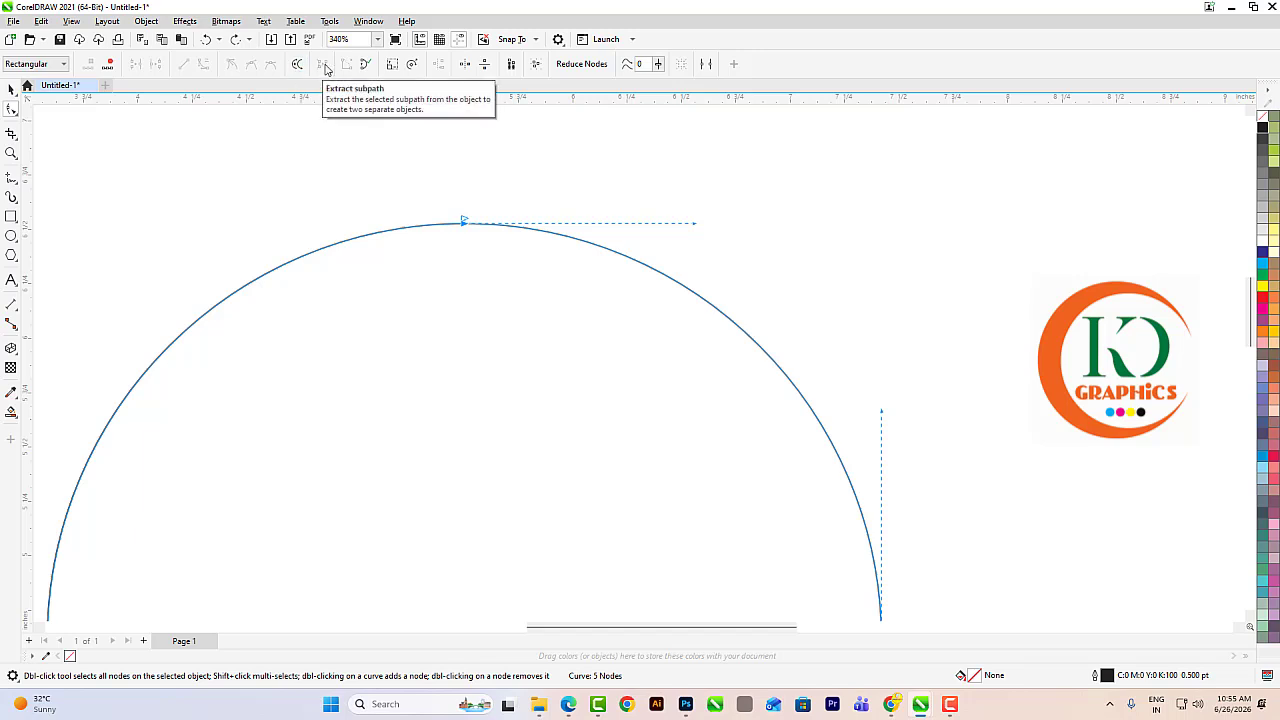
Step: Delete the broken circle and draw a new one about 3.14 inches in diameter in its place
left_click(11, 90)
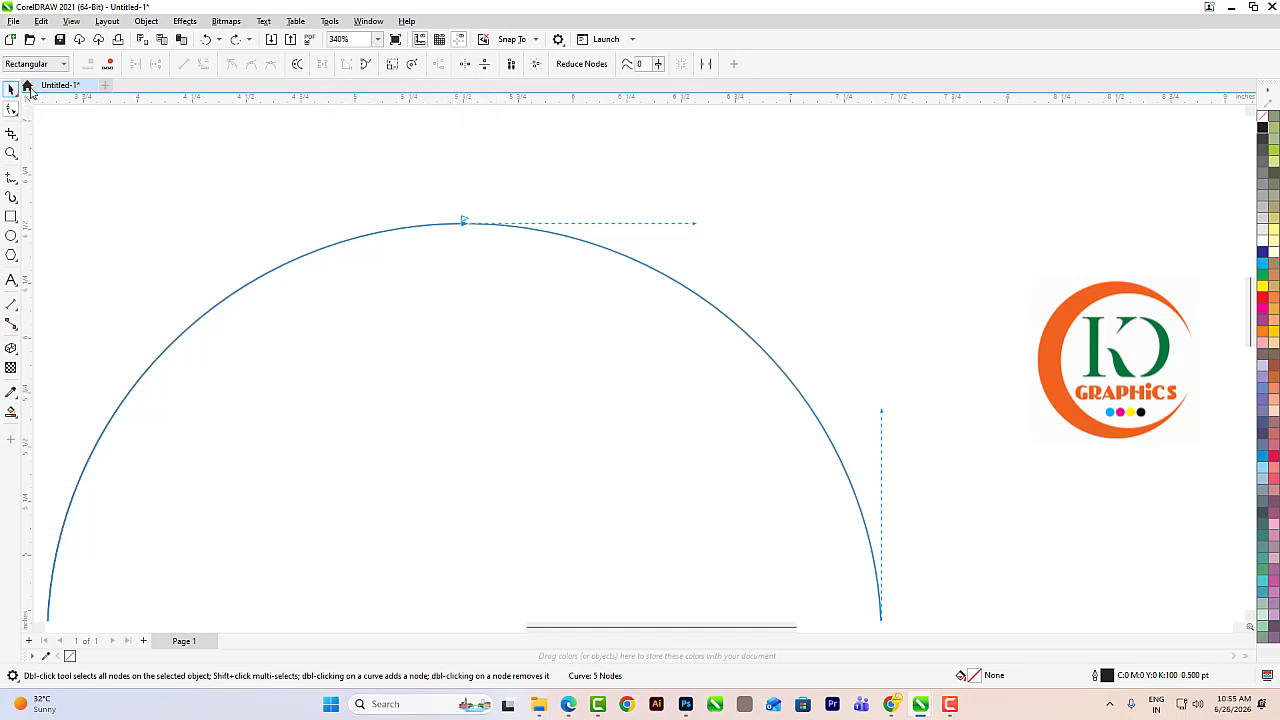
scroll(512, 193, "down", 5)
key("Delete")
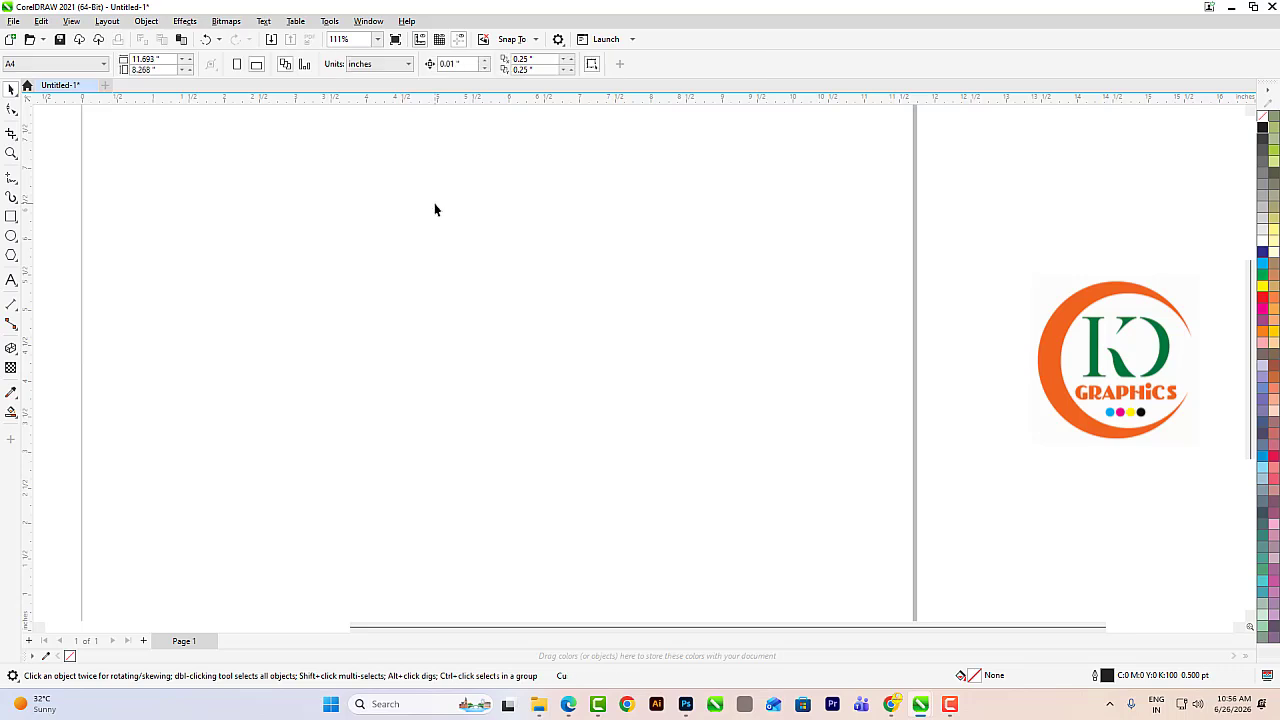
left_click(11, 236)
left_click_drag(392, 228, 556, 455)
left_click(11, 90)
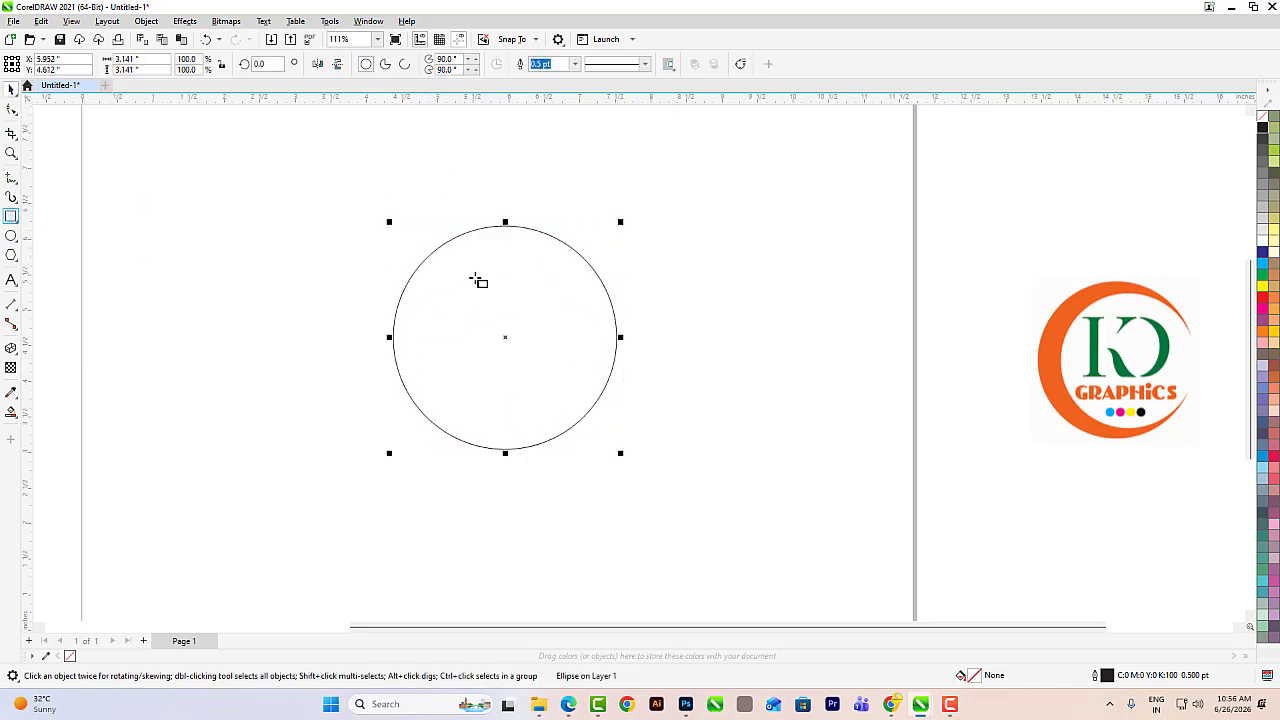
Step: Draw a rectangular bar about 4.51 by 0.47 inches across the circle and duplicate it downward into four evenly spaced bars
mouse_move(343, 250)
left_mouse_down()
mouse_move(669, 288)
mouse_move(641, 328)
left_mouse_up()
left_click(11, 90)
key("ctrl+r")
key("ctrl+r")
left_click(752, 443)
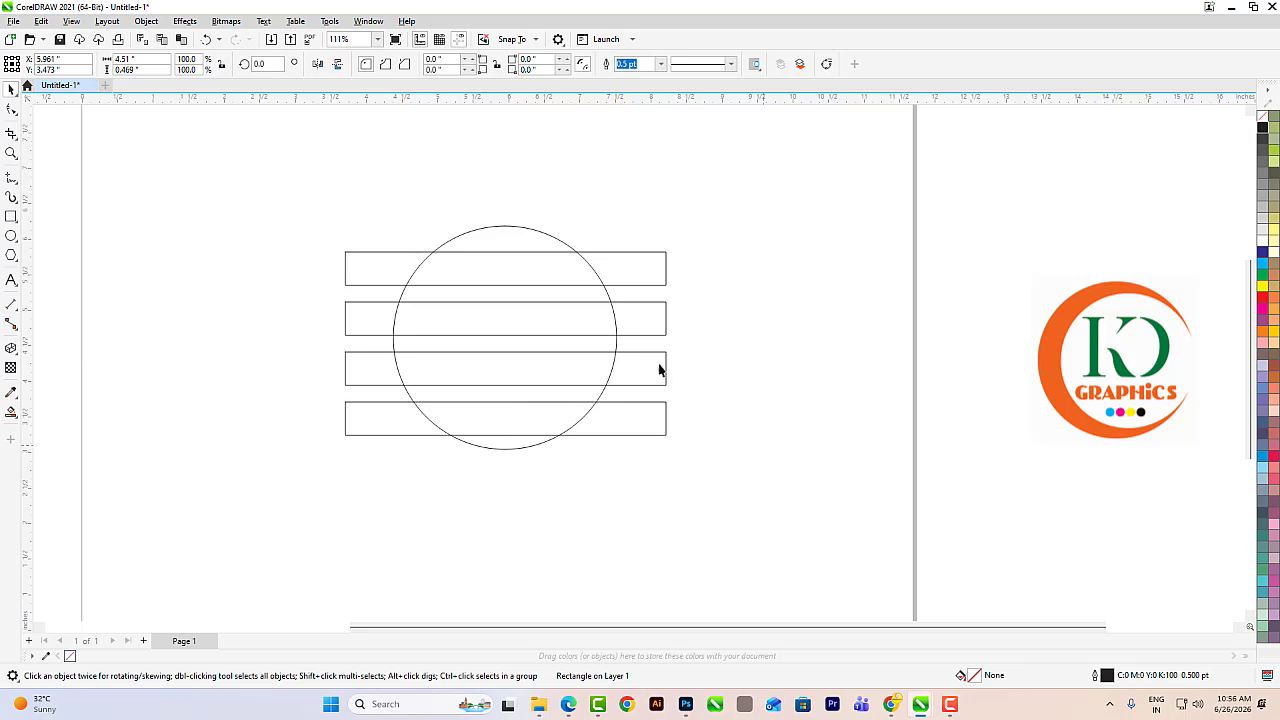
Step: Group the four bars and align the group to the circle's center
left_click(654, 426)
left_click(643, 366, "shift")
left_click(643, 318, "shift")
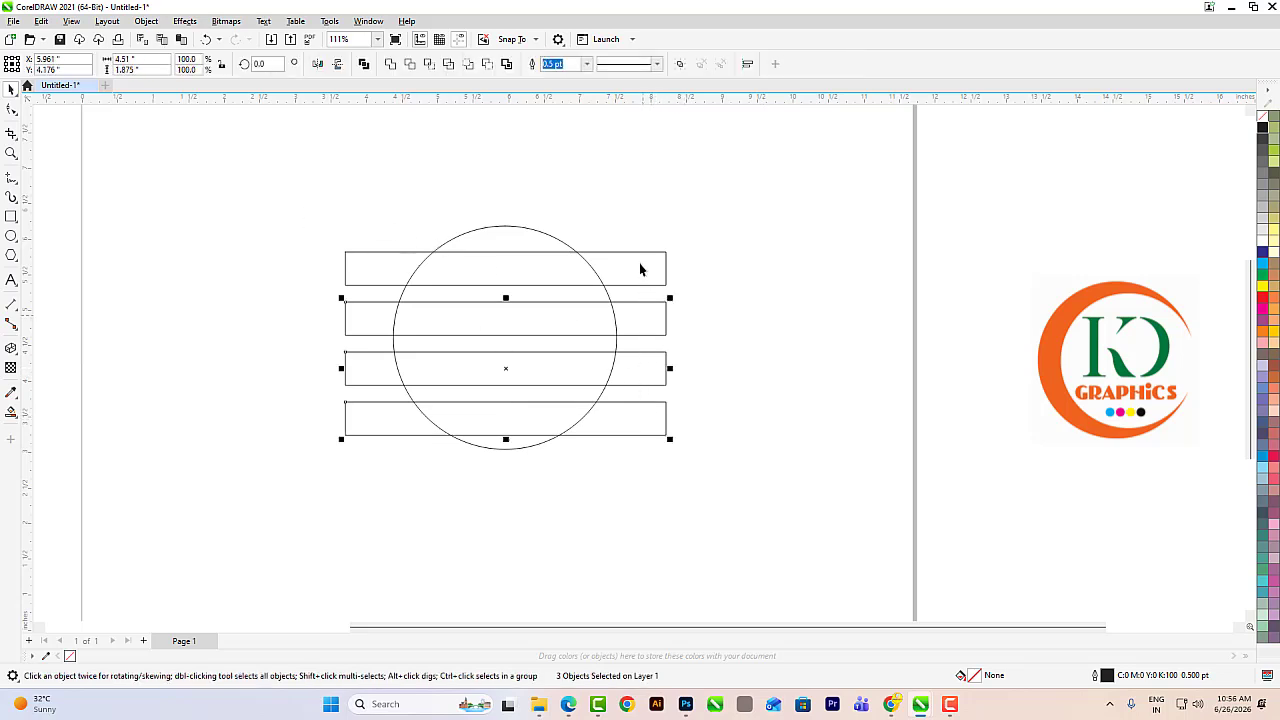
left_click(640, 262, "shift")
key("ctrl+g")
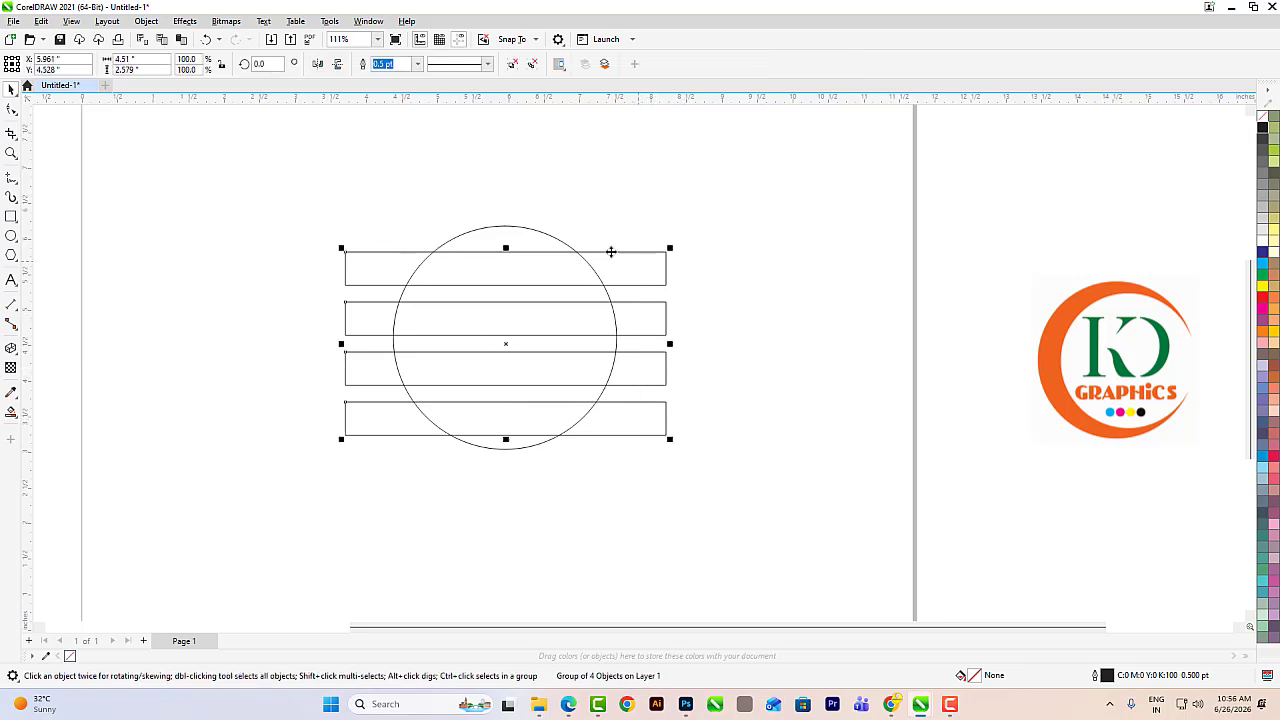
left_click(507, 238, "shift")
key("e")
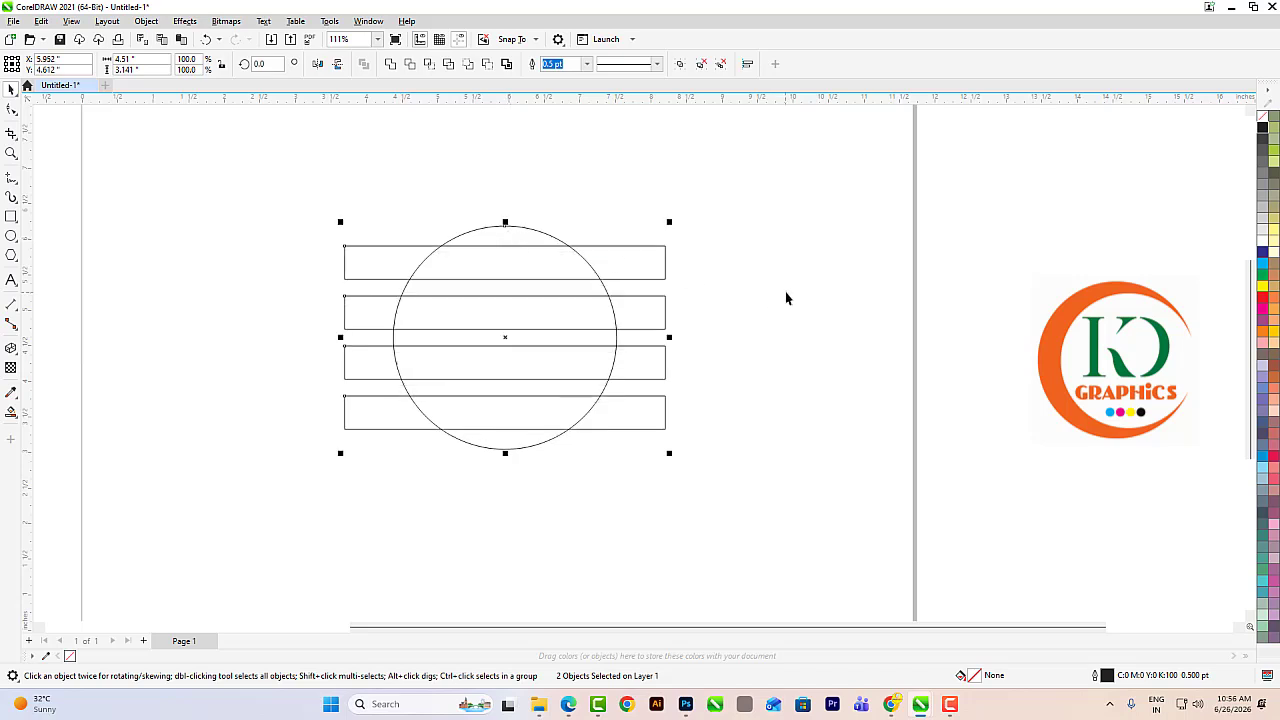
Step: Trim the circle with the group of bars
left_click(631, 262)
left_click(521, 228, "shift")
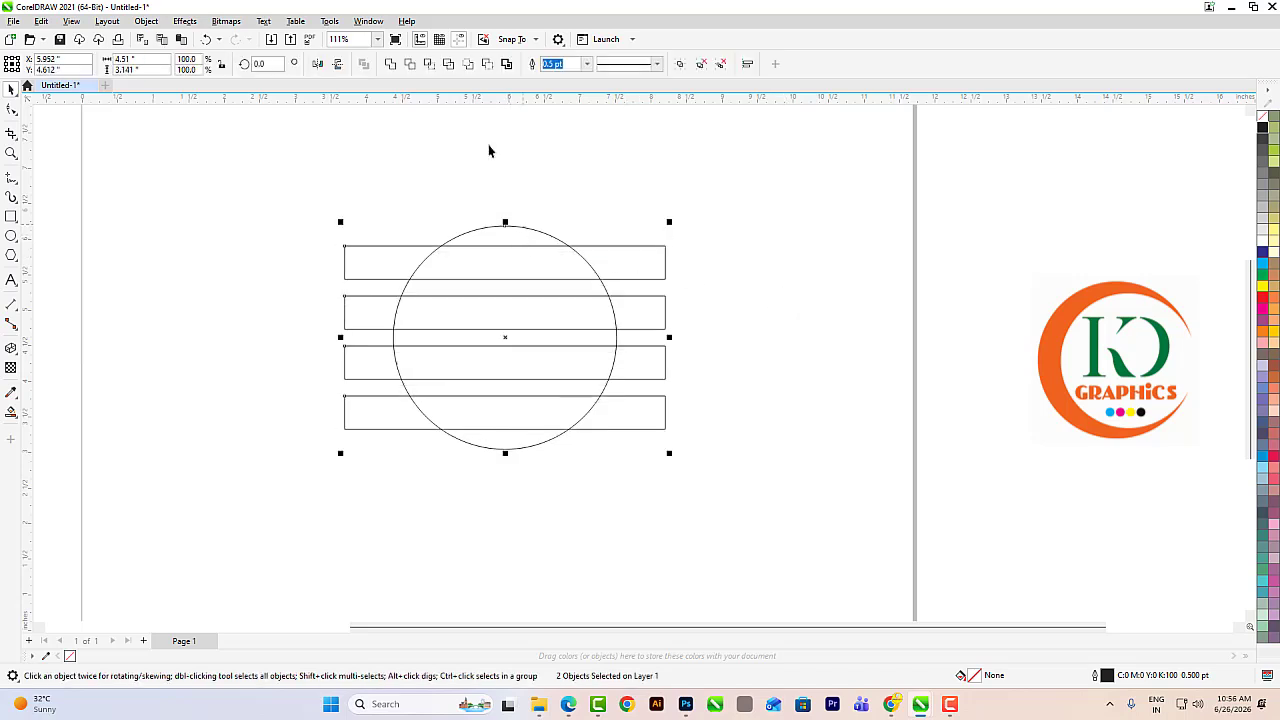
left_click(410, 64)
scroll(466, 263, "down", 1)
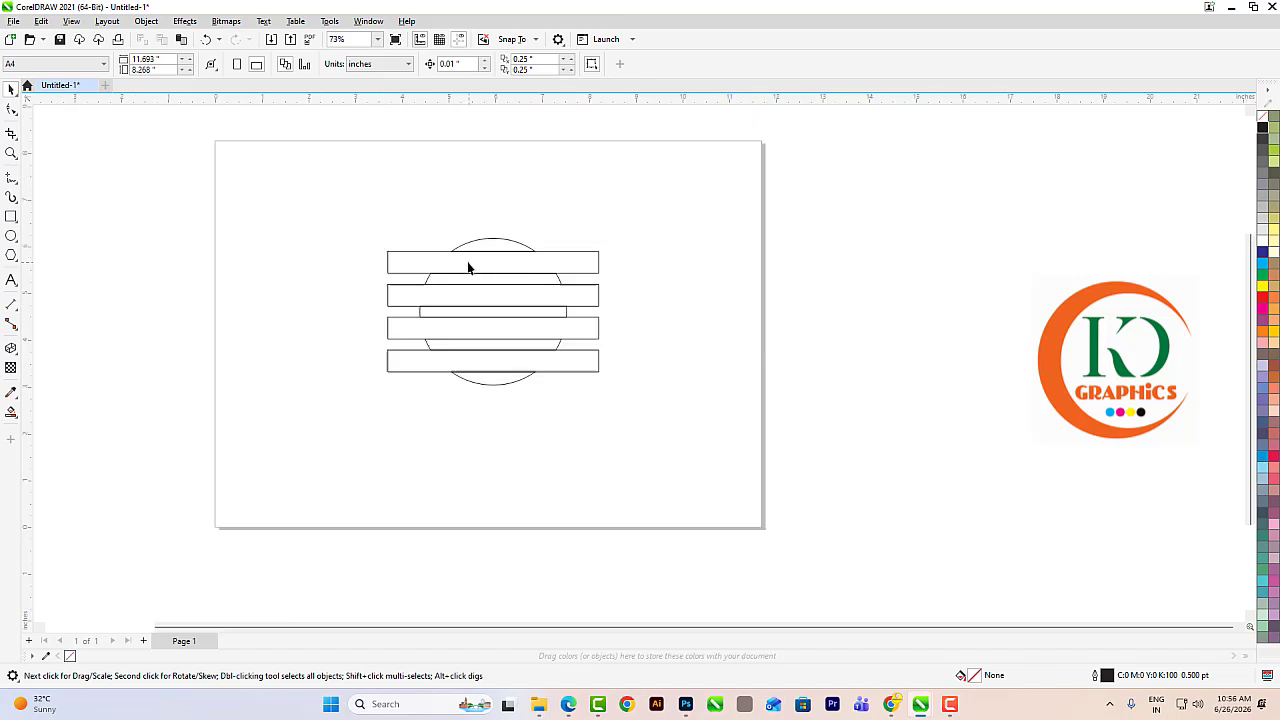
Step: Move the group of bars off the circle, delete it, and fill the sliced circle with red
left_click_drag(512, 297, 530, 416)
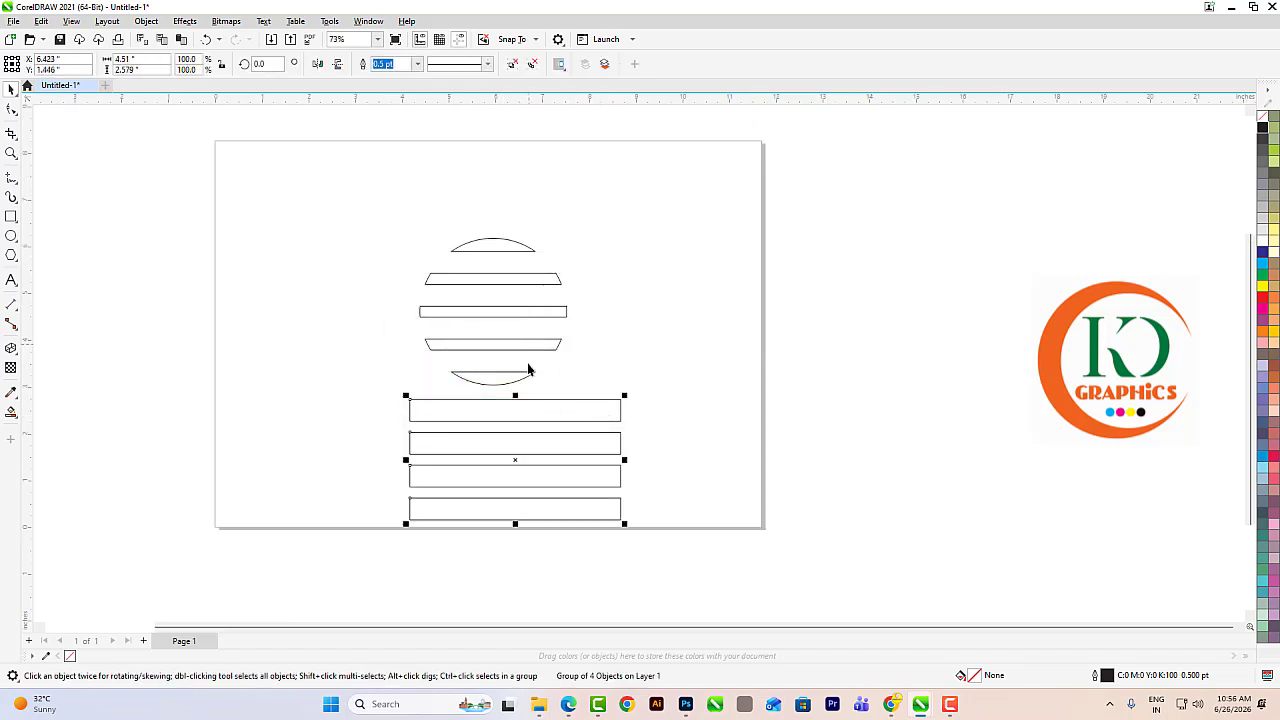
key("Delete")
left_click(486, 314)
scroll(511, 317, "up", 2)
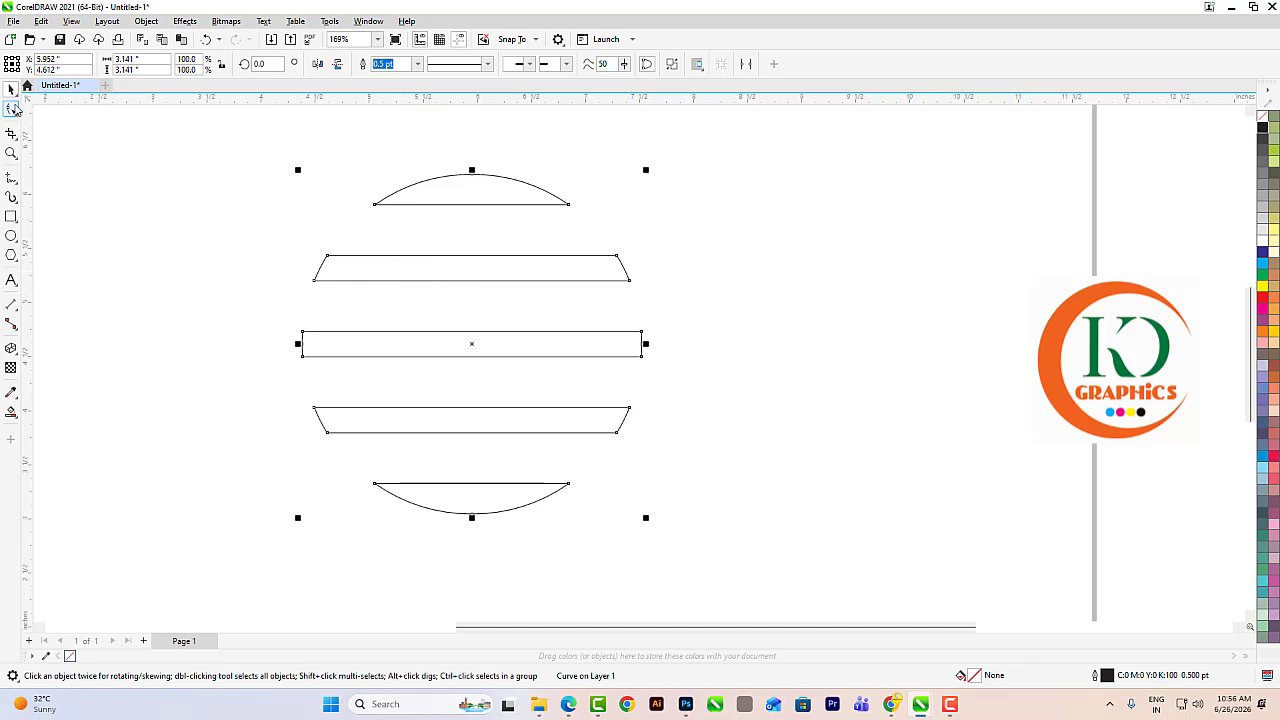
left_click(12, 108)
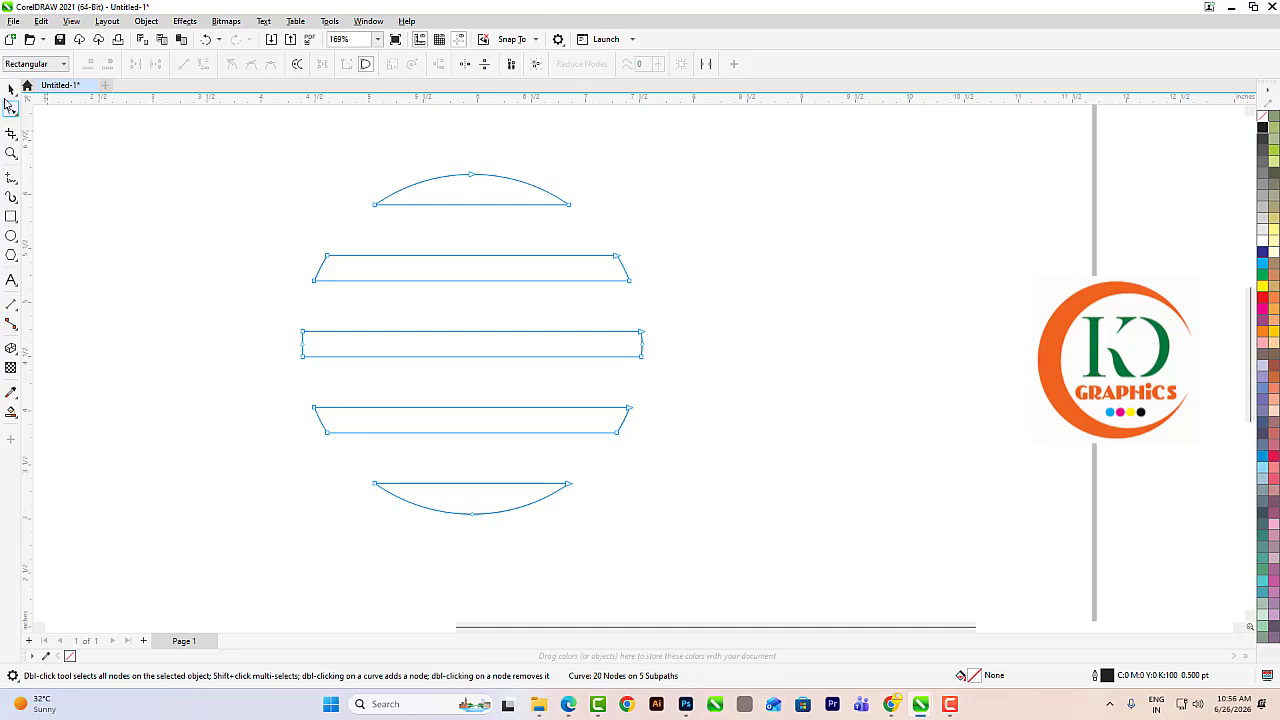
left_click(11, 89)
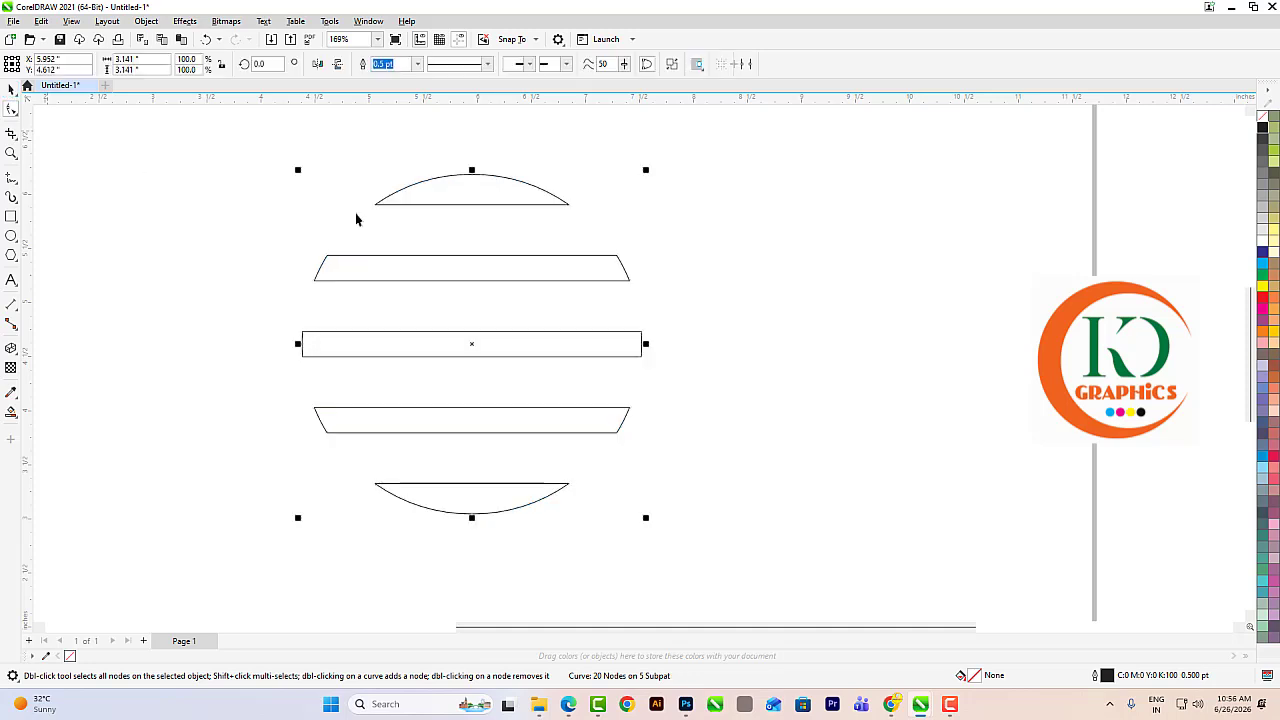
left_click(1262, 299)
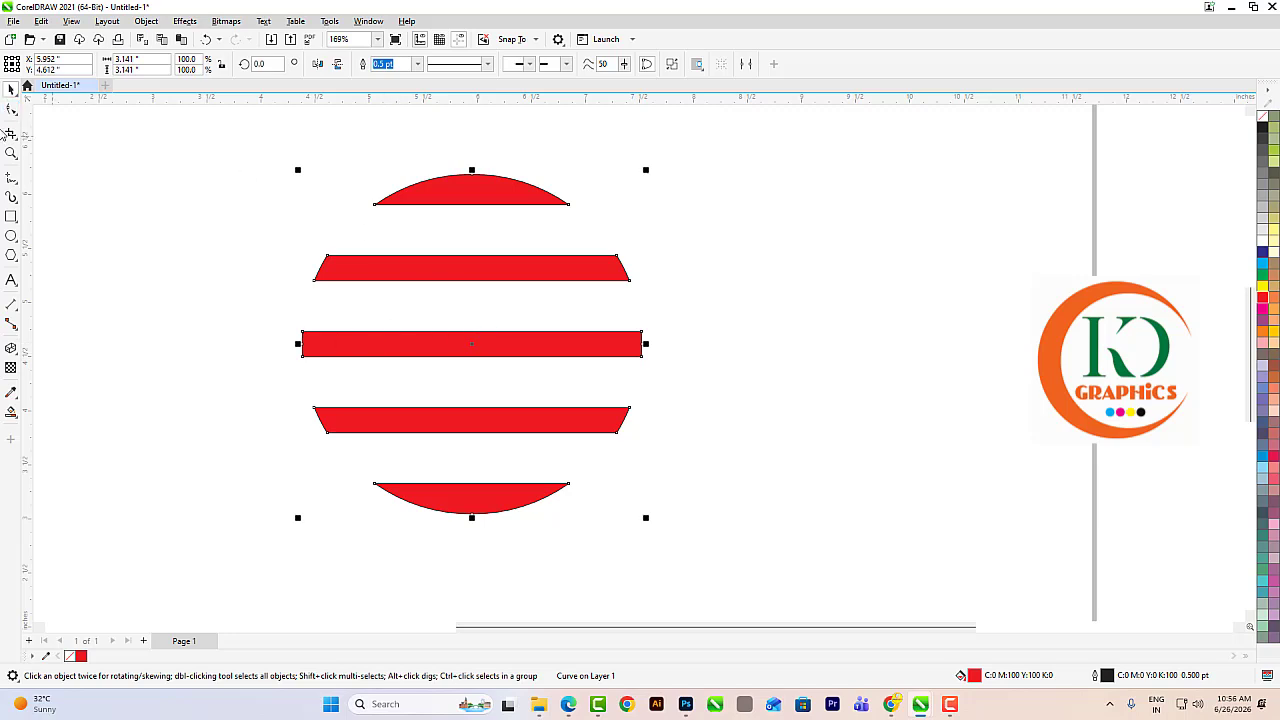
Step: Extract the middle strip's subpath from the sliced circle as a separate object
left_click(12, 110)
left_click_drag(257, 309, 700, 377)
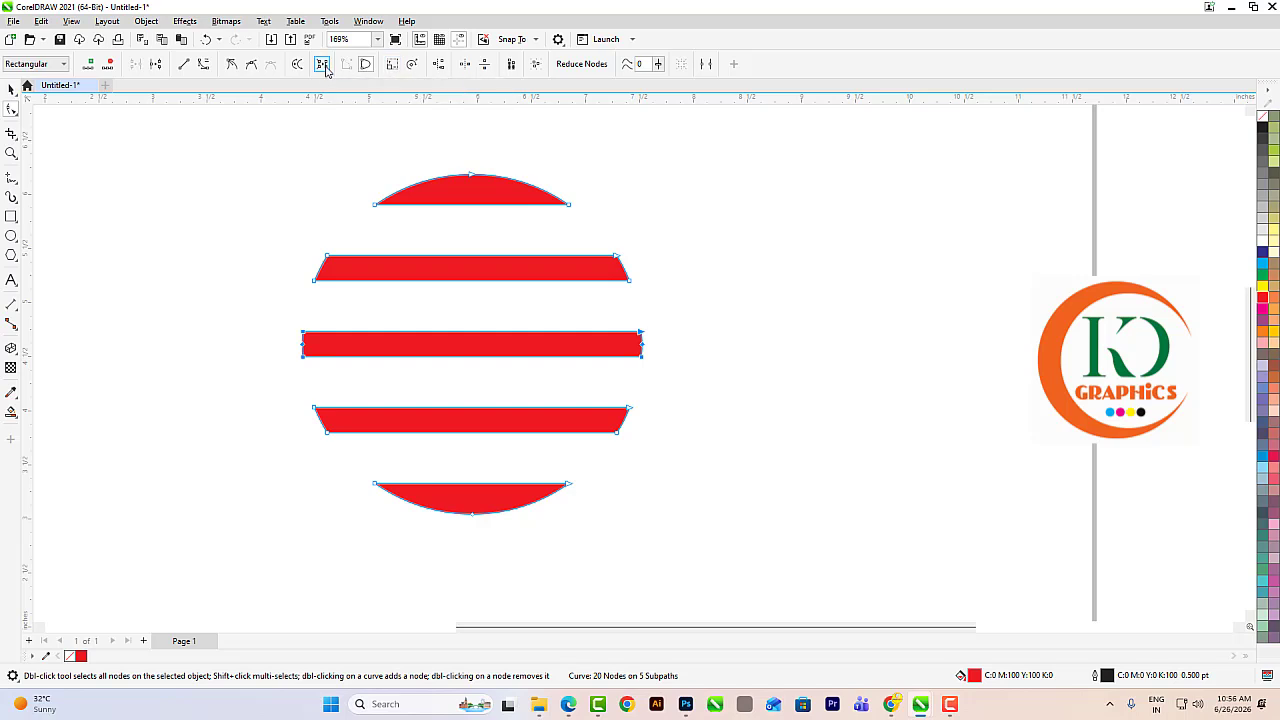
left_click(323, 65)
left_click(12, 89)
scroll(266, 366, "down", 2)
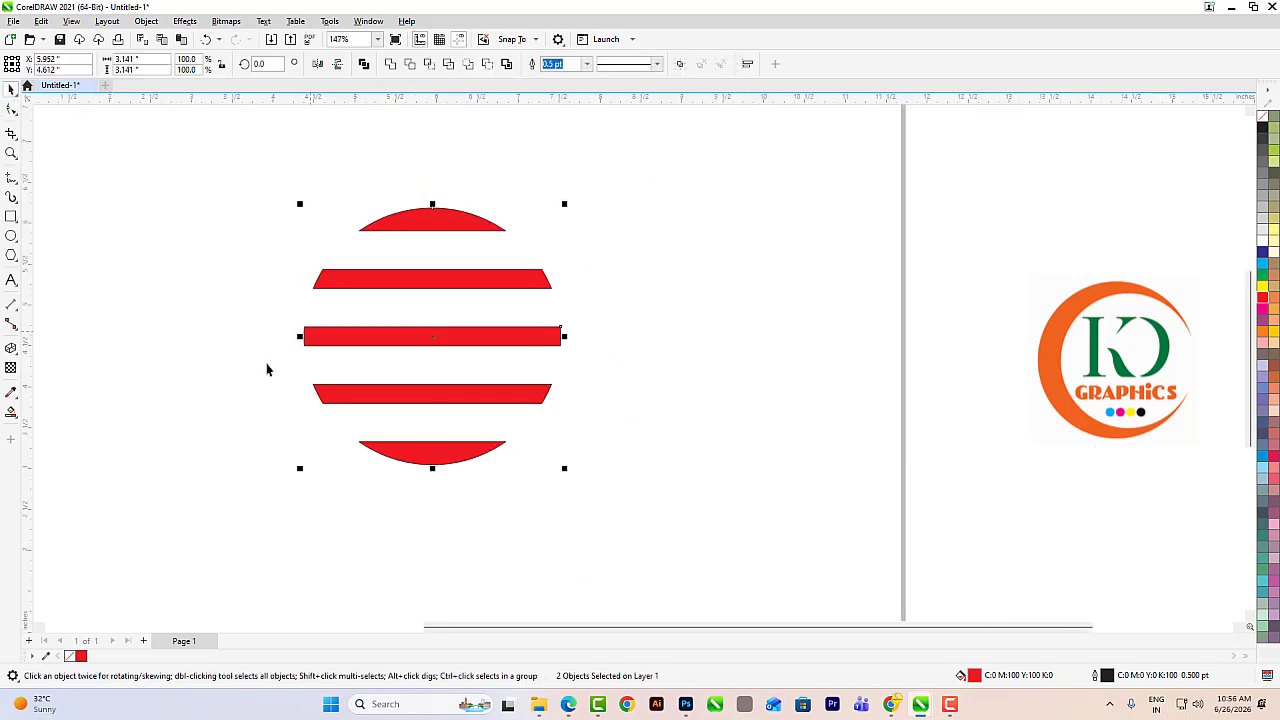
Step: Move the extracted middle strip to the lower right of the circle and shift the remaining slices to the left
left_click(266, 366)
left_click(391, 337)
left_click_drag(391, 337, 659, 511)
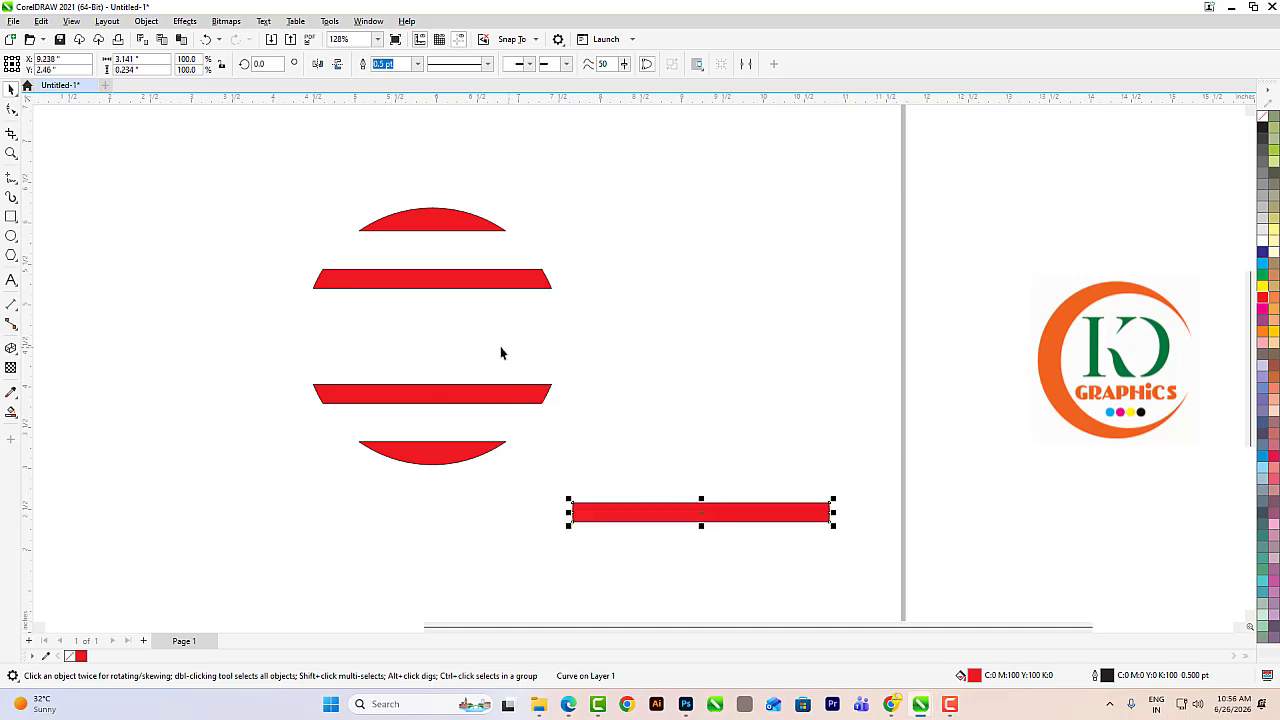
left_click_drag(469, 280, 422, 286)
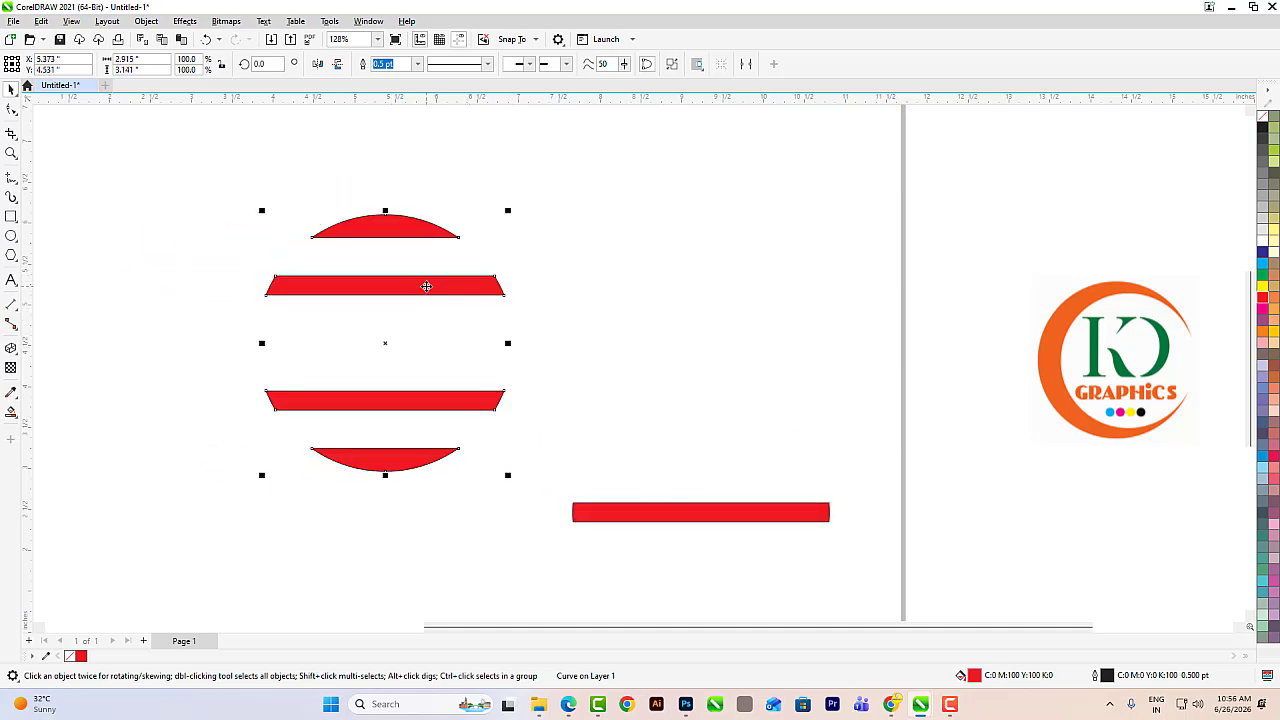
left_click_drag(726, 517, 696, 440)
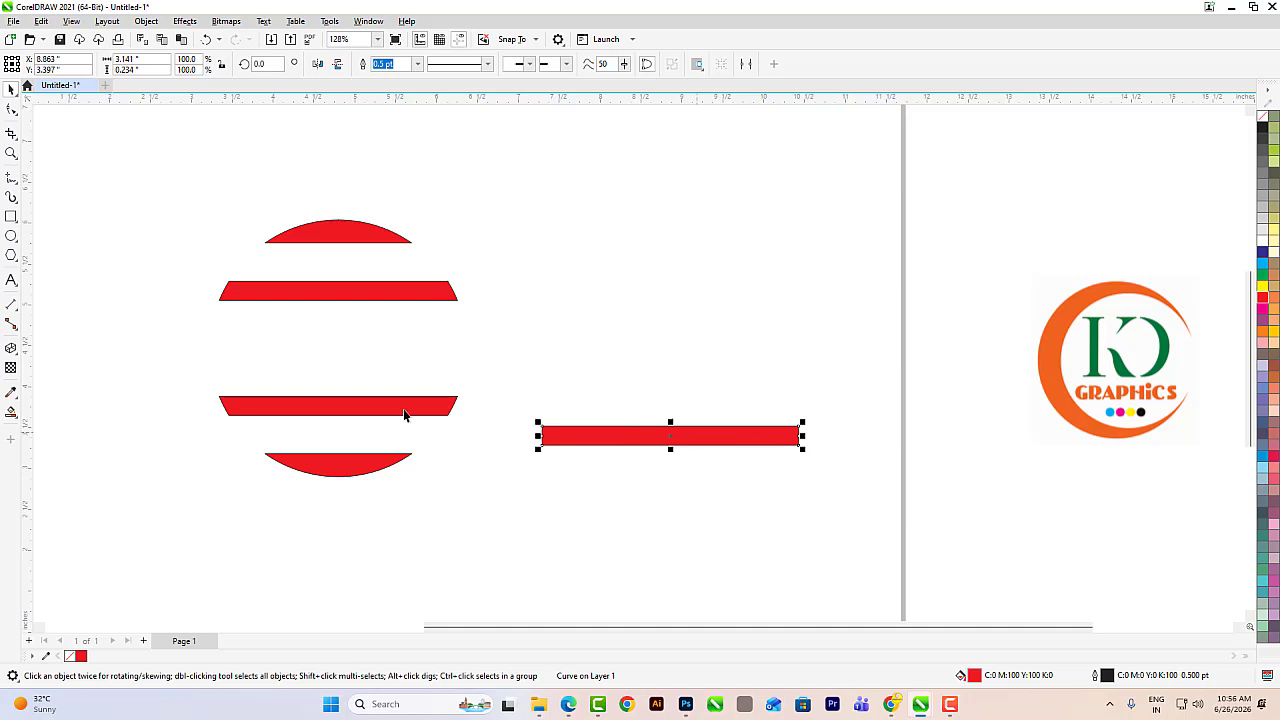
Step: Extract the lower trapezoid strip's subpath from the remaining circle slices
left_click(344, 410)
left_click(10, 110)
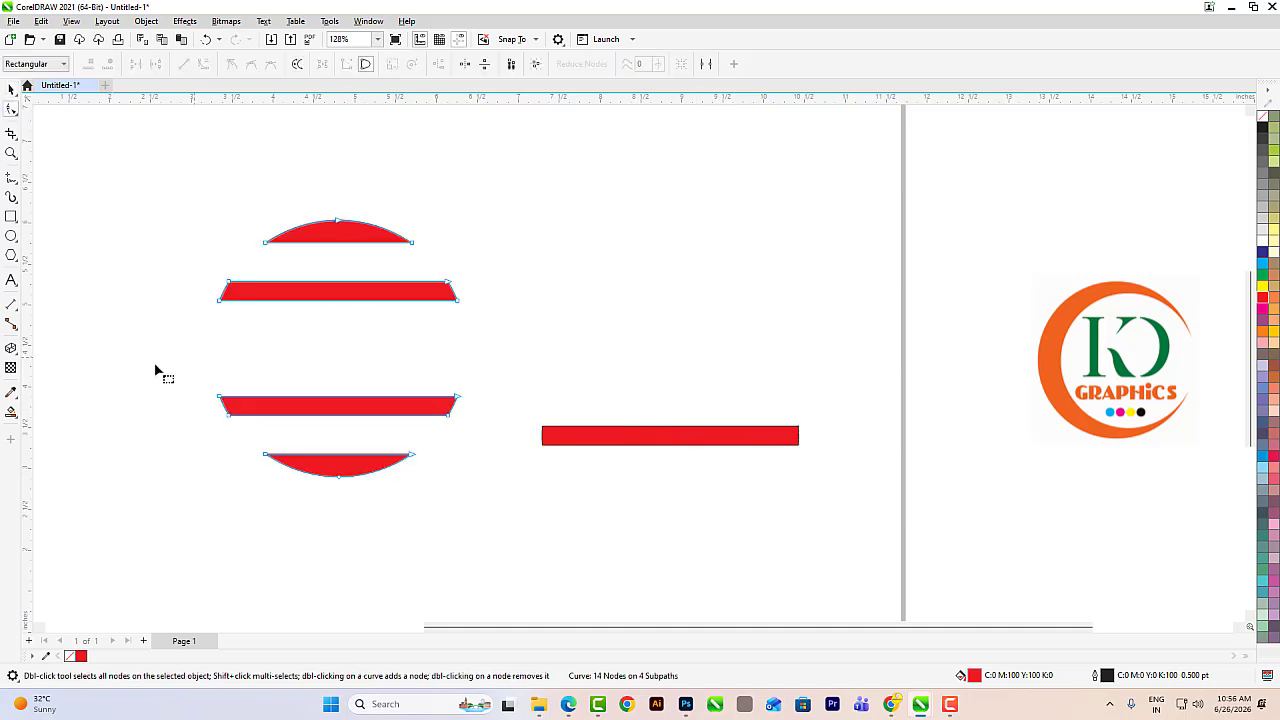
left_click_drag(157, 368, 514, 434)
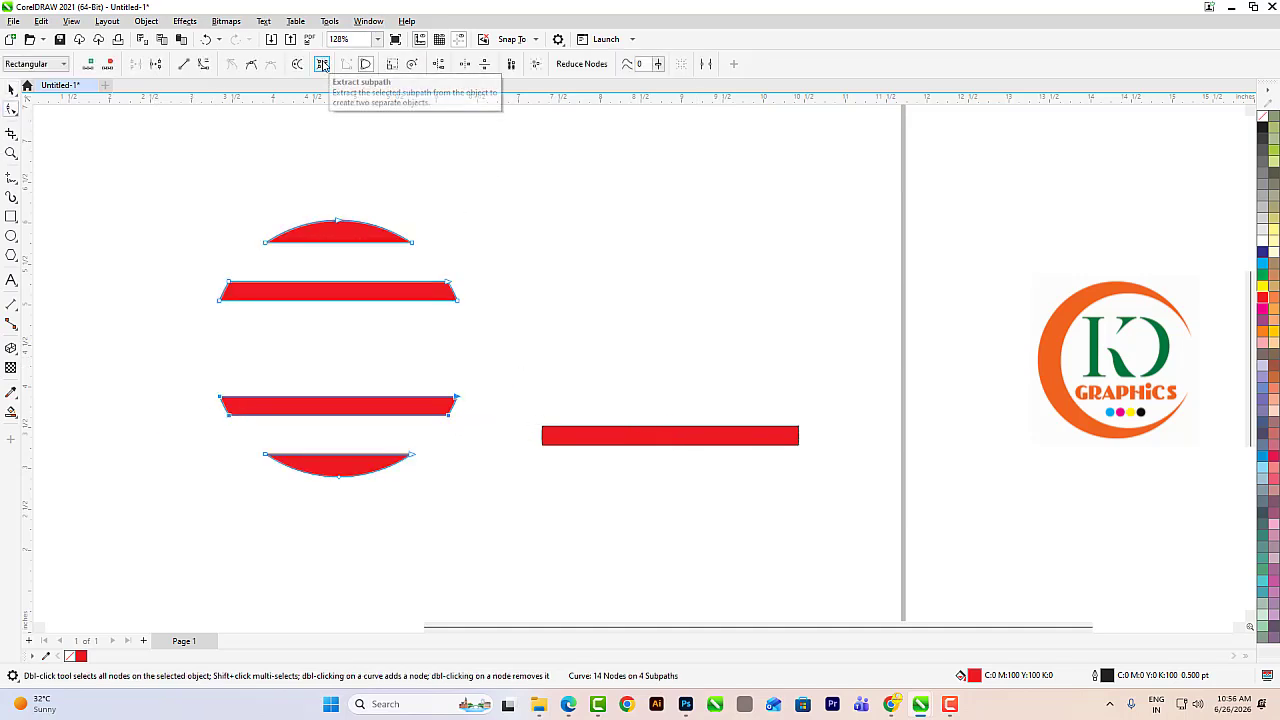
left_click(322, 64)
left_click(12, 92)
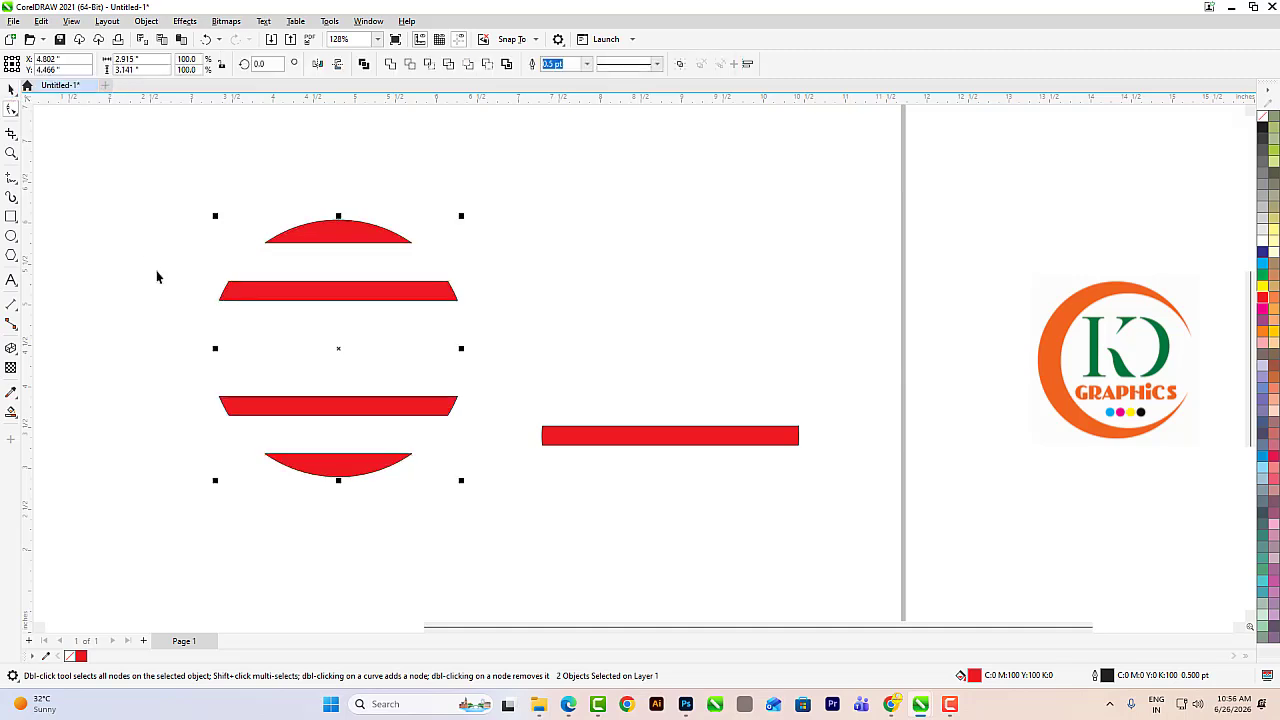
Step: Move the extracted trapezoid strip to just above the first extracted strip and nudge the remaining slices upward
left_click(156, 270)
left_click_drag(406, 404, 736, 417)
mouse_move(350, 293)
left_mouse_down()
mouse_move(271, 257)
mouse_move(359, 278)
left_mouse_up()
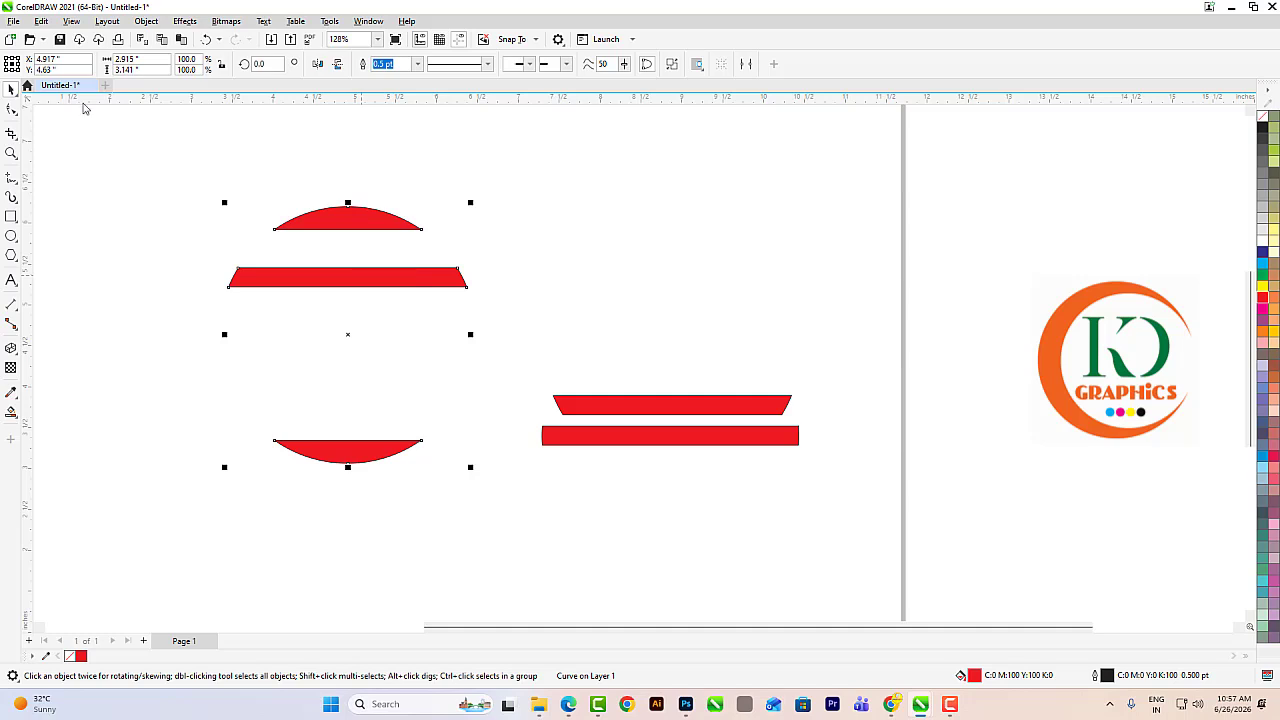
Step: Select all the red circle slices and extracted strips and delete them
left_click(11, 110)
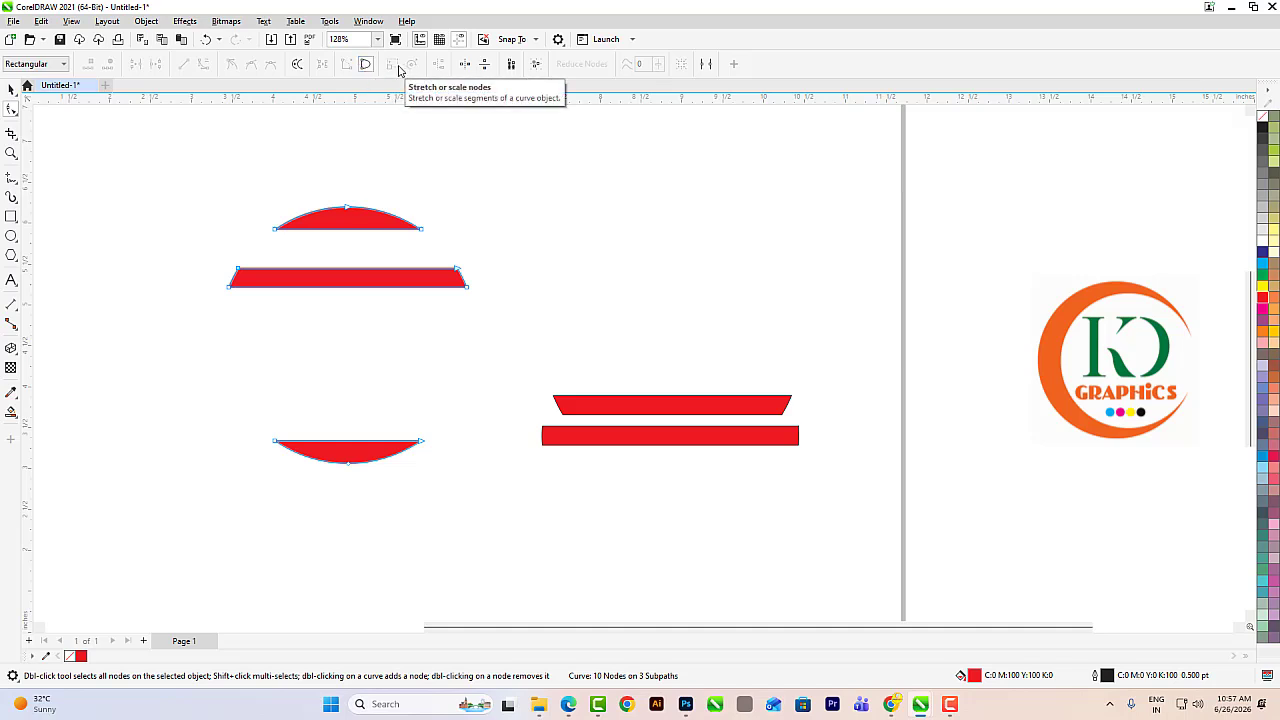
left_click(11, 90)
scroll(384, 326, "down", 1)
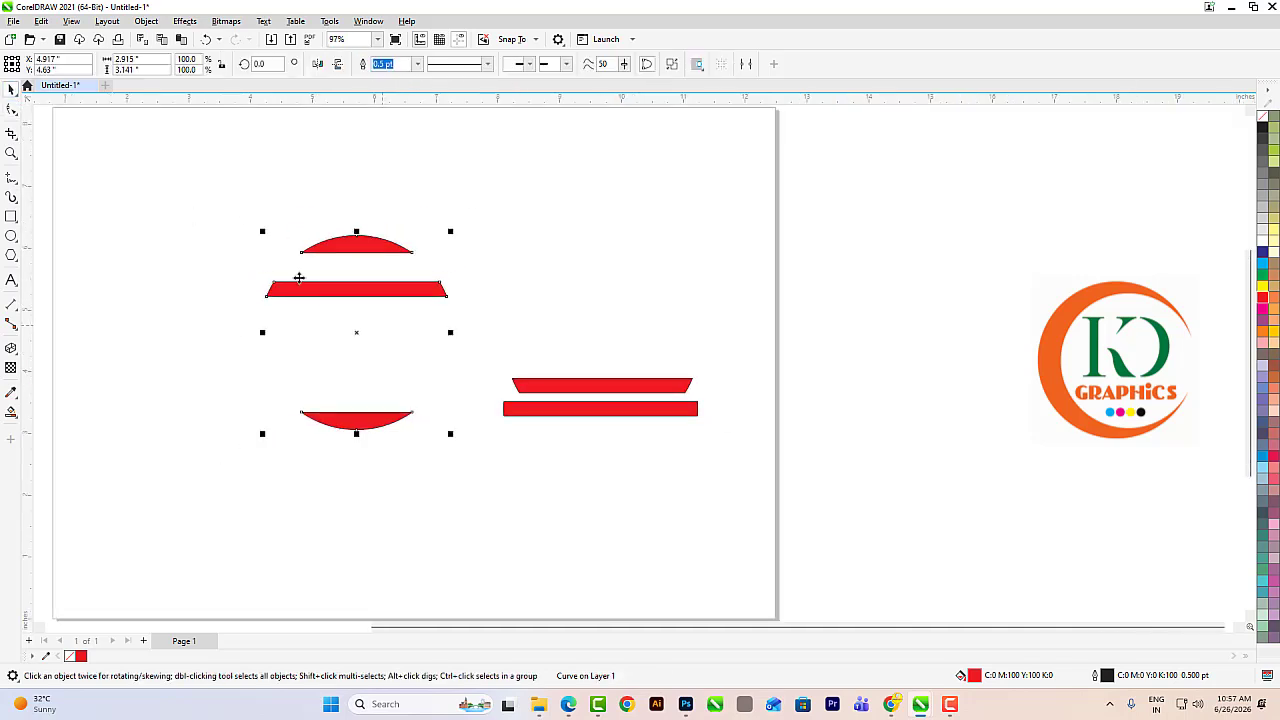
left_click_drag(167, 203, 729, 529)
key("Delete")
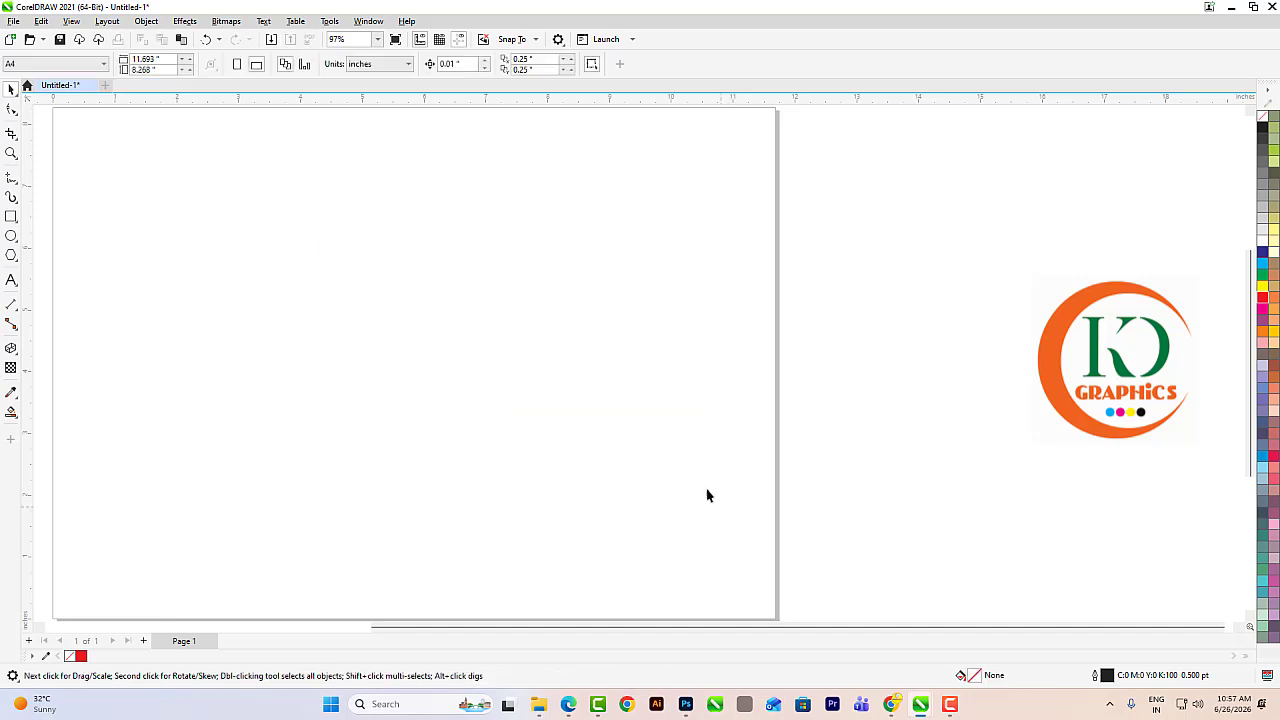
Step: Draw a rectangle about 4.57 by 3.66 inches near the page center and convert it to curves
left_click(12, 217)
left_click(55, 214)
left_click_drag(288, 215, 573, 443)
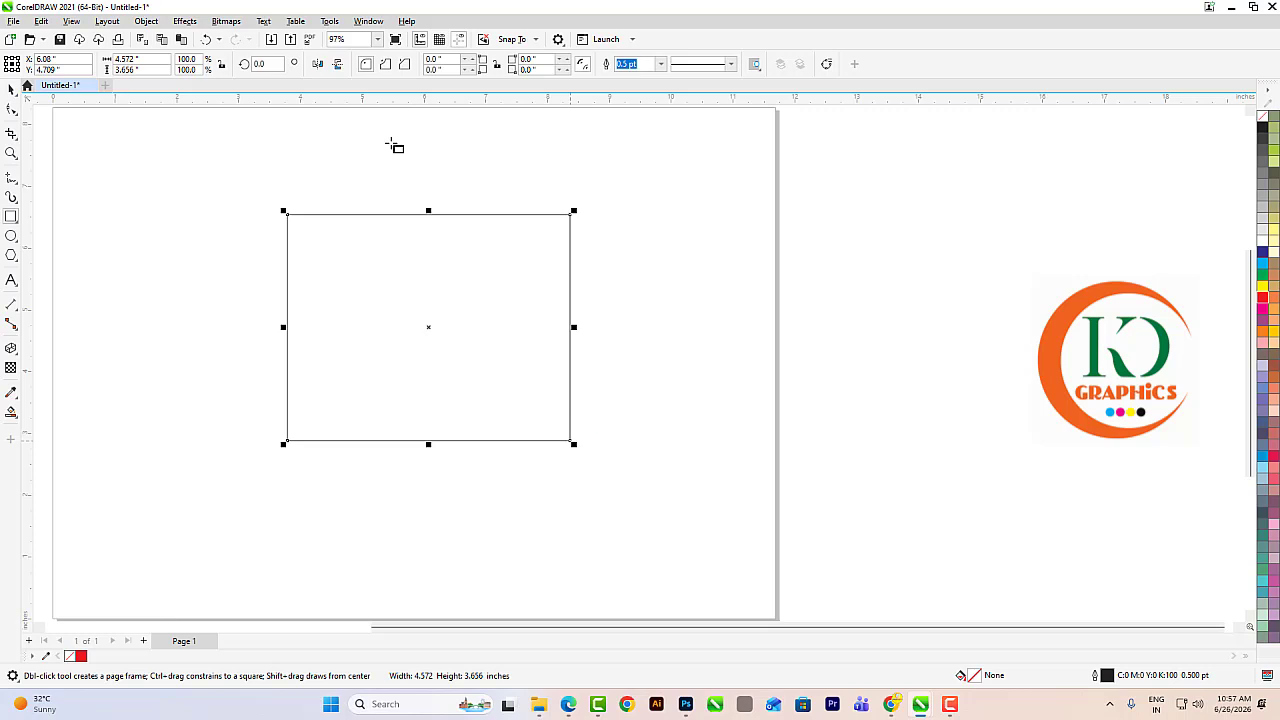
left_click(11, 90)
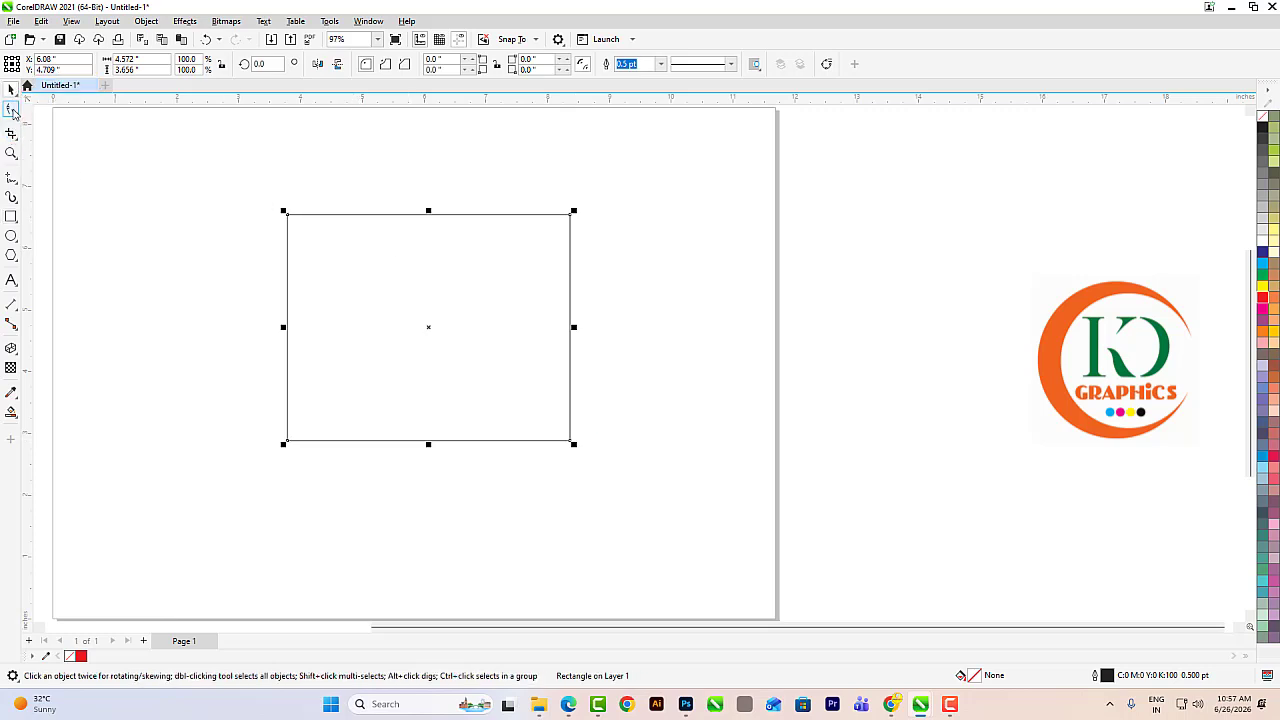
left_click(12, 111)
left_click(828, 64)
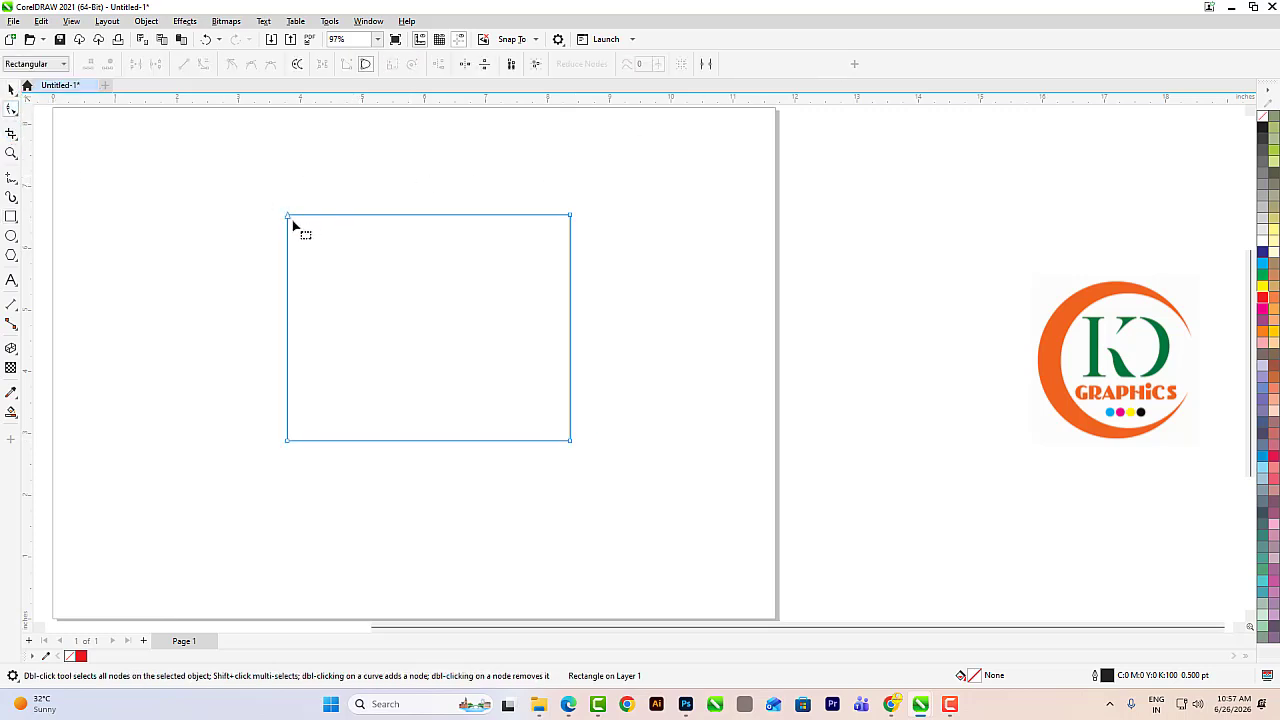
Step: Try stretching the rectangle's two upper nodes and shifting them about 0.36 inches to the right, undoing each change
left_click_drag(223, 191, 663, 277)
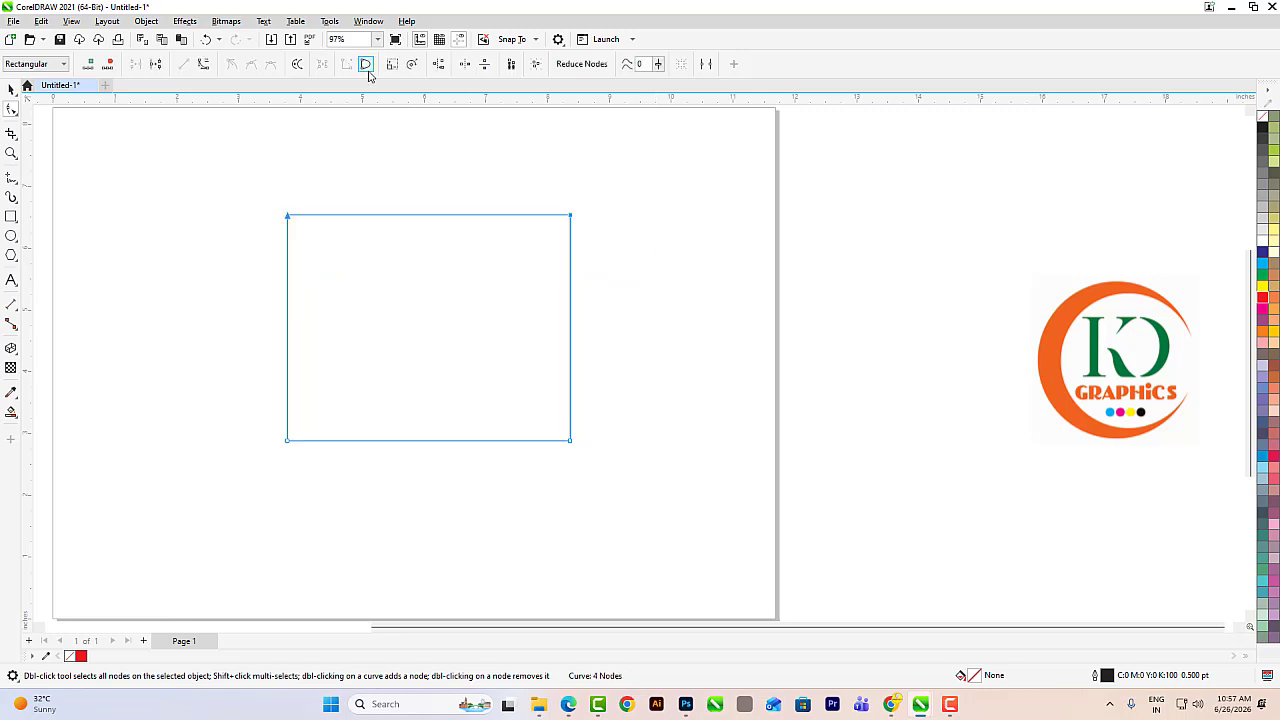
left_click(391, 66)
left_click_drag(577, 327, 724, 418)
key("ctrl+z")
mouse_move(288, 218)
left_mouse_down()
mouse_move(266, 213)
mouse_move(309, 216)
left_mouse_up()
key("ctrl+z")
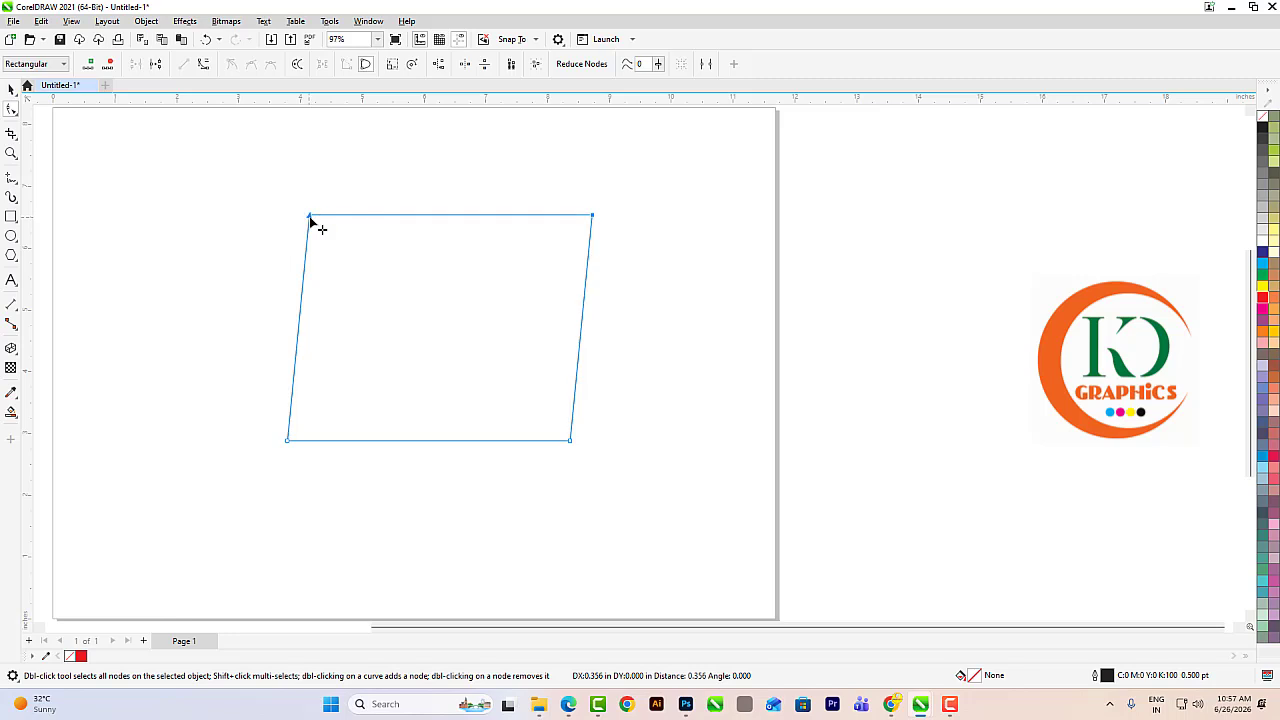
key("ctrl+z")
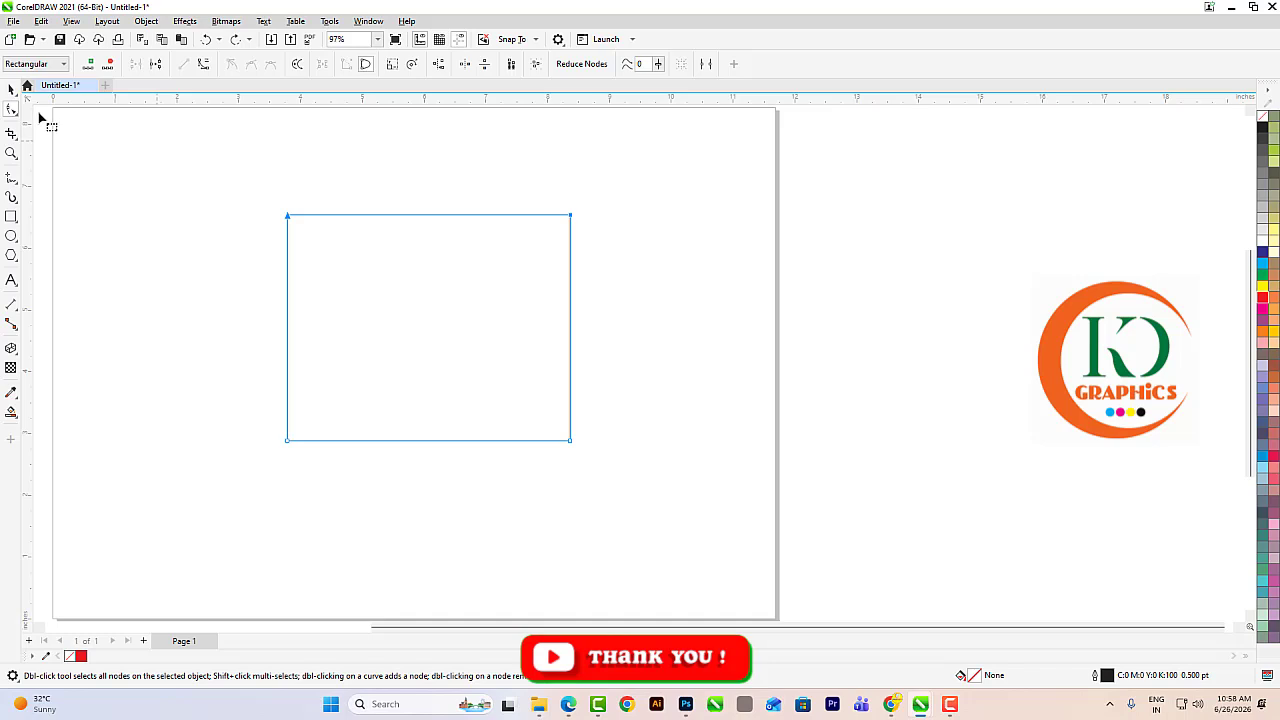
Step: Add two nodes to the rectangle's upper edge, pulling one down into a notch and the other up into a peak
double_click(417, 217)
left_click_drag(417, 217, 409, 265)
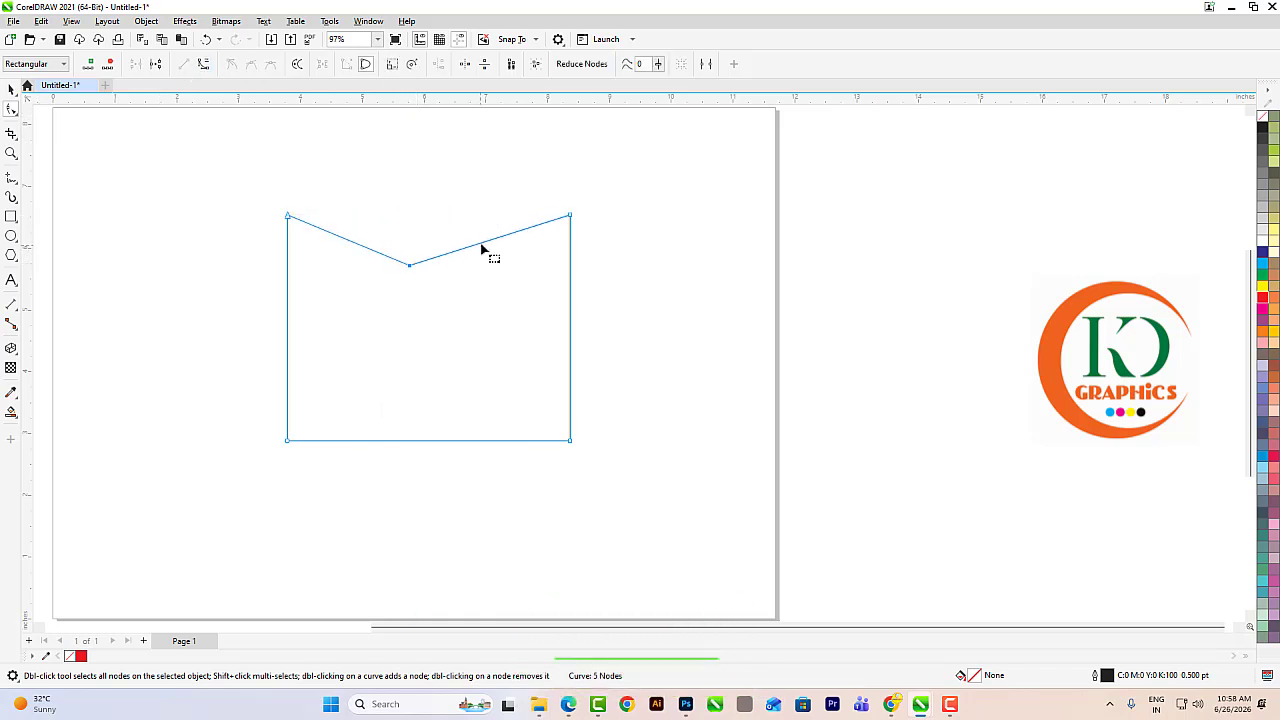
left_click_drag(485, 248, 447, 188)
left_click(12, 90)
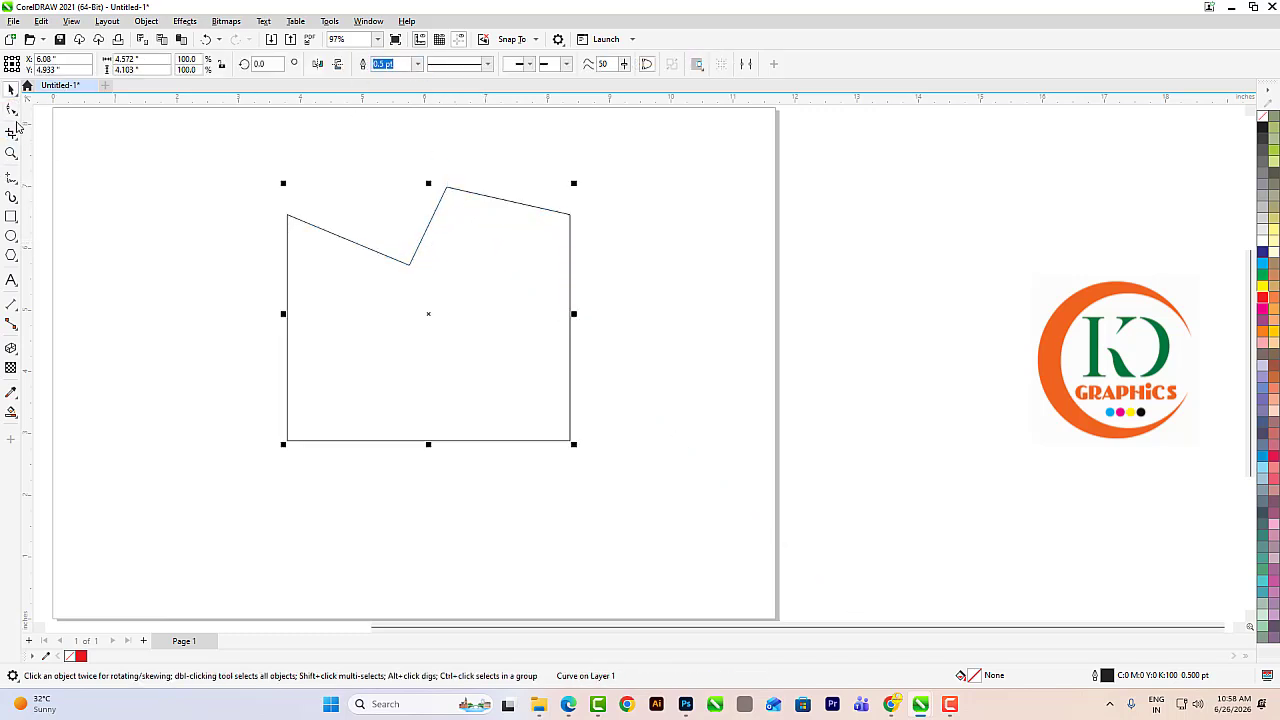
Step: Try rotating all of the shape's nodes clockwise with Rotate or skew nodes, and undo the rotation
left_click(12, 110)
left_click_drag(202, 139, 686, 502)
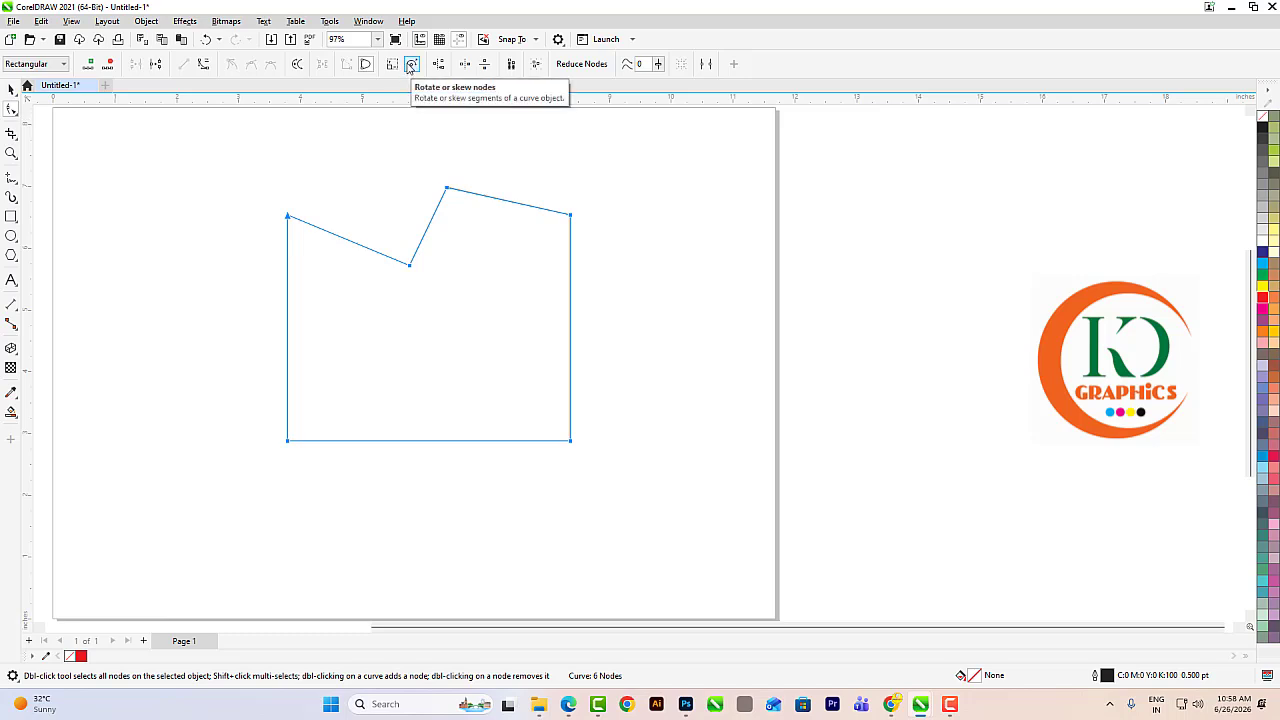
left_click(411, 65)
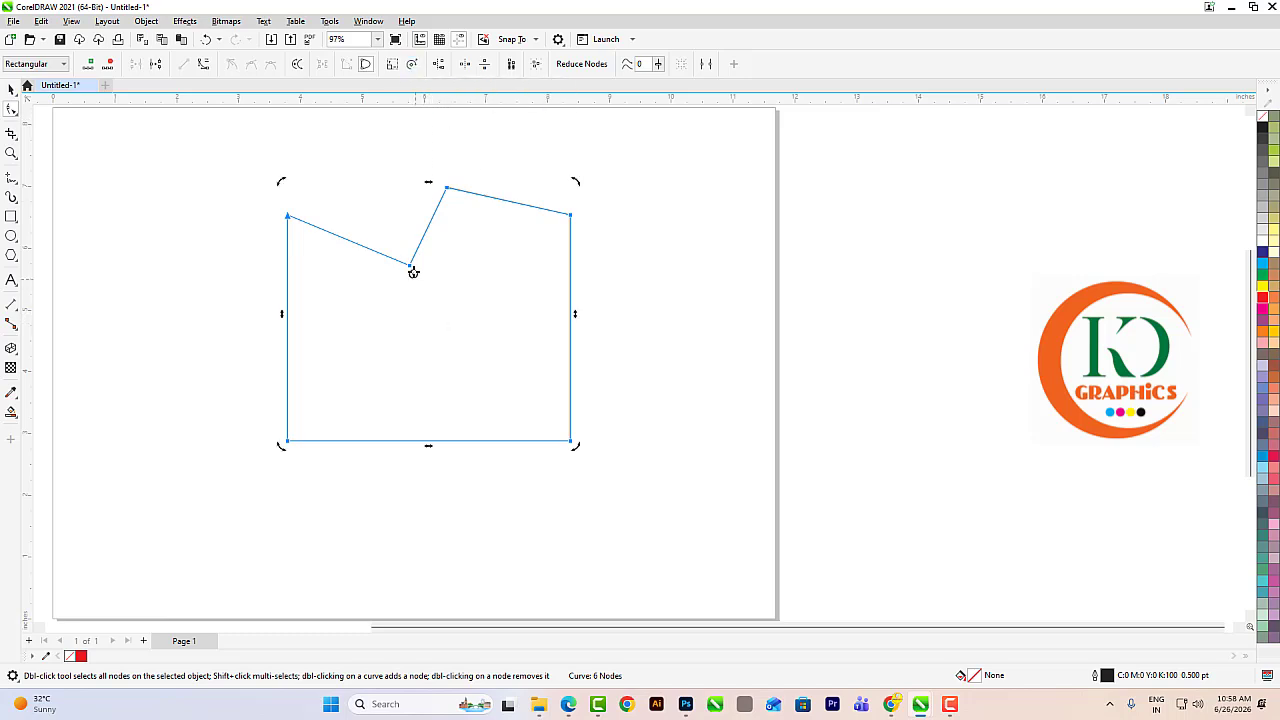
mouse_move(573, 182)
left_mouse_down()
mouse_move(594, 240)
mouse_move(457, 354)
mouse_move(534, 277)
mouse_move(466, 271)
mouse_move(443, 391)
mouse_move(551, 371)
left_mouse_up()
key("ctrl+z")
Step: Add two more nodes along the shape's upper edge and reposition the nodes into a zigzag of alternating valleys and peaks
left_click(9, 89)
left_click(10, 109)
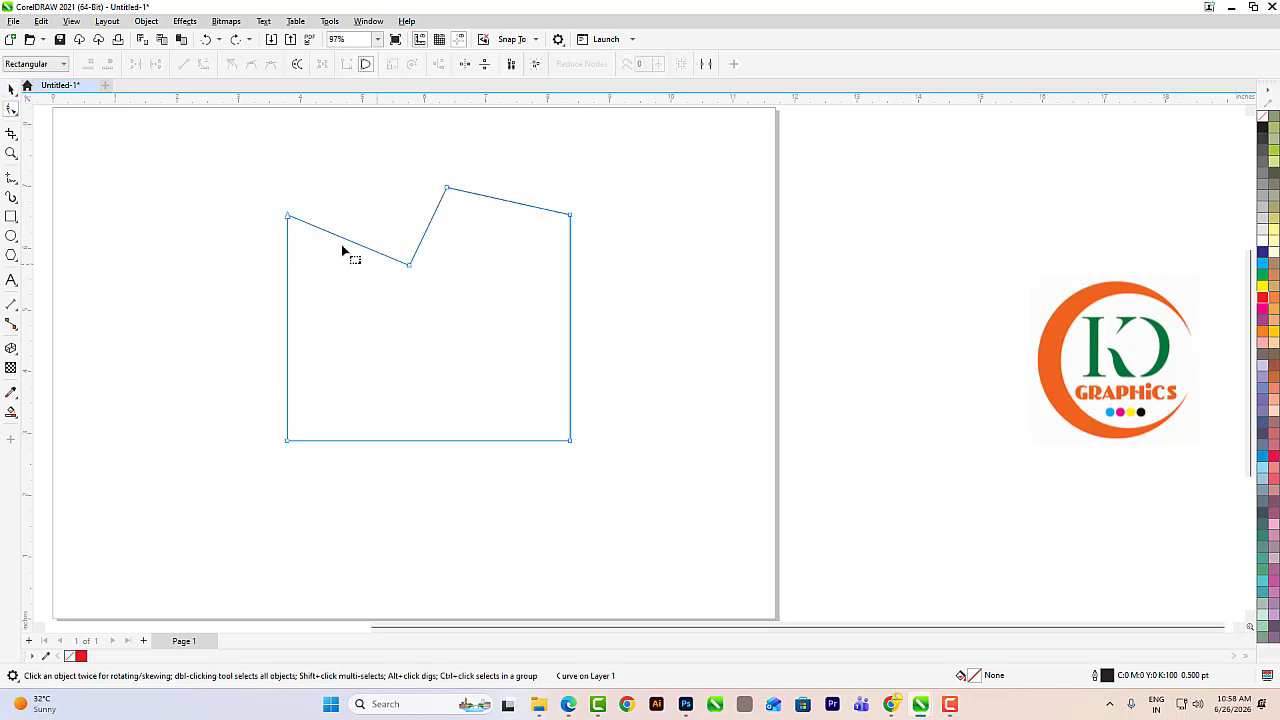
double_click(342, 249)
left_click_drag(342, 250, 488, 201)
double_click(500, 249)
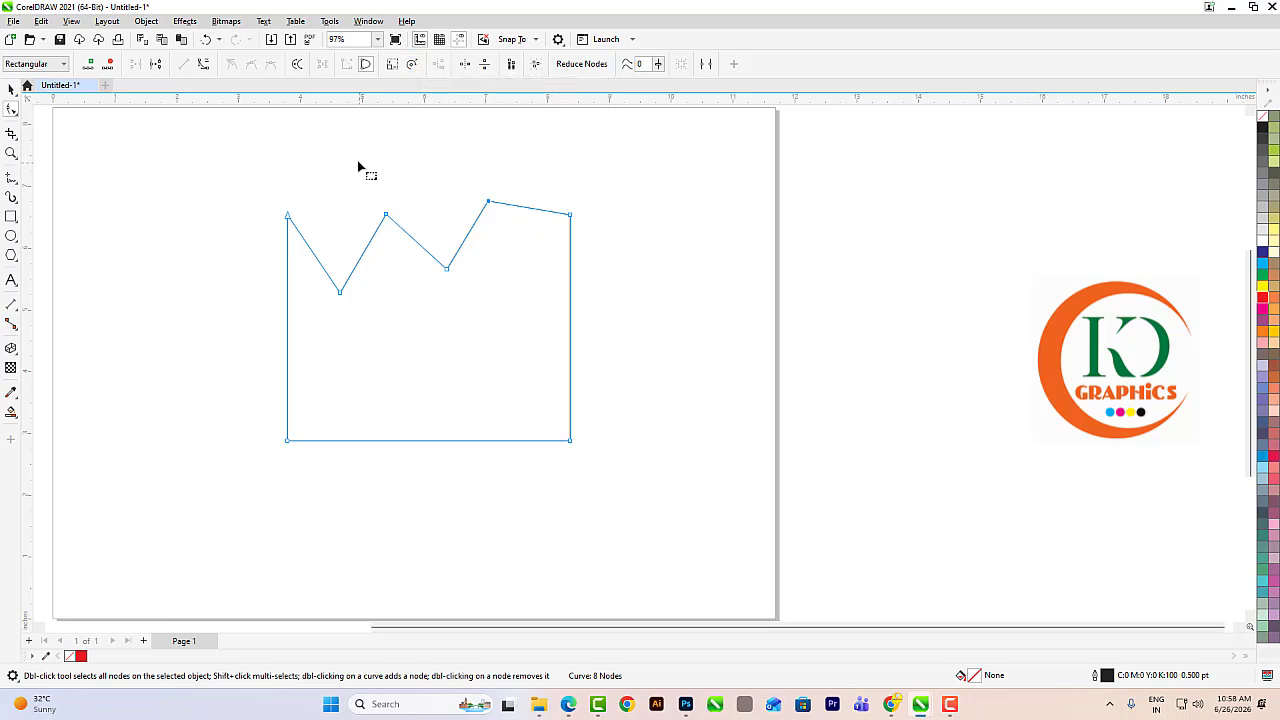
Step: Try aligning the upper zigzag nodes horizontally, leaving out the upper-right corner node, and undo the alignment
left_click_drag(251, 167, 517, 331)
left_click(438, 64)
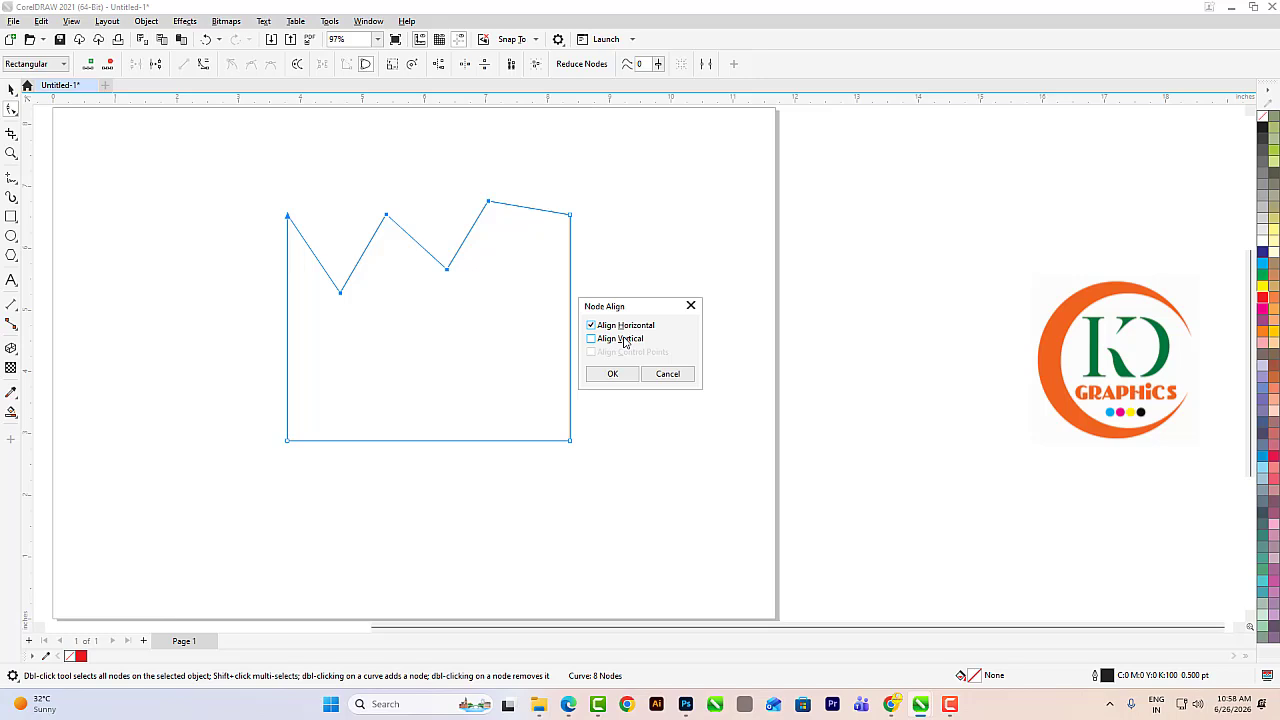
left_click(613, 375)
scroll(375, 198, "up", 2)
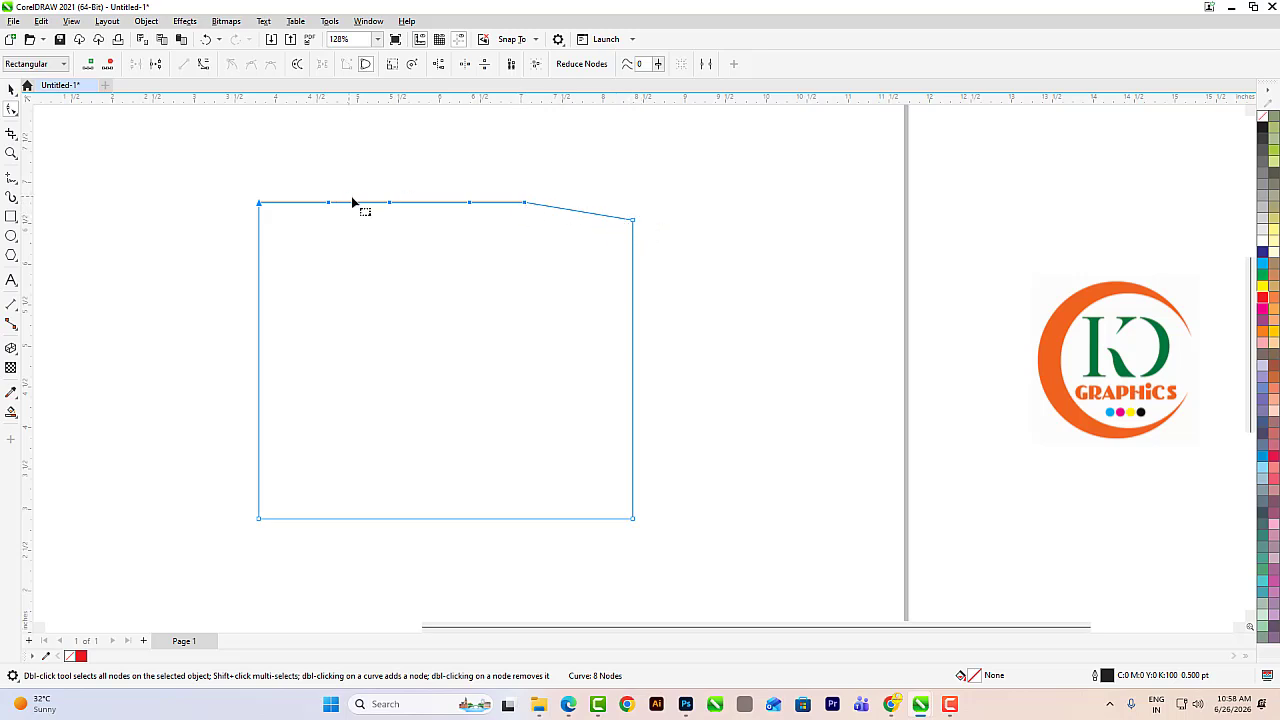
key("ctrl+z")
Step: Try aligning all six upper nodes horizontally, including the upper-right corner node, and undo the alignment
left_click_drag(189, 177, 672, 345)
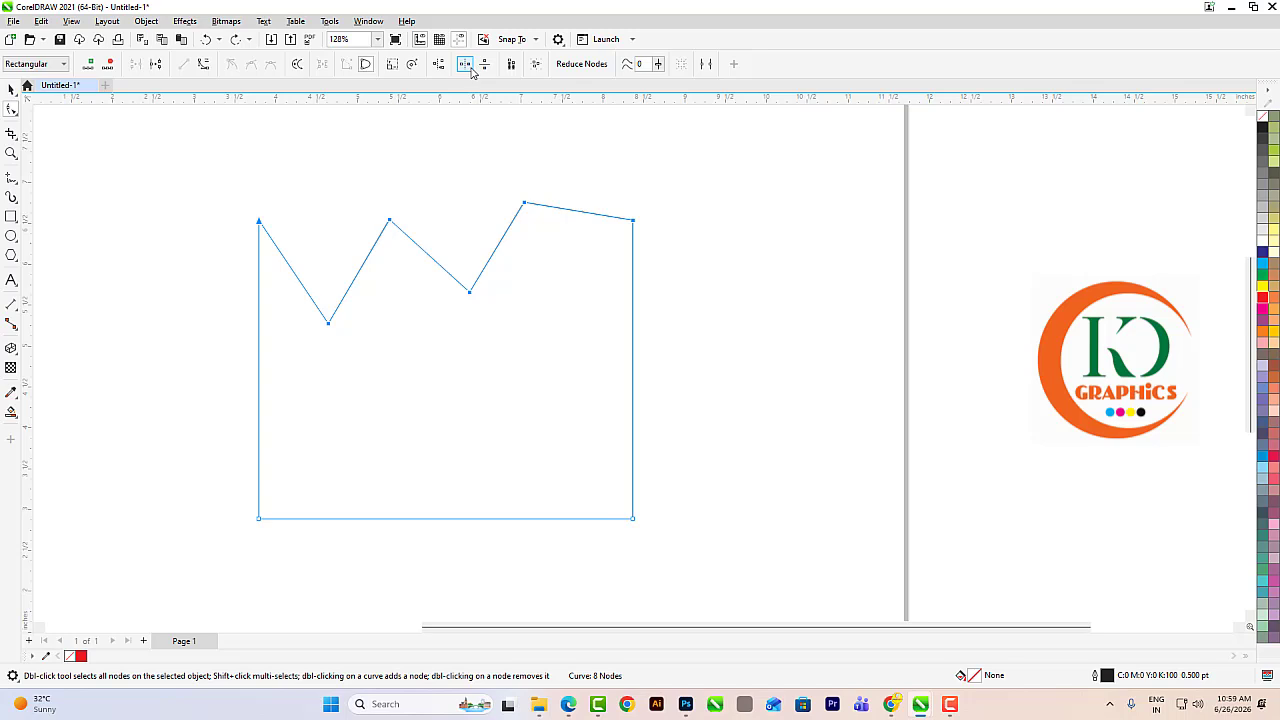
left_click(438, 64)
left_click(612, 374)
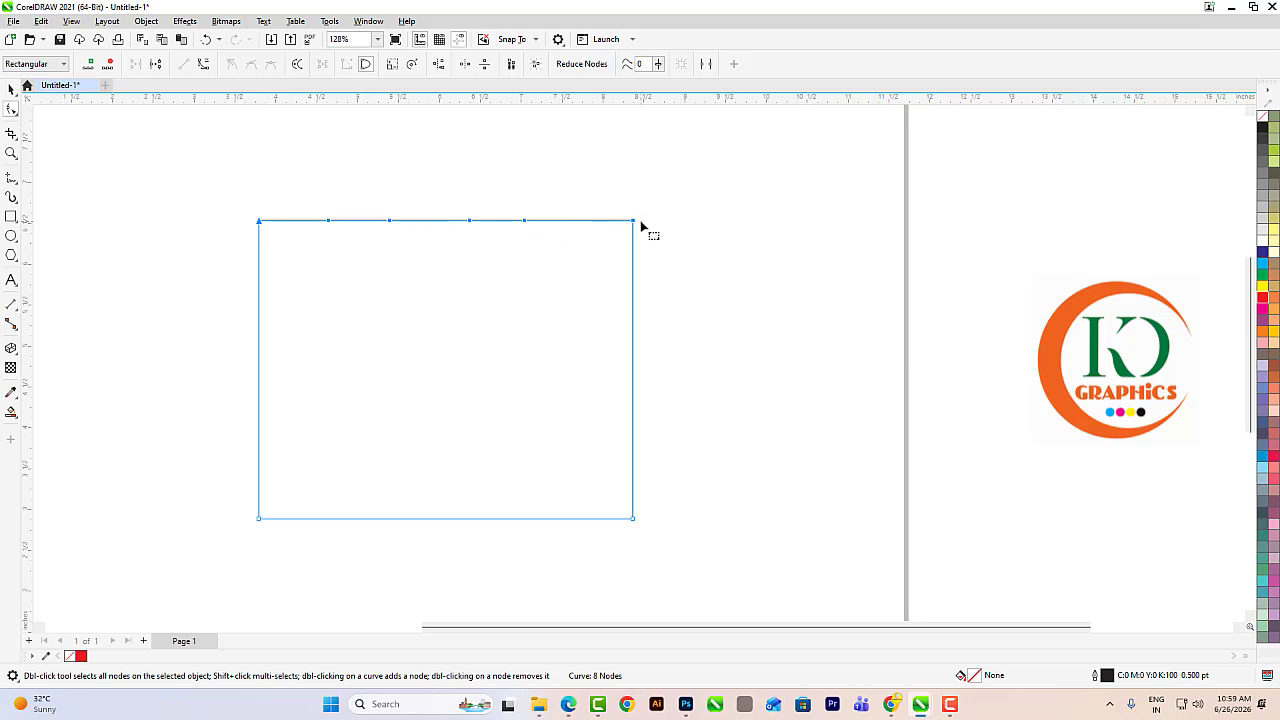
key("ctrl+z")
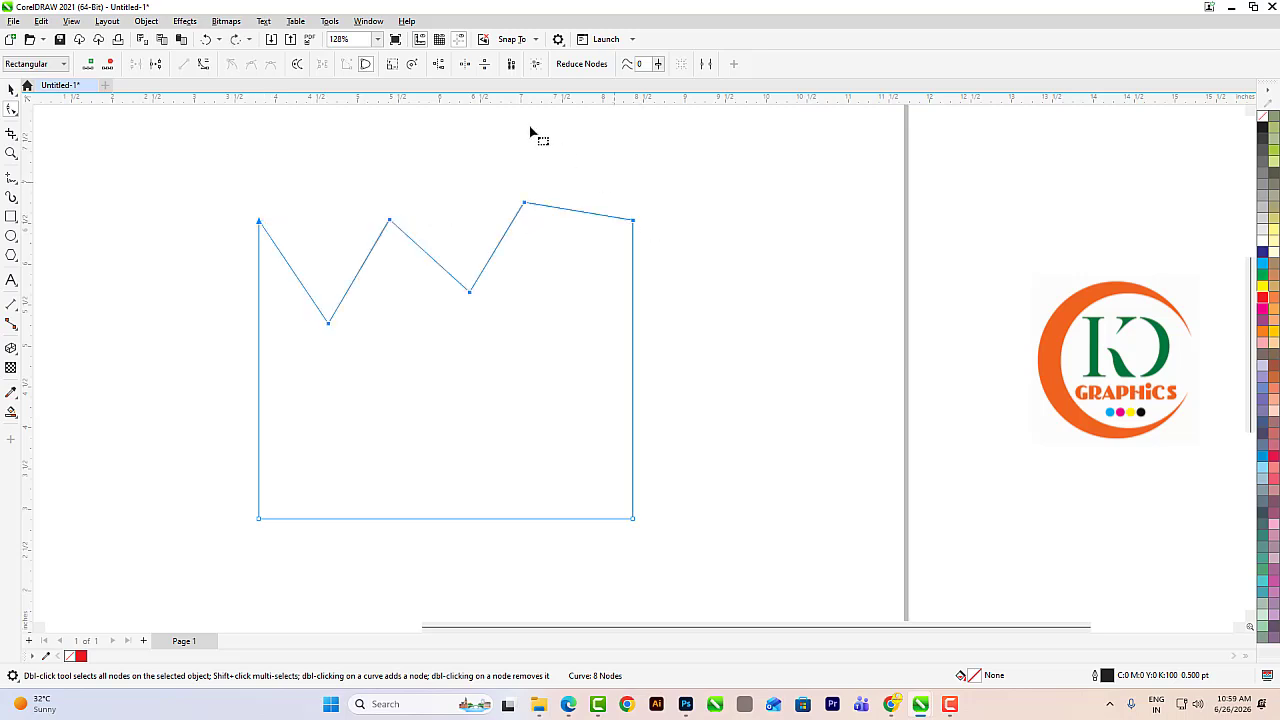
Step: Try aligning the six upper nodes vertically with Node Align, and undo the alignment
left_click(438, 64)
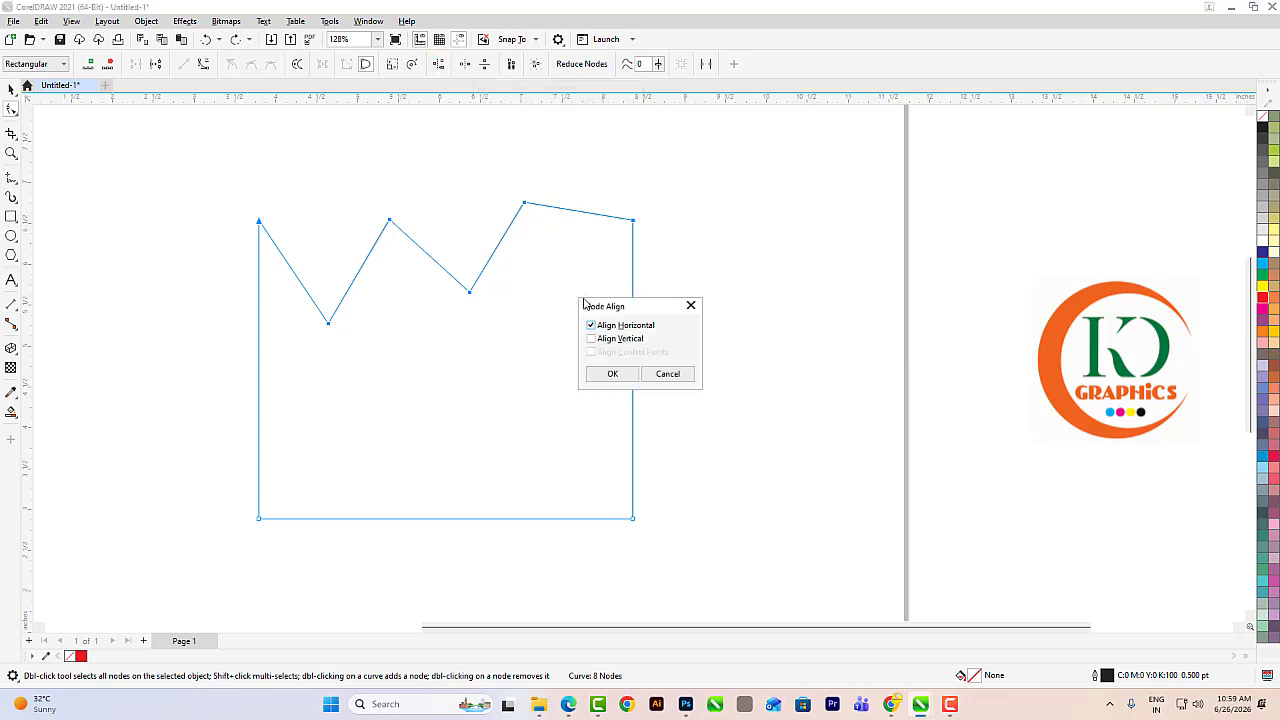
left_click(607, 340)
left_click(610, 372)
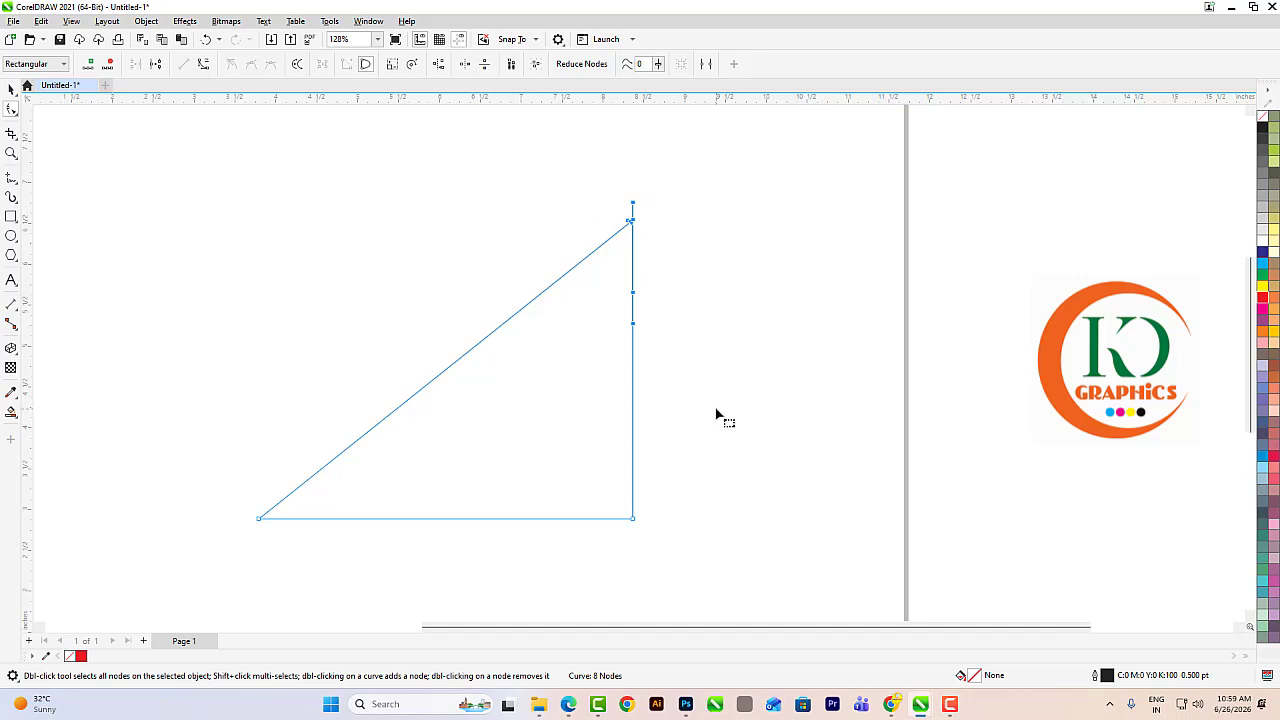
key("ctrl+z")
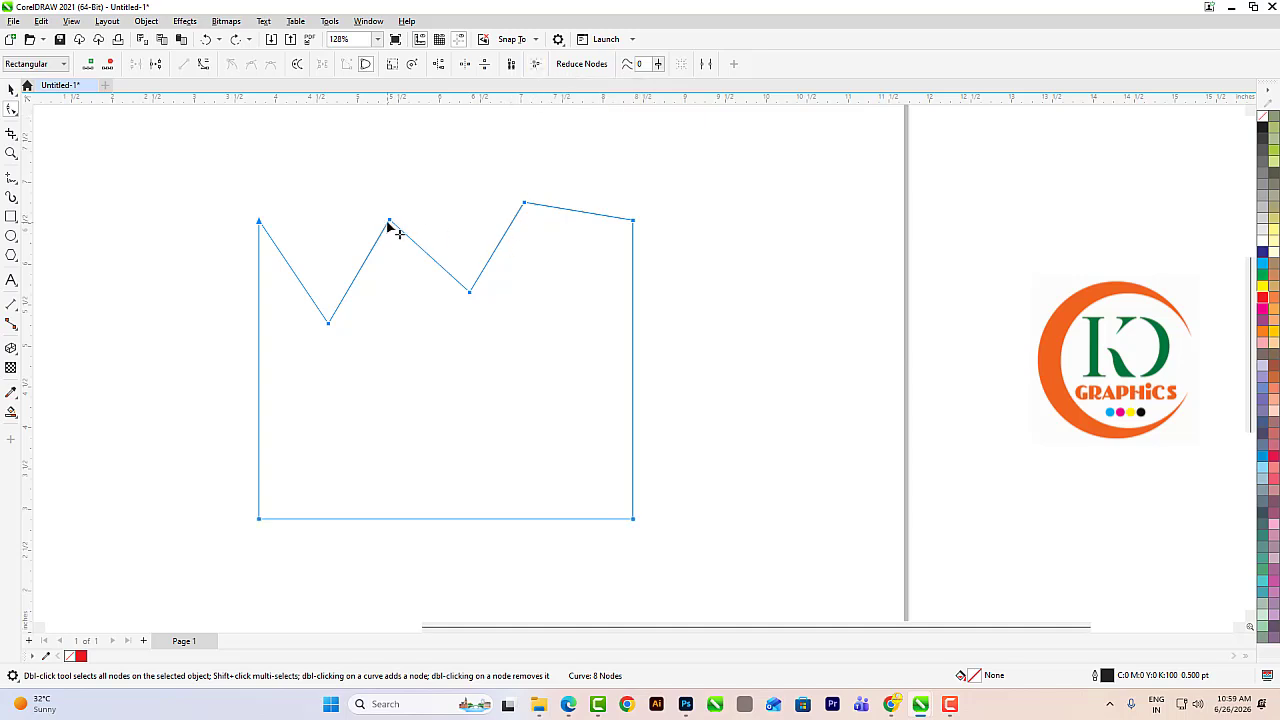
Step: Shift all of the zigzag shape's nodes slightly down and left, and raise the tallest peak node
mouse_move(389, 222)
left_mouse_down()
mouse_move(391, 203)
mouse_move(380, 289)
mouse_move(337, 254)
mouse_move(414, 254)
mouse_move(423, 209)
mouse_move(434, 246)
mouse_move(380, 237)
left_mouse_up()
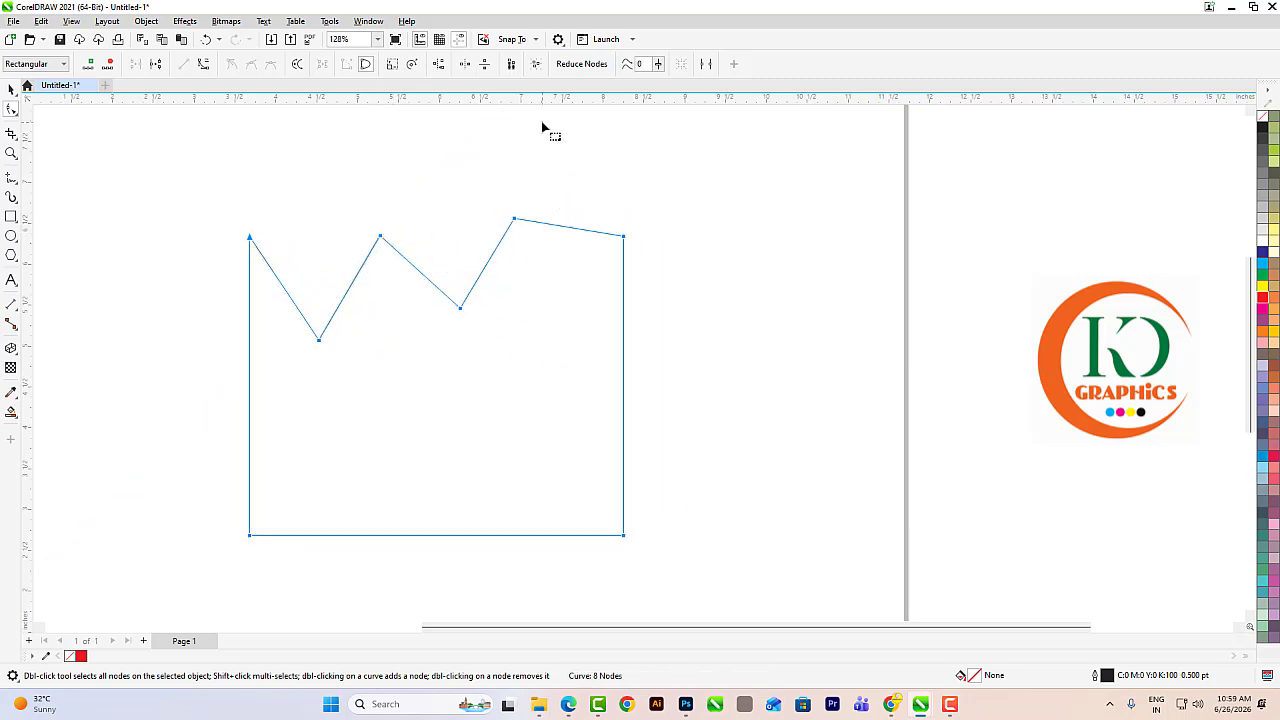
left_click(511, 64)
left_click_drag(554, 191, 494, 262)
mouse_move(514, 218)
left_mouse_down()
mouse_move(504, 160)
mouse_move(523, 357)
mouse_move(504, 175)
mouse_move(491, 417)
mouse_move(523, 201)
left_mouse_up()
Step: Leave Elastic mode on, try moving the selected nodes down and right from the tallest peak, and undo the move
left_click(511, 64)
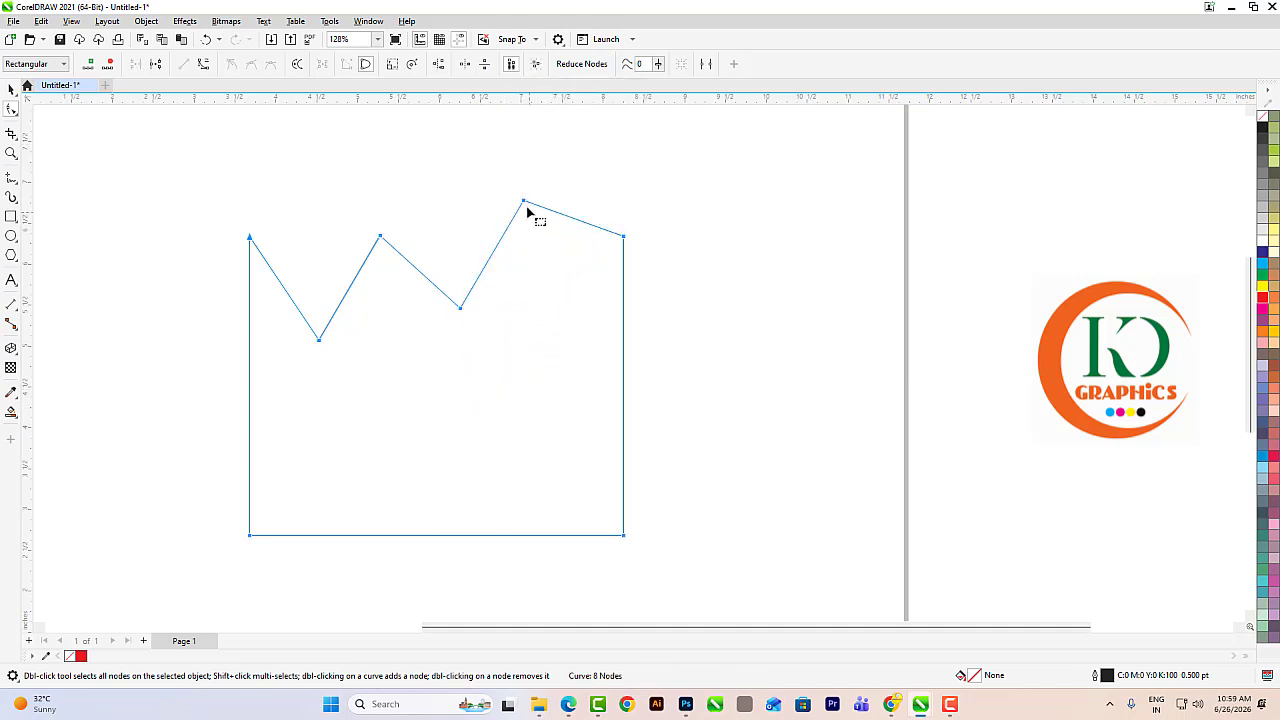
left_click_drag(525, 204, 636, 283)
key("ctrl+z")
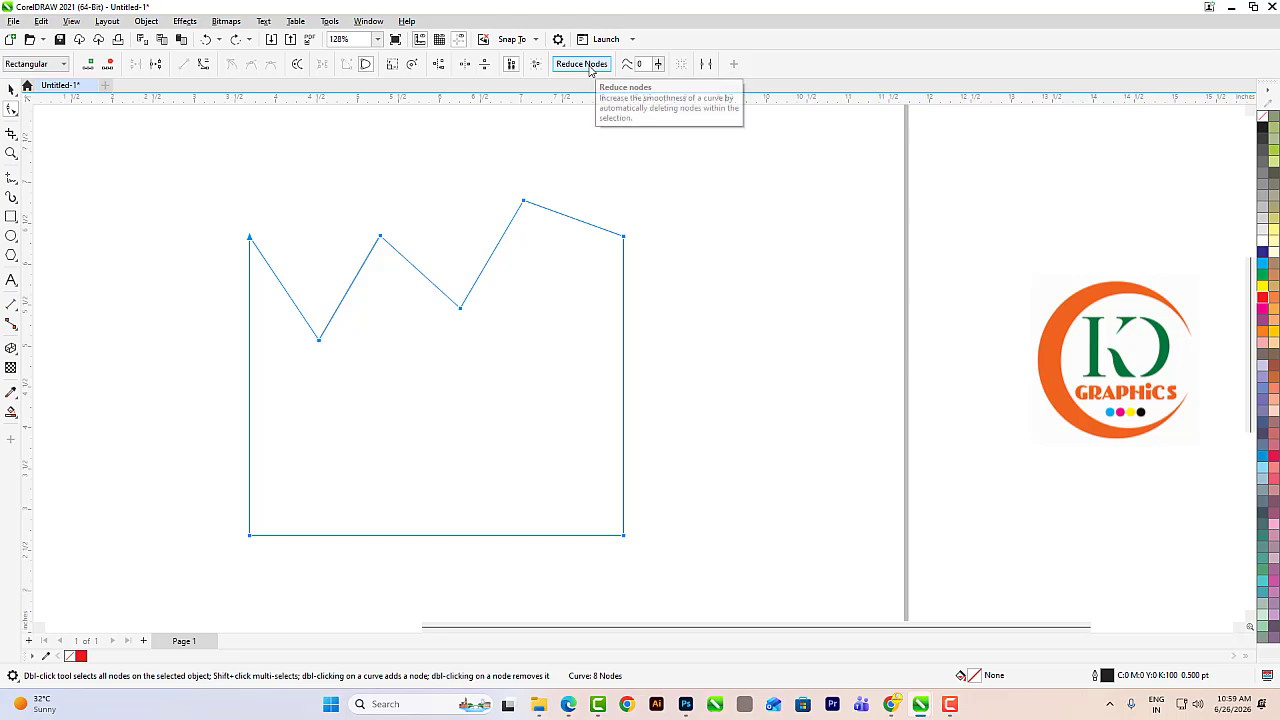
Step: Try increasing the curve smoothness with only the zigzag shape's tallest peak node selected
left_click_drag(563, 162, 500, 260)
left_click(658, 65)
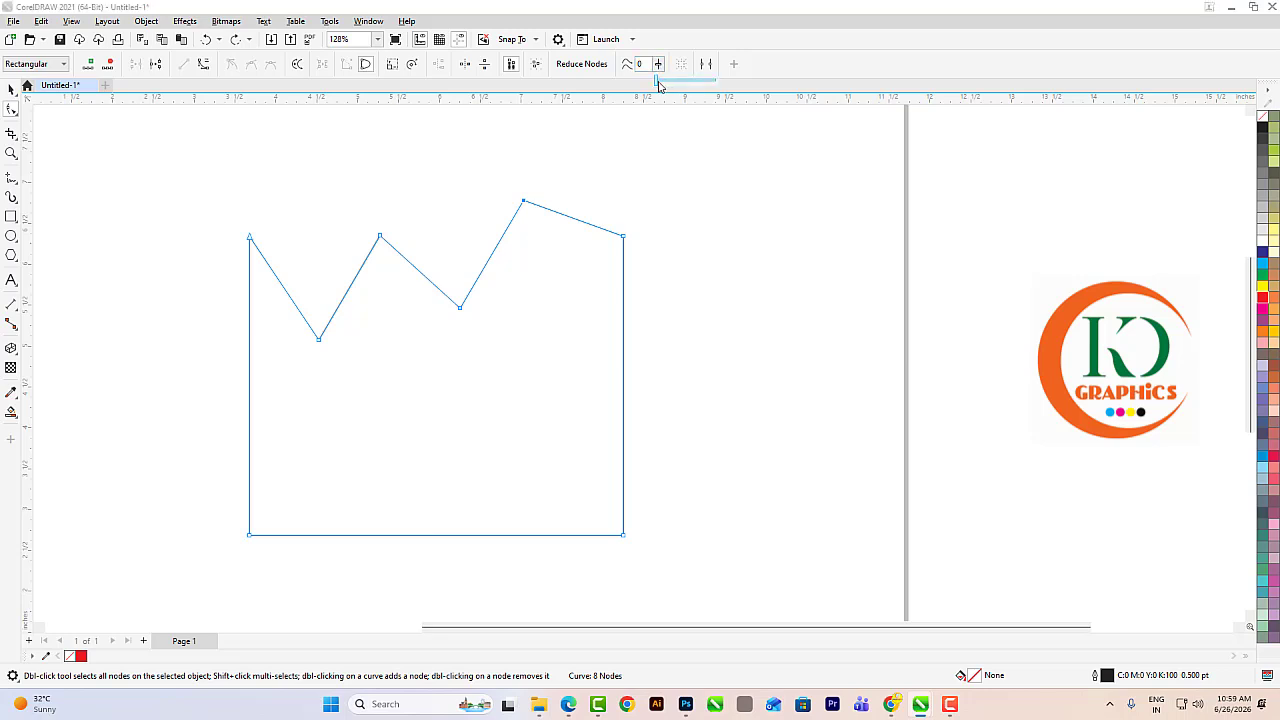
left_click_drag(656, 80, 757, 102)
scroll(533, 203, "up", 1)
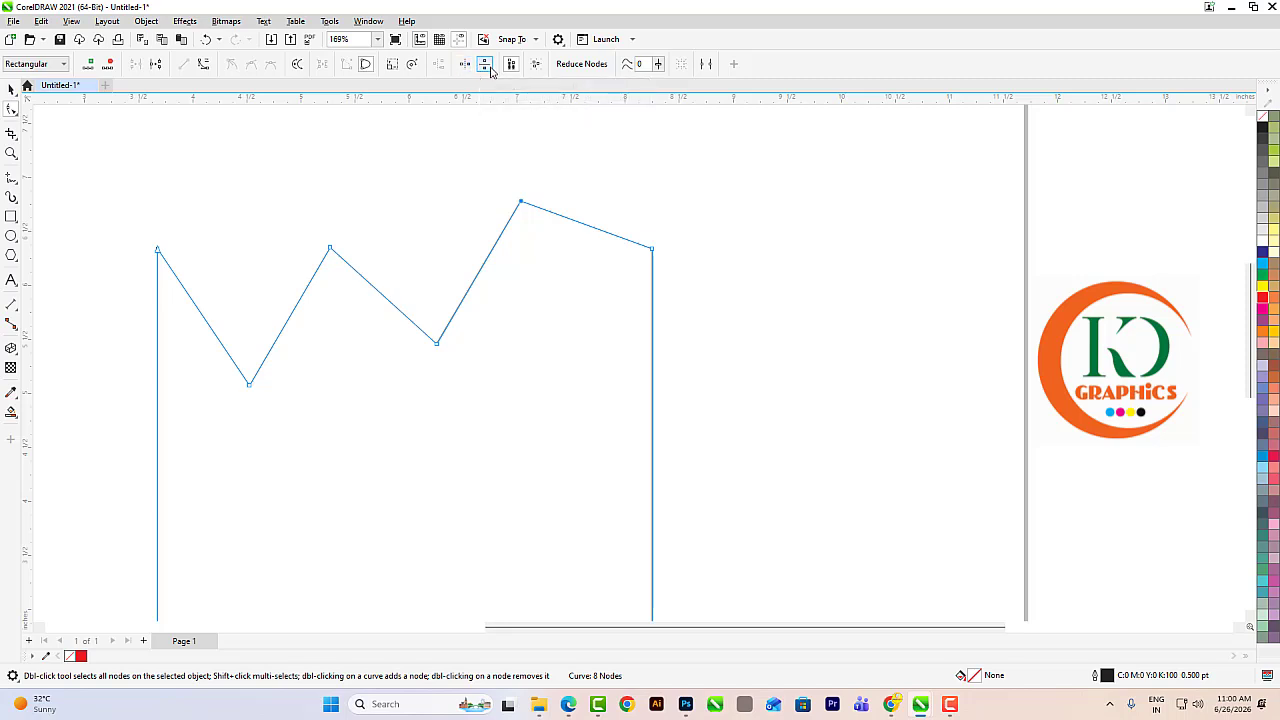
Step: Delete the whole zigzag shape from the page
left_click(11, 88)
scroll(496, 256, "down", 2)
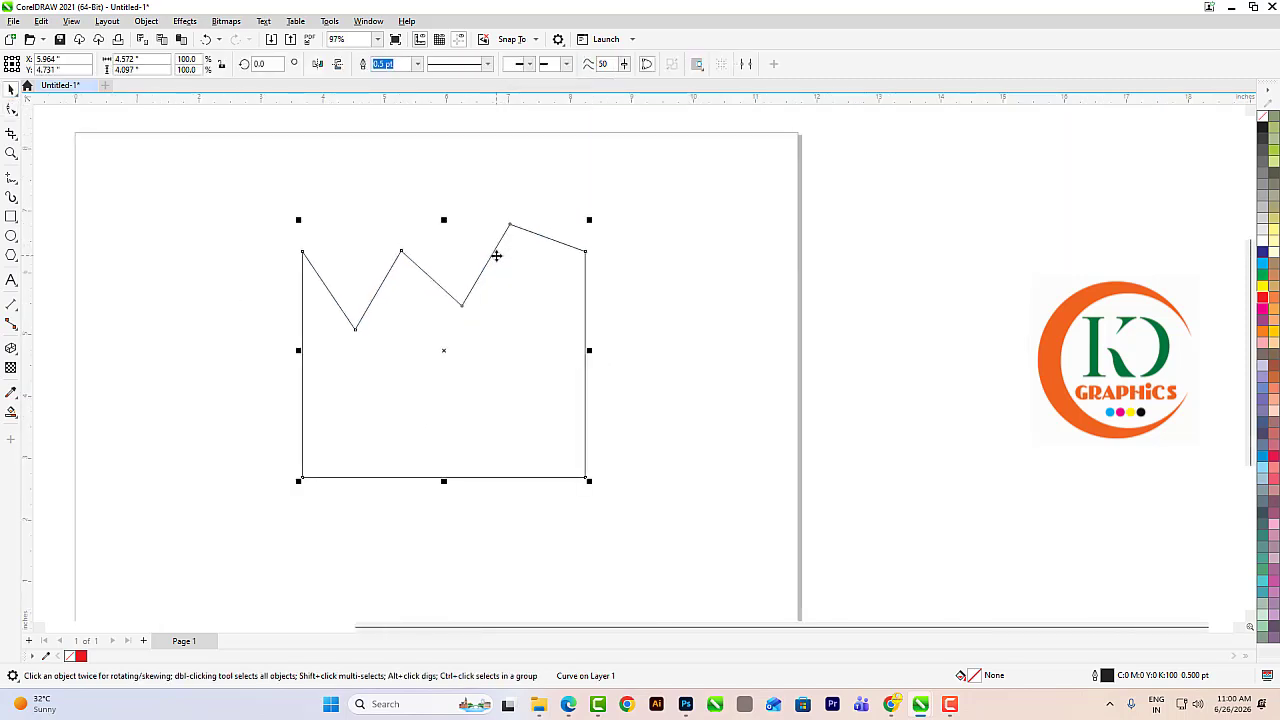
key("Delete")
Step: Draw a vertical Freehand line about 4 in tall and place a copy about 1.4 in to its right
left_click(15, 183)
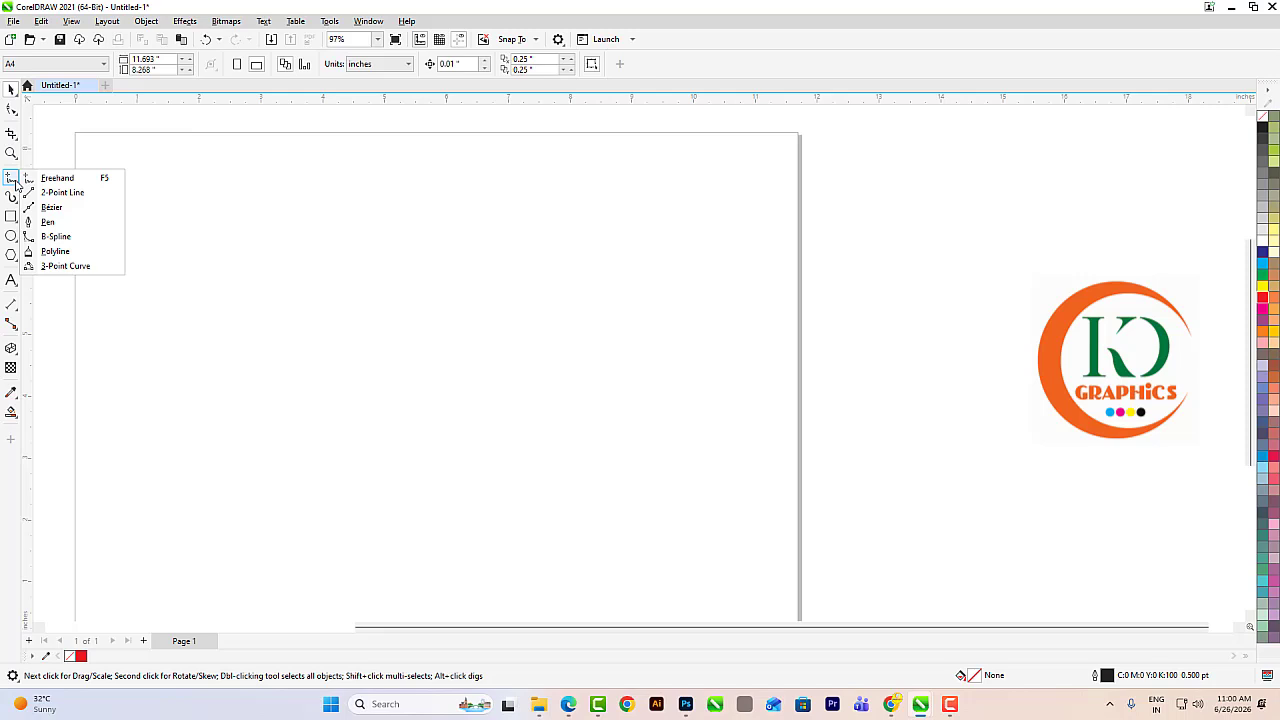
left_click(50, 176)
left_click_drag(358, 225, 378, 480)
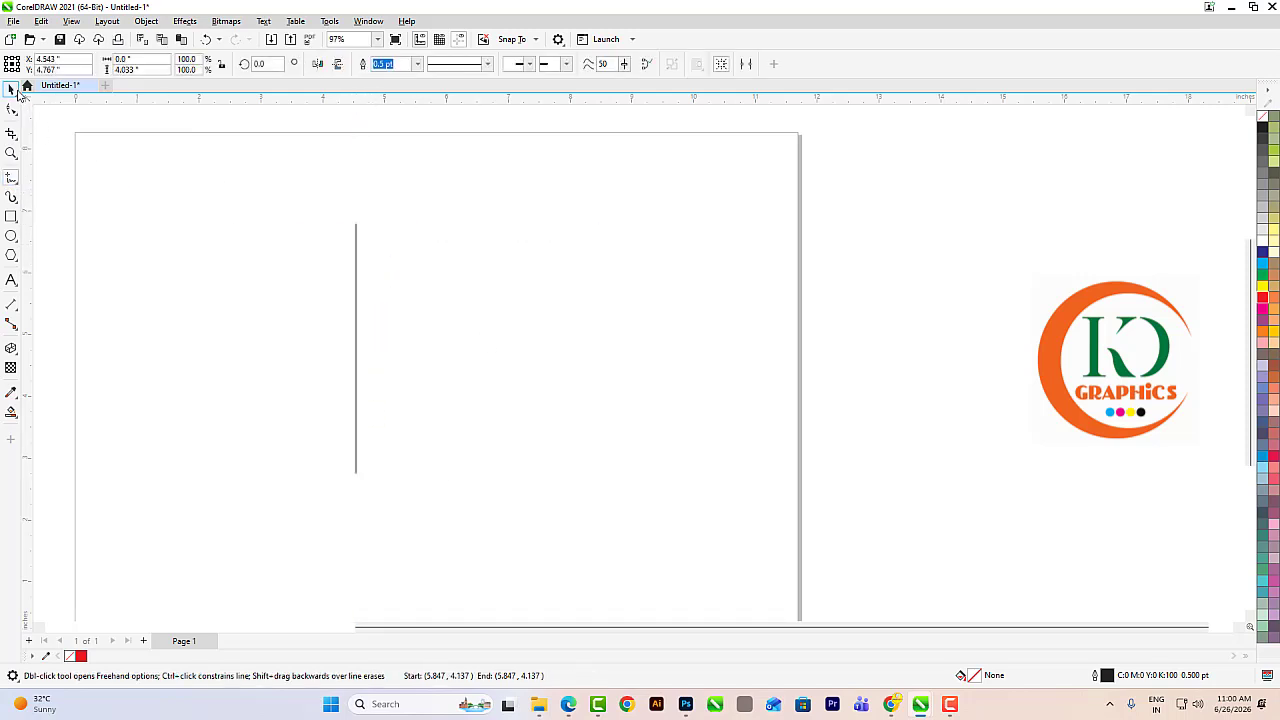
left_click(12, 90)
left_click_drag(357, 349, 444, 357)
Step: Copy the pair of vertical lines about 2.9 in to the left
left_click_drag(509, 194, 306, 485)
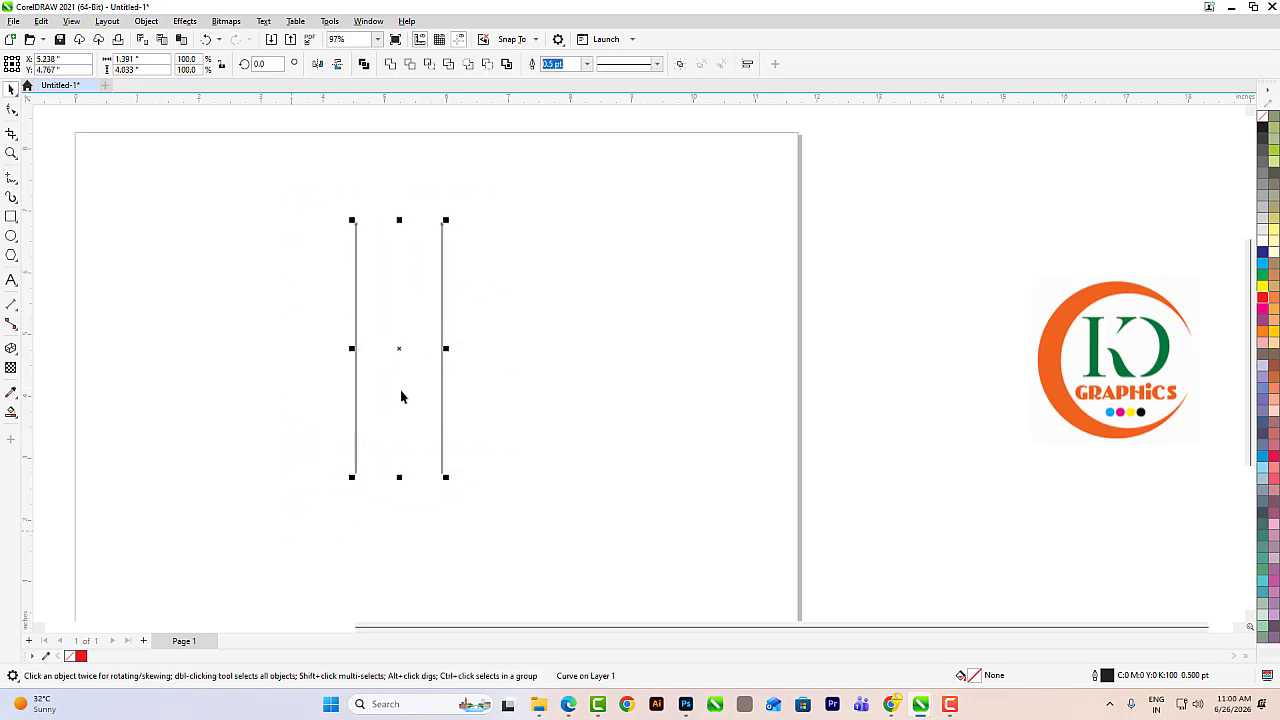
scroll(400, 397, "down", 1)
left_click_drag(401, 351, 242, 352)
Step: With Reflect nodes horizontally on, convert the left pair of lines to curves and bow them outward to about 2.5 in wide
left_click(11, 109)
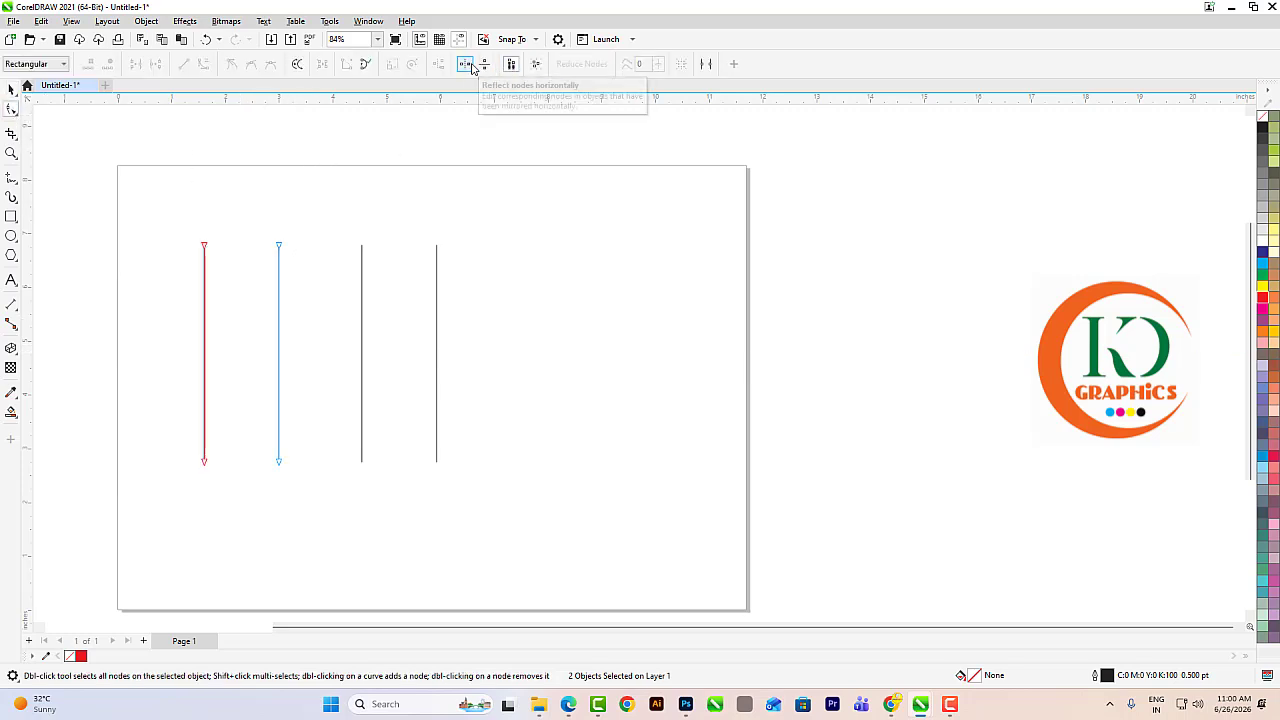
right_click(279, 350)
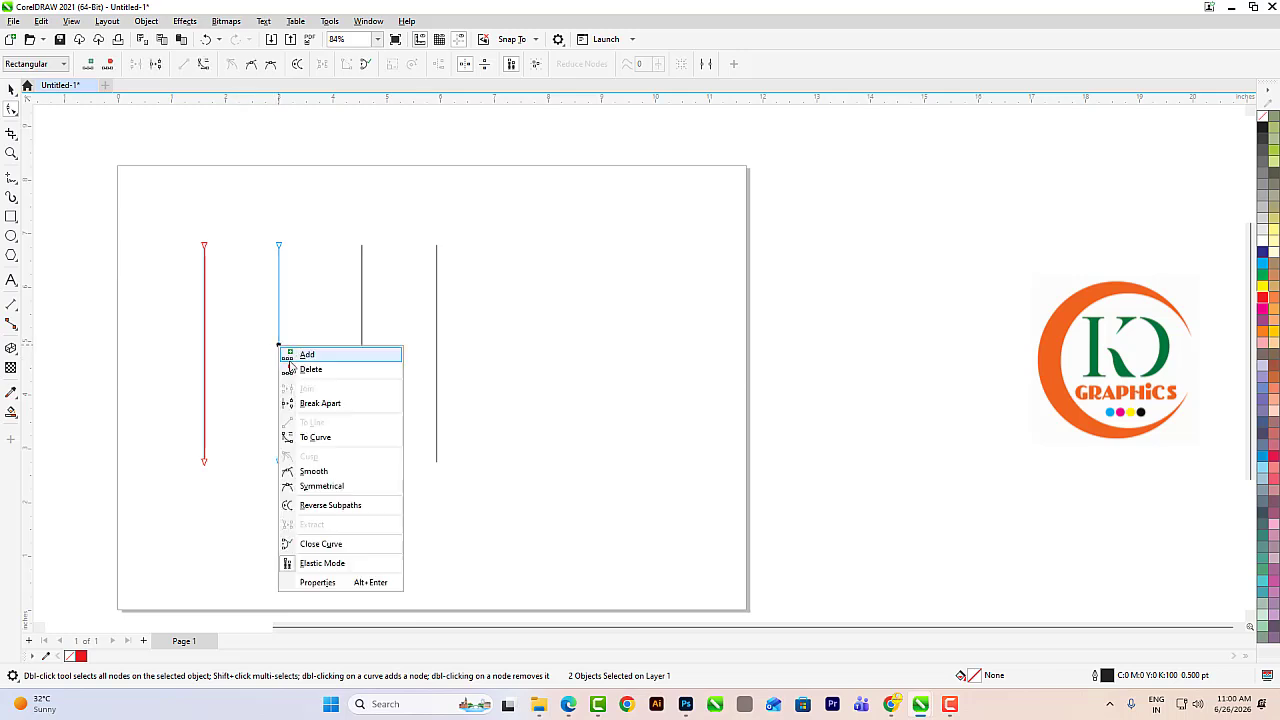
left_click(315, 437)
left_click_drag(280, 397, 370, 358)
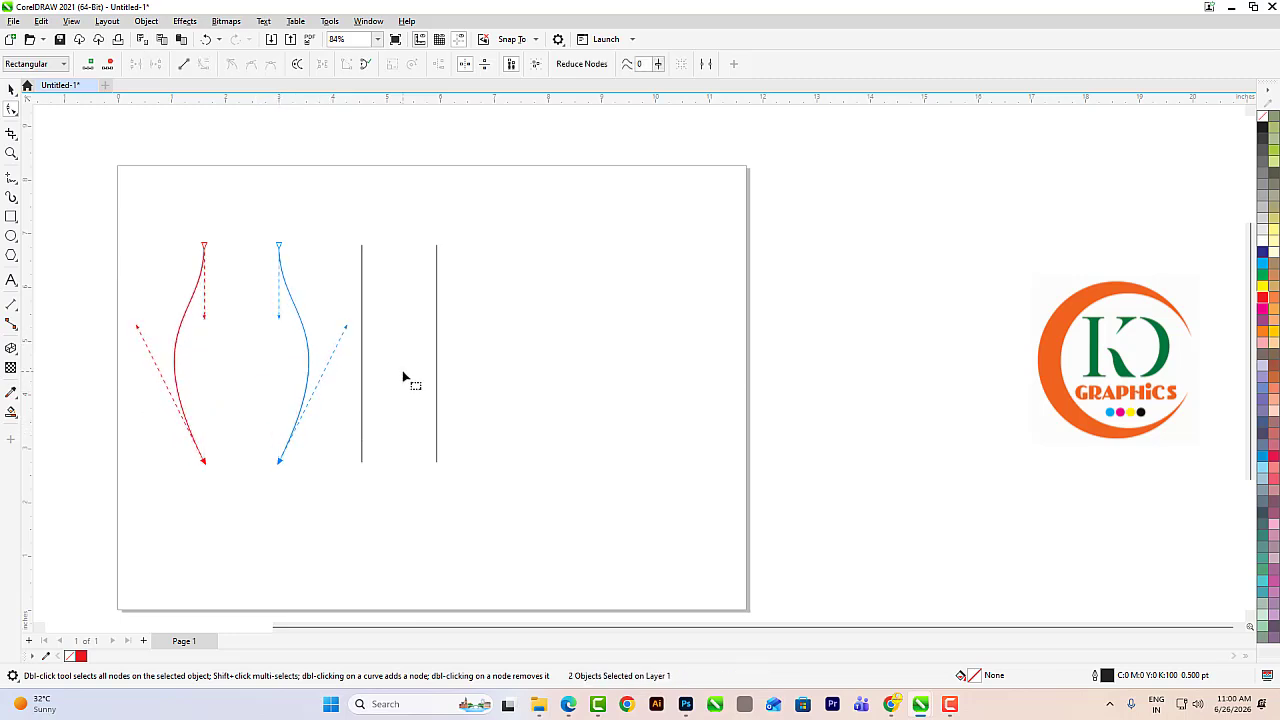
Step: Weld the two outward-bowed curves into a single curve object and make its nodes editable
left_click(11, 90)
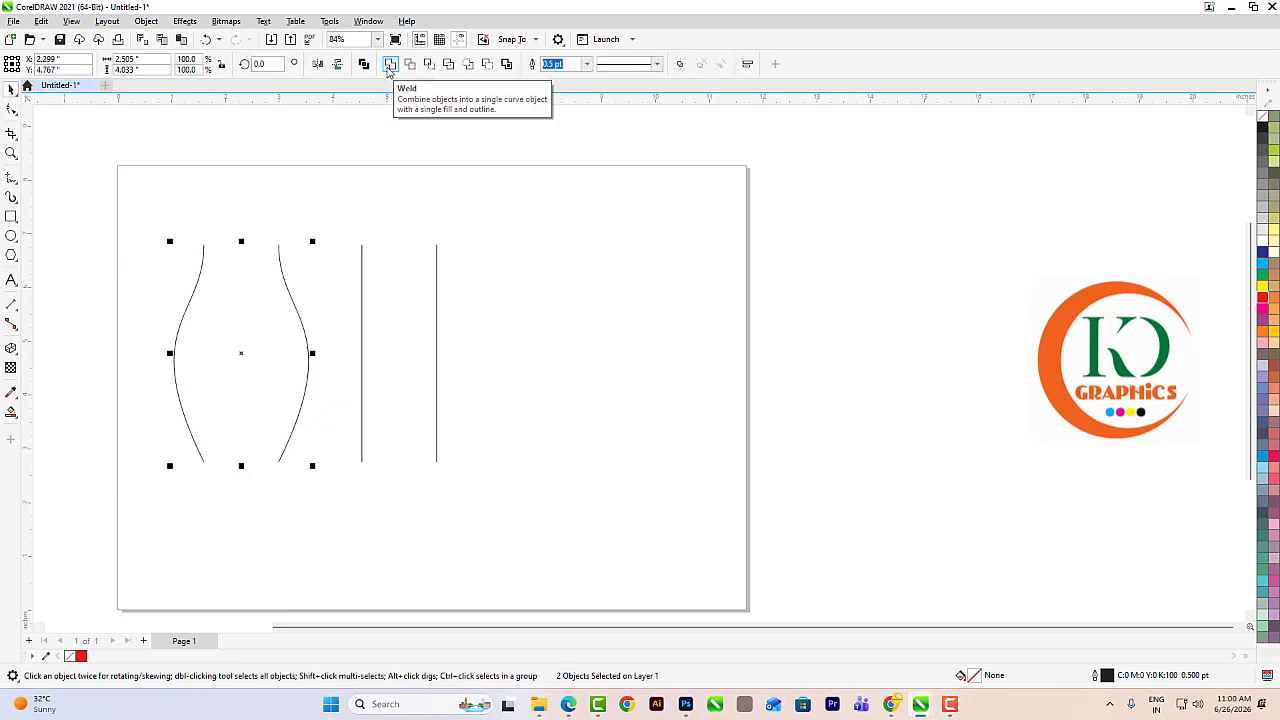
left_click(390, 66)
key("F10")
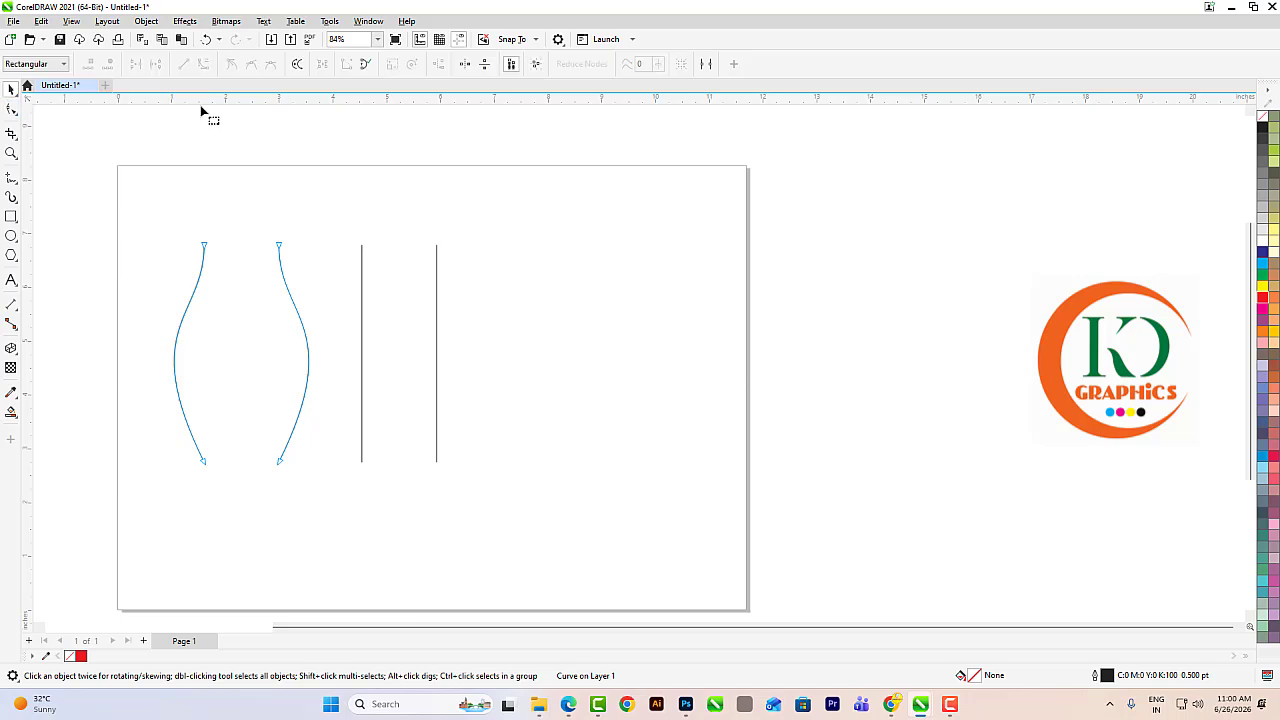
Step: Try Extend curve to close on the two top nodes, undo it, and likewise try and undo Close curve
left_click_drag(148, 209, 297, 280)
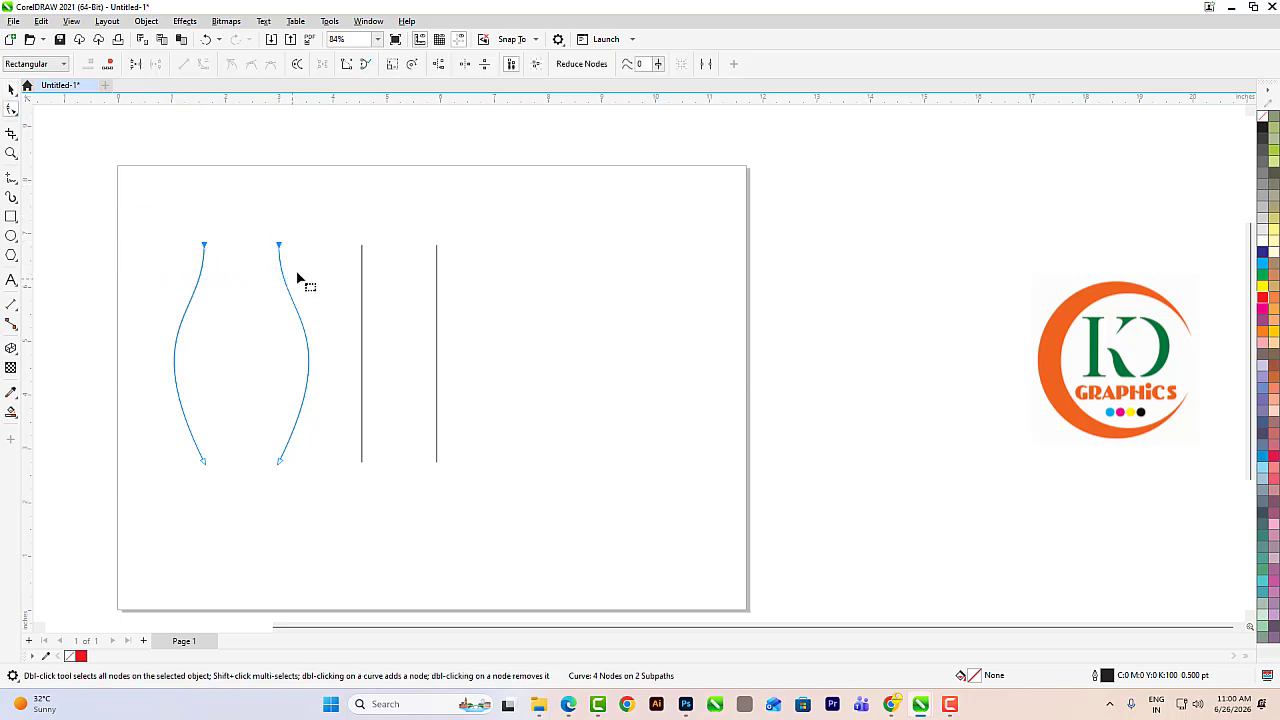
left_click(348, 65)
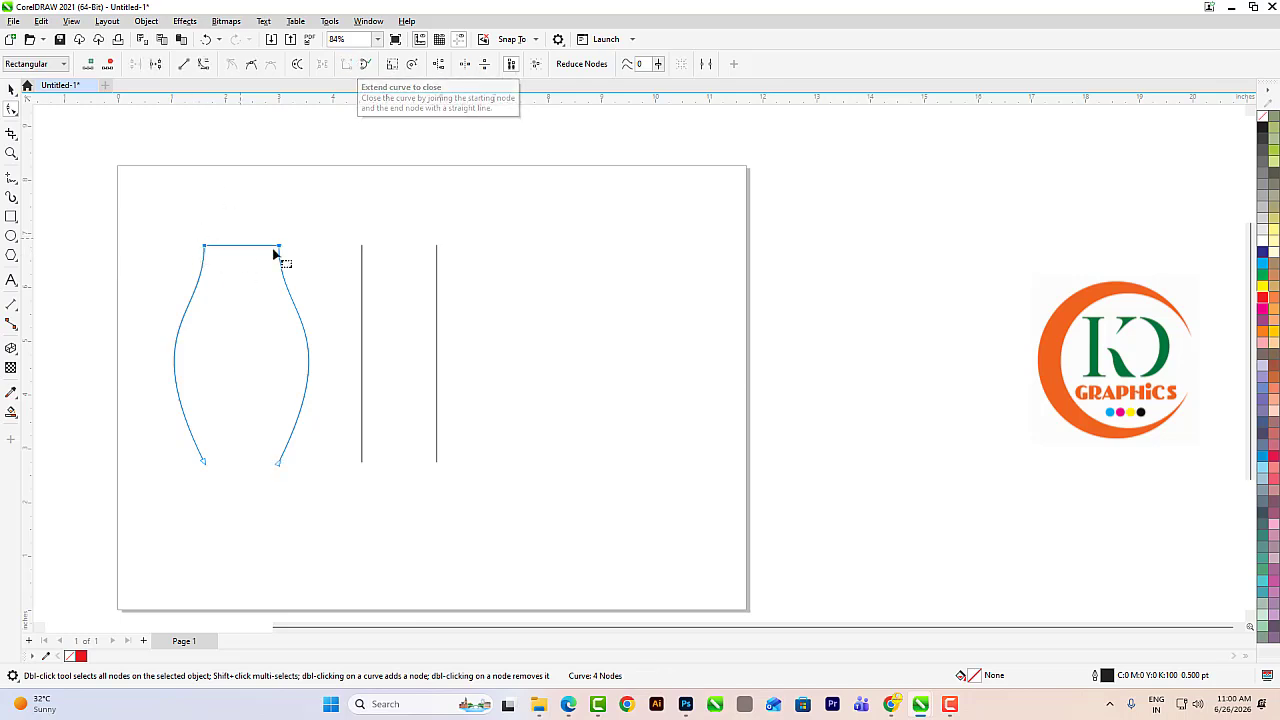
key("ctrl+z")
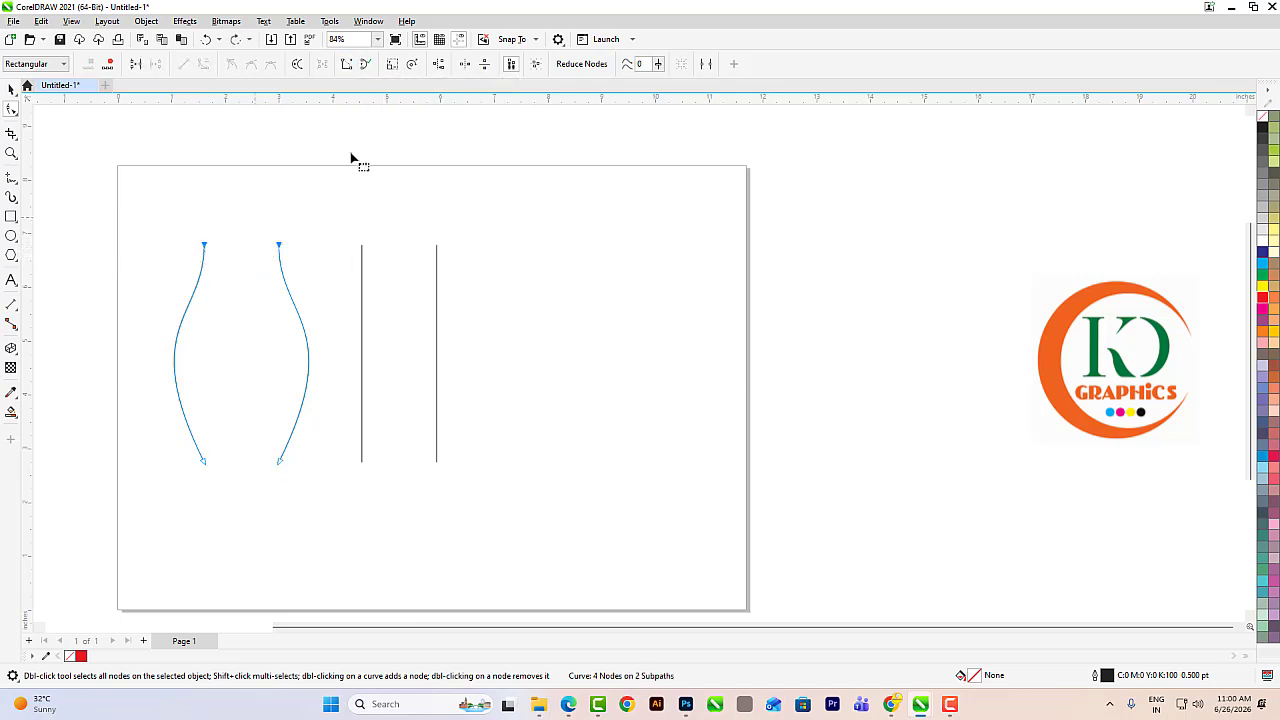
left_click(366, 66)
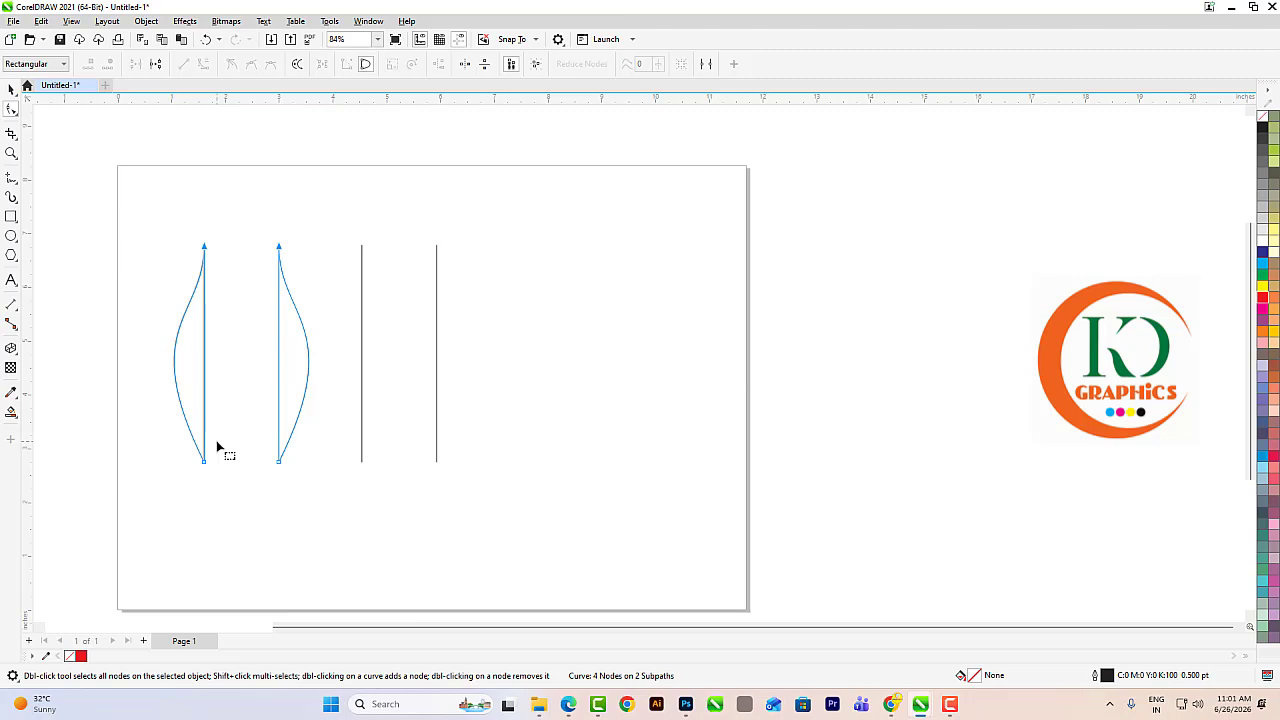
key("ctrl+z")
Step: Join the two top nodes and the two bottom nodes of the bowed curves to form a closed leaf shape
left_click_drag(181, 226, 299, 290)
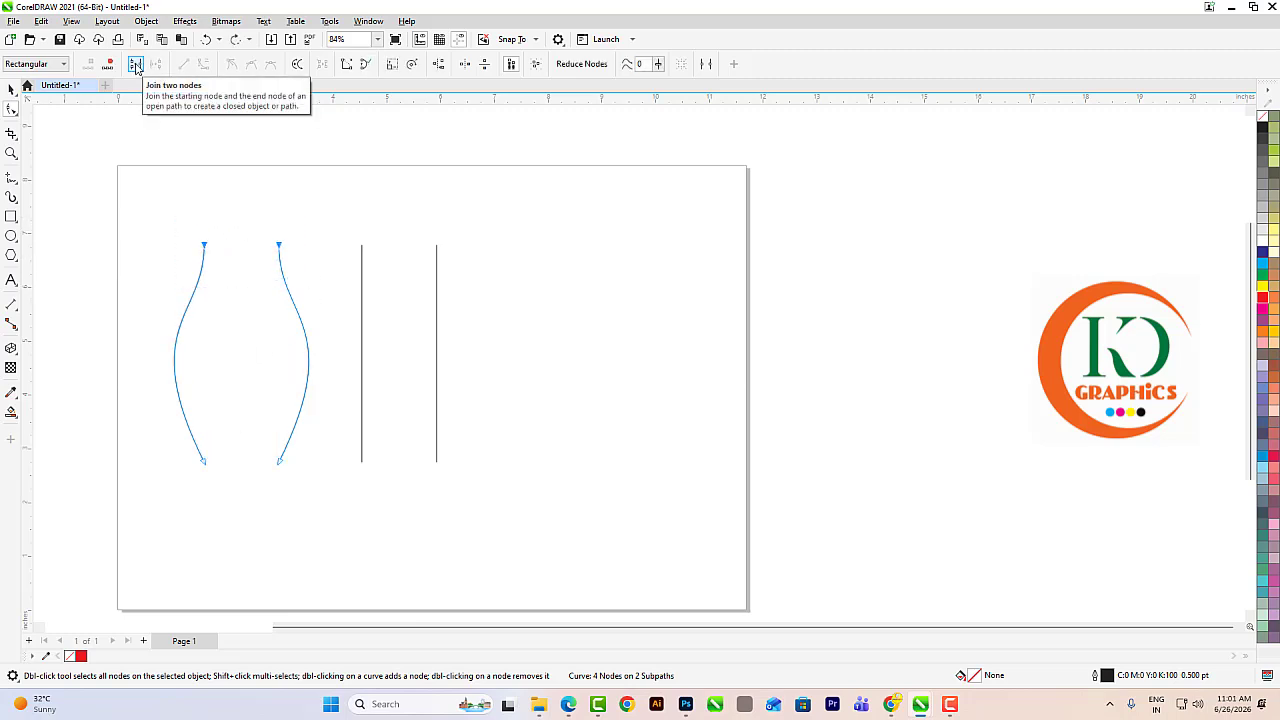
left_click(136, 65)
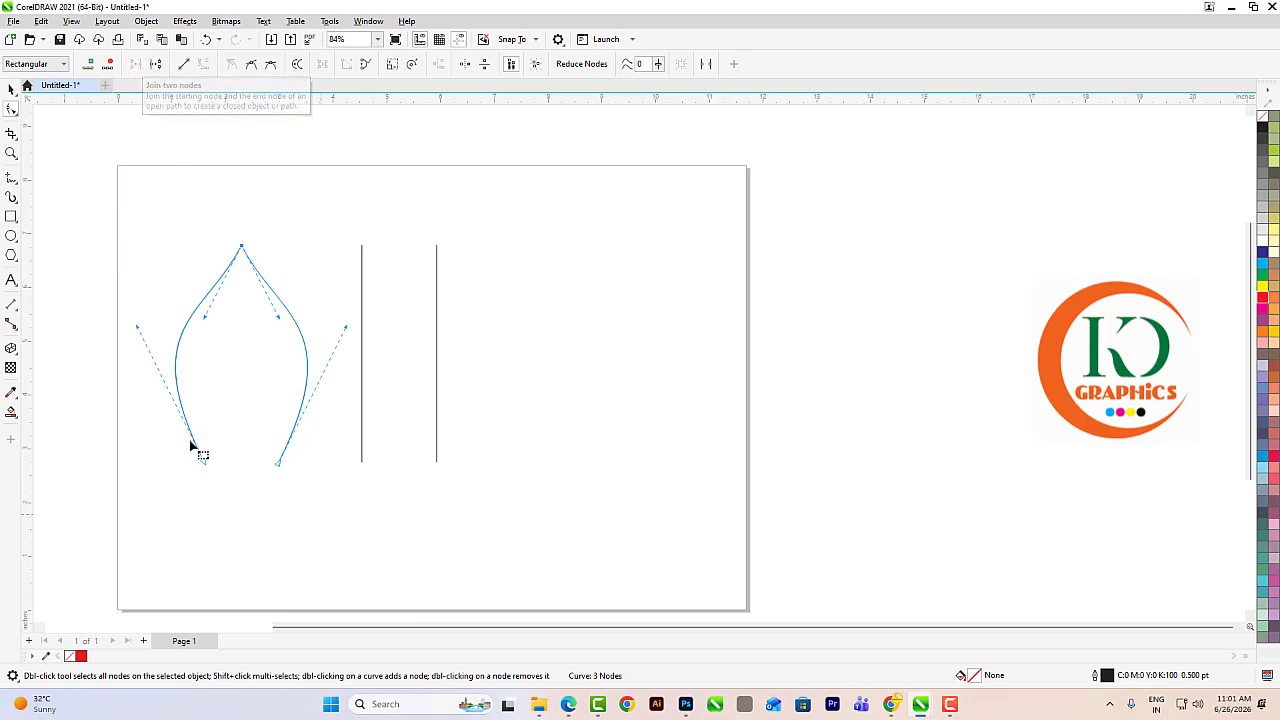
left_click_drag(167, 430, 311, 511)
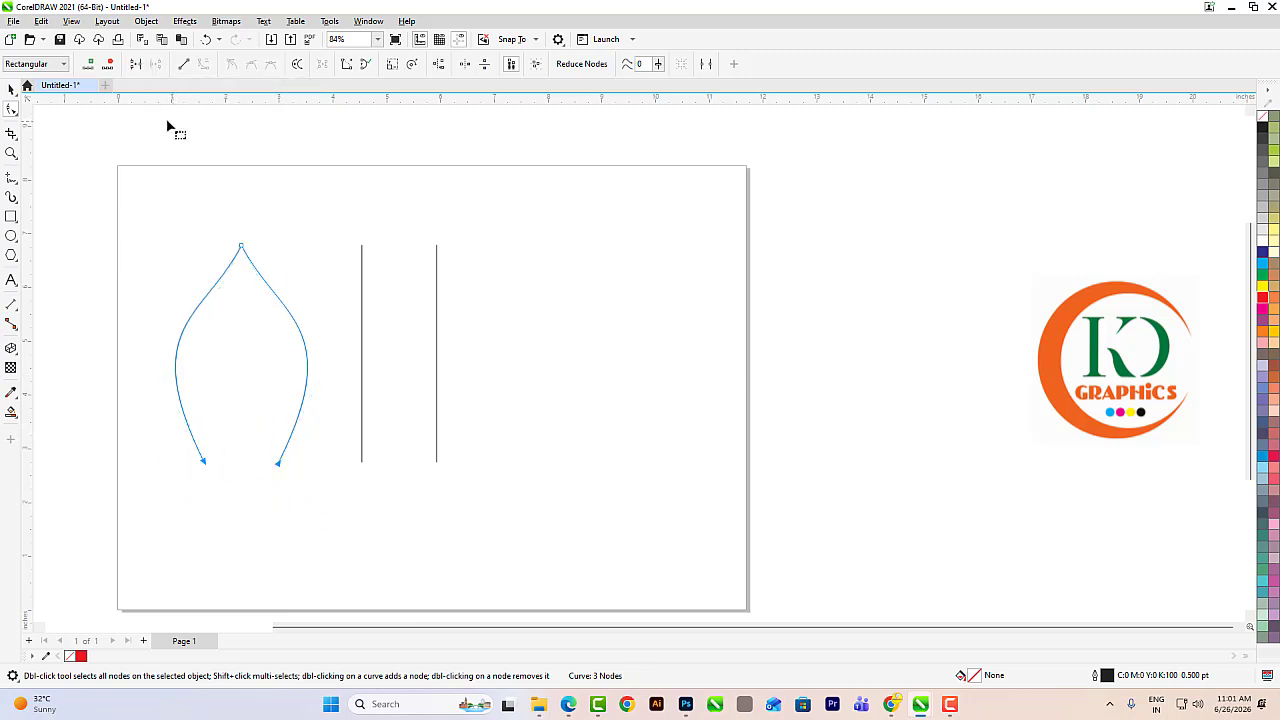
left_click(136, 65)
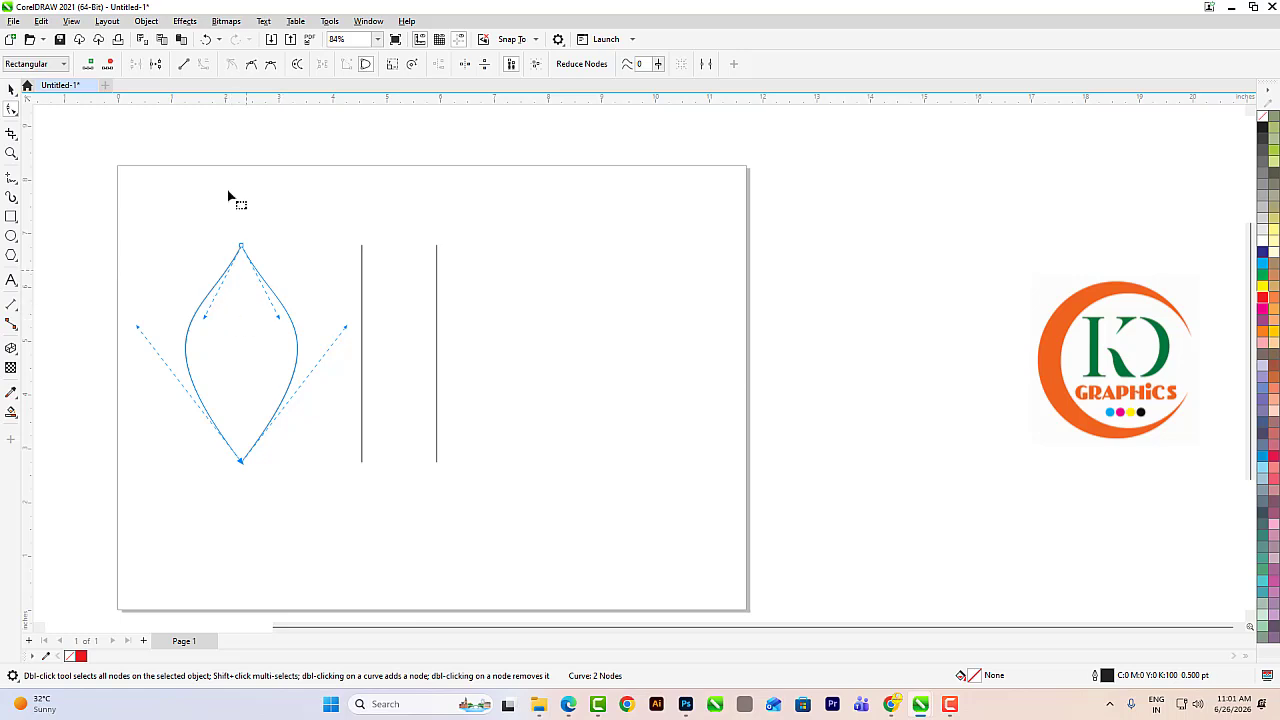
Step: Select the remaining pair of vertical lines for node editing and turn on Reflect nodes vertically
left_click(11, 89)
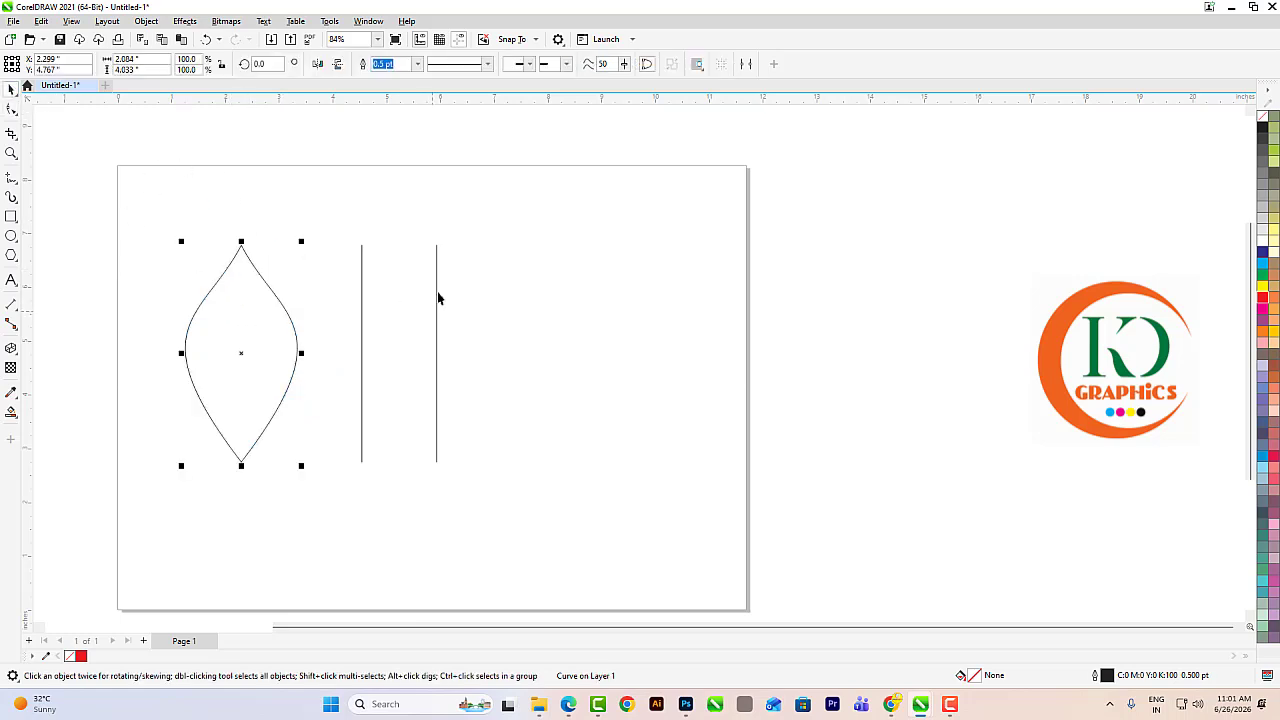
left_click_drag(493, 212, 369, 457)
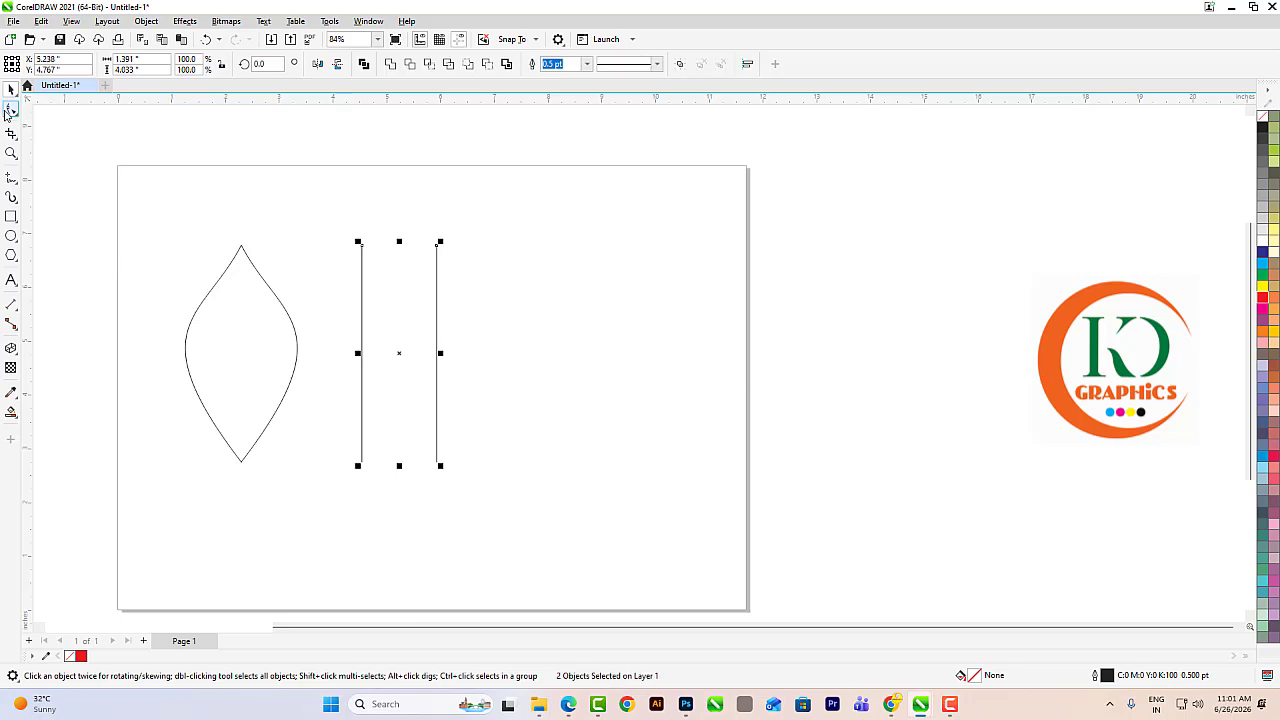
left_click(9, 111)
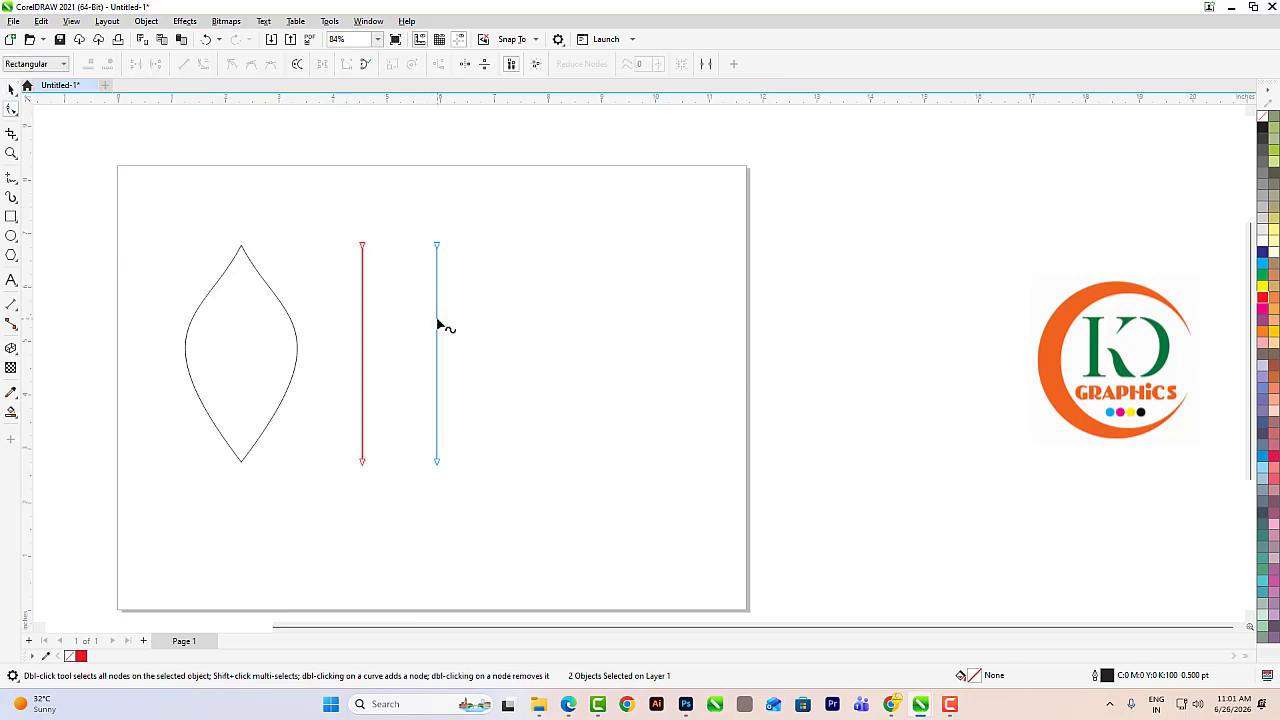
left_click(484, 63)
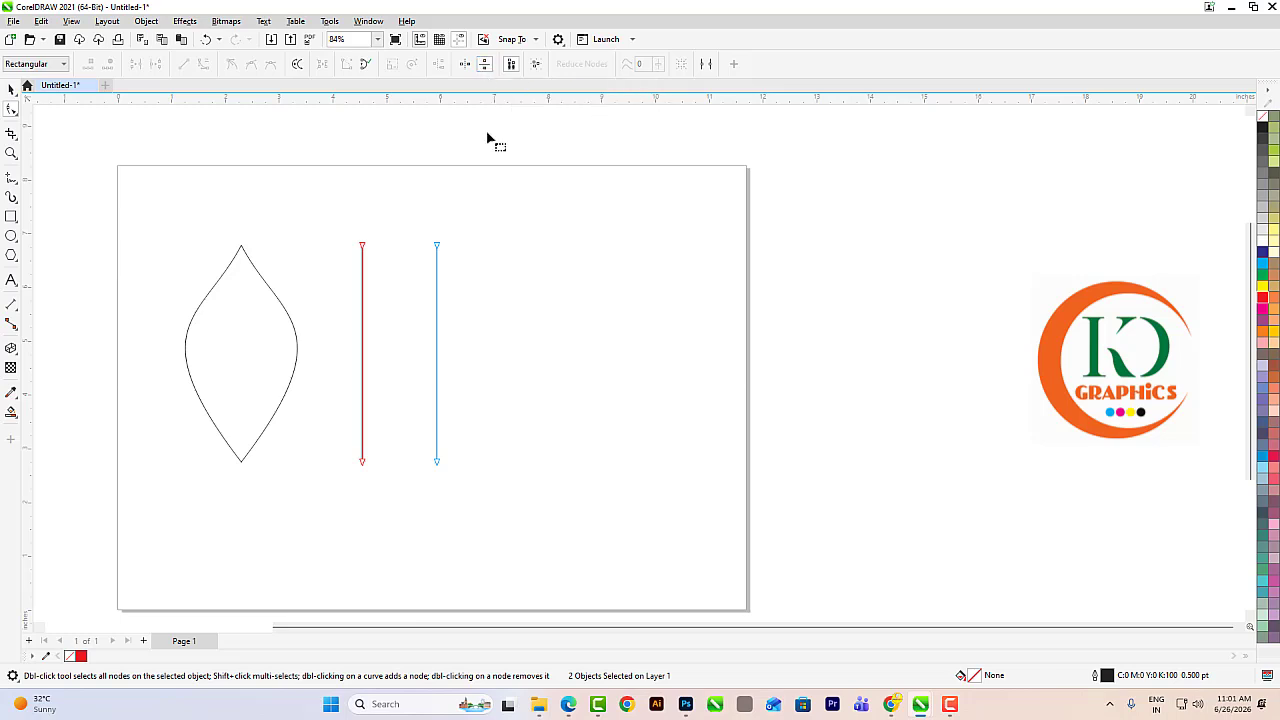
Step: Convert the pair of lines to curves and bow both to the right, about 2.2 in wide overall
right_click(438, 352)
left_click(470, 437)
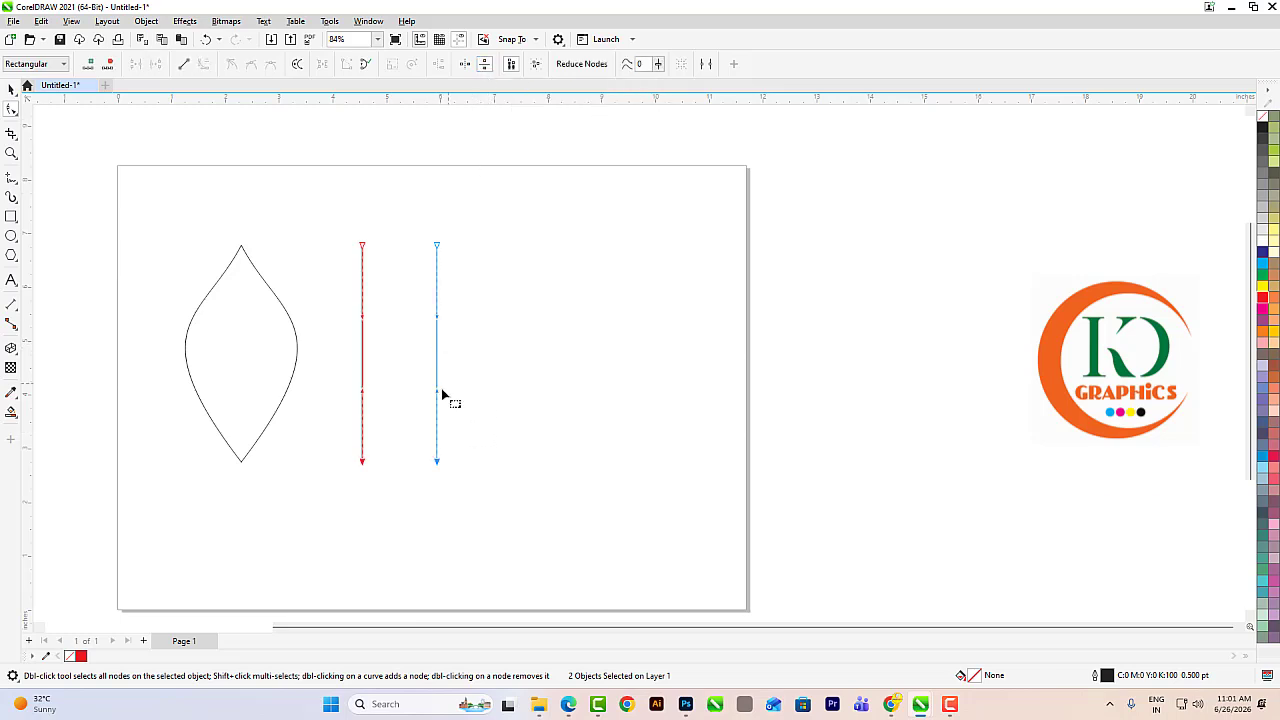
left_click_drag(437, 396, 531, 320)
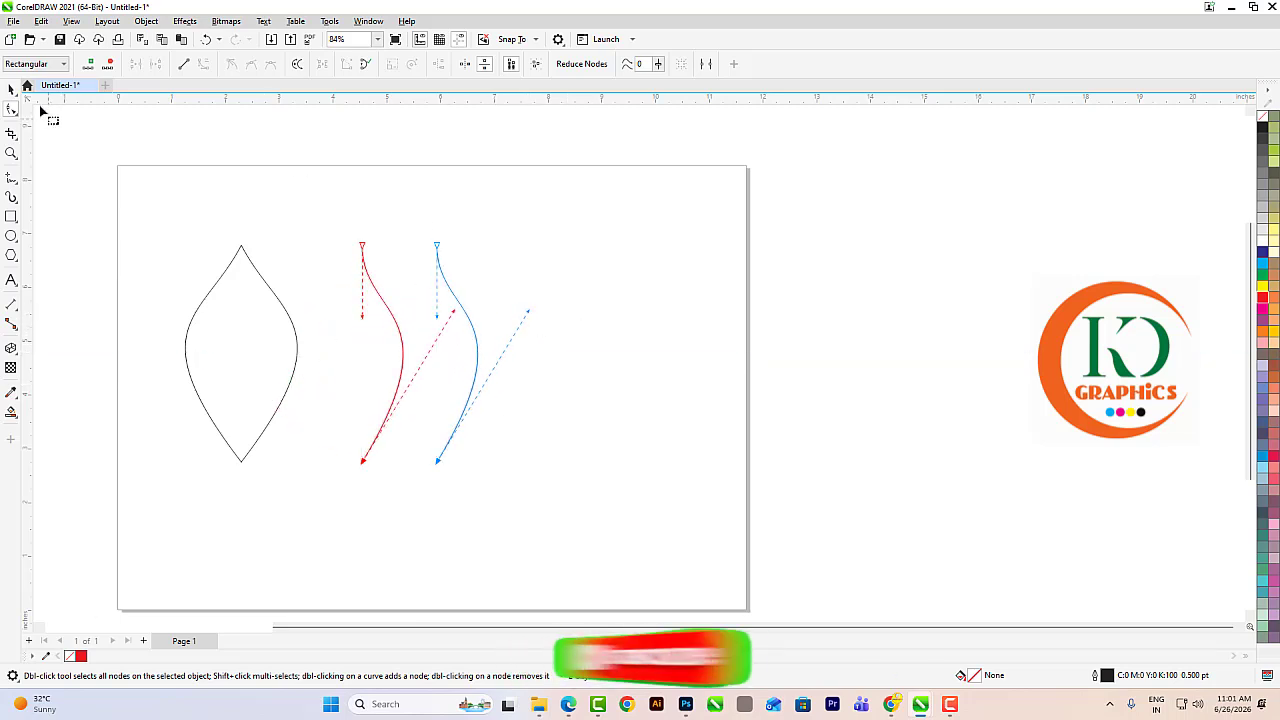
Step: Weld the two right-bowed curves into a single curve object and make its nodes editable
left_click(12, 90)
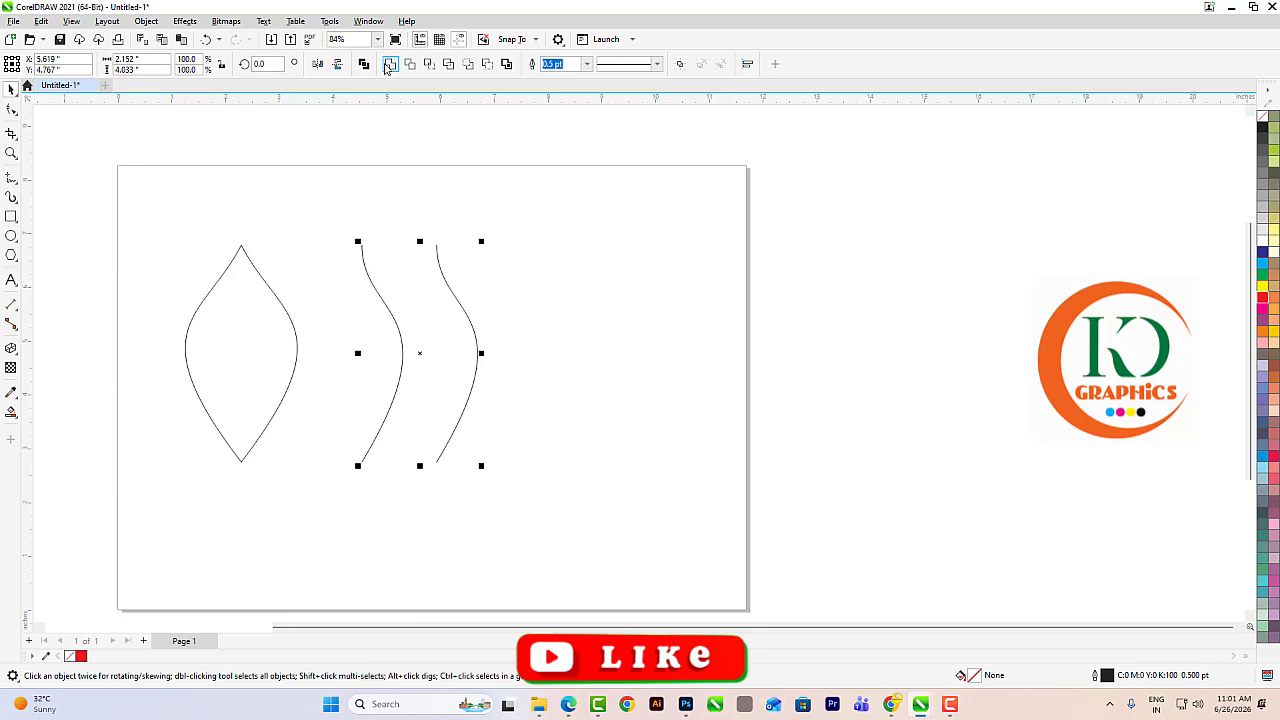
left_click(12, 110)
Step: Try connecting the welded pair's two top nodes with Extend curve to close, and undo it
left_click_drag(483, 211, 337, 270)
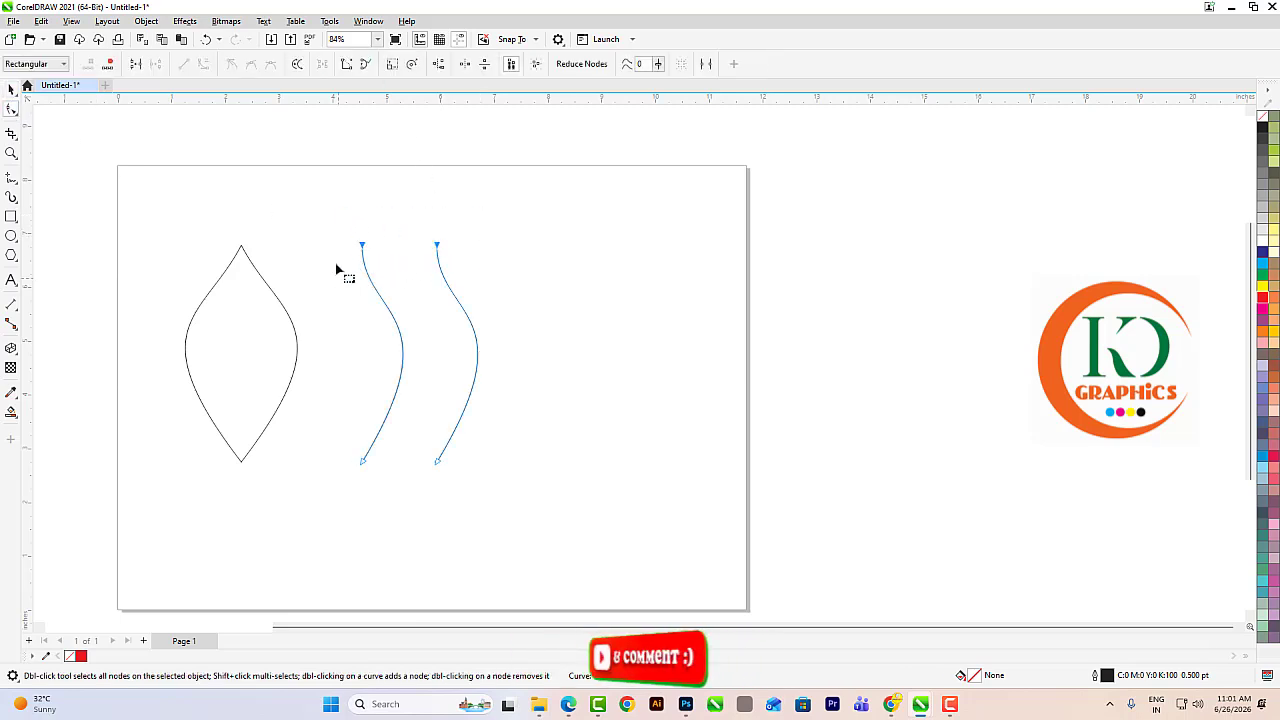
left_click(347, 64)
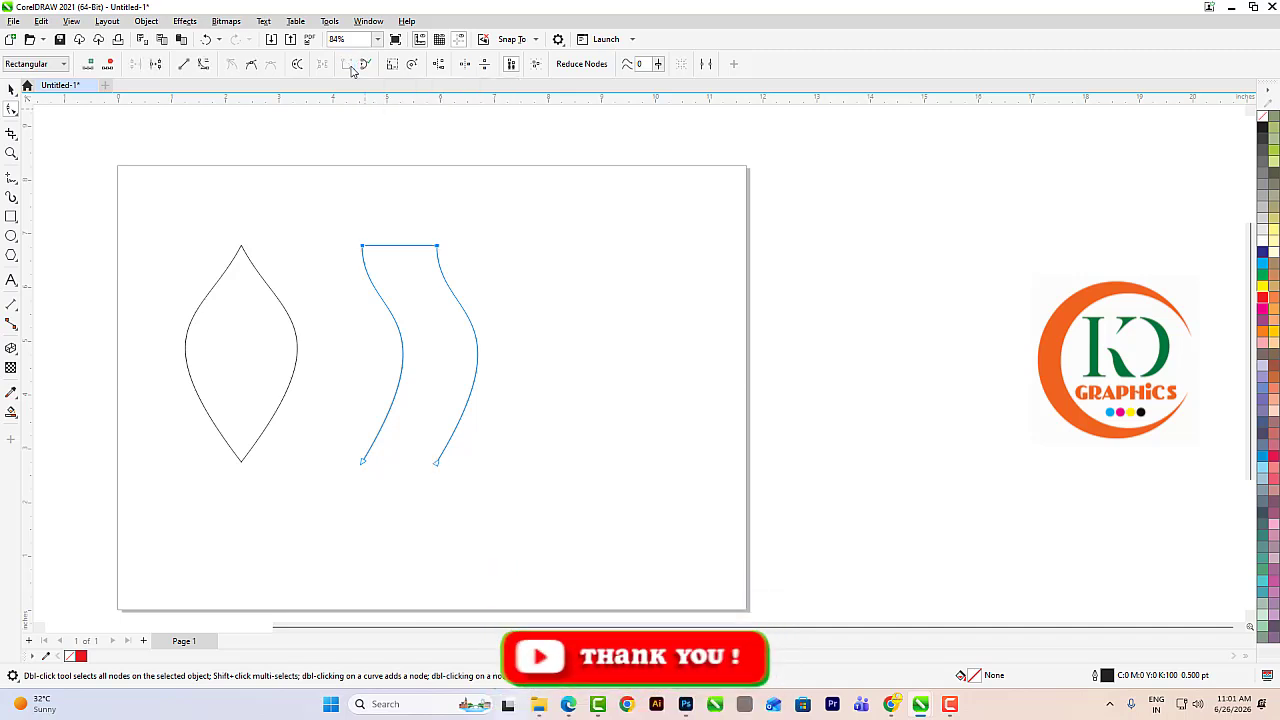
key("ctrl+z")
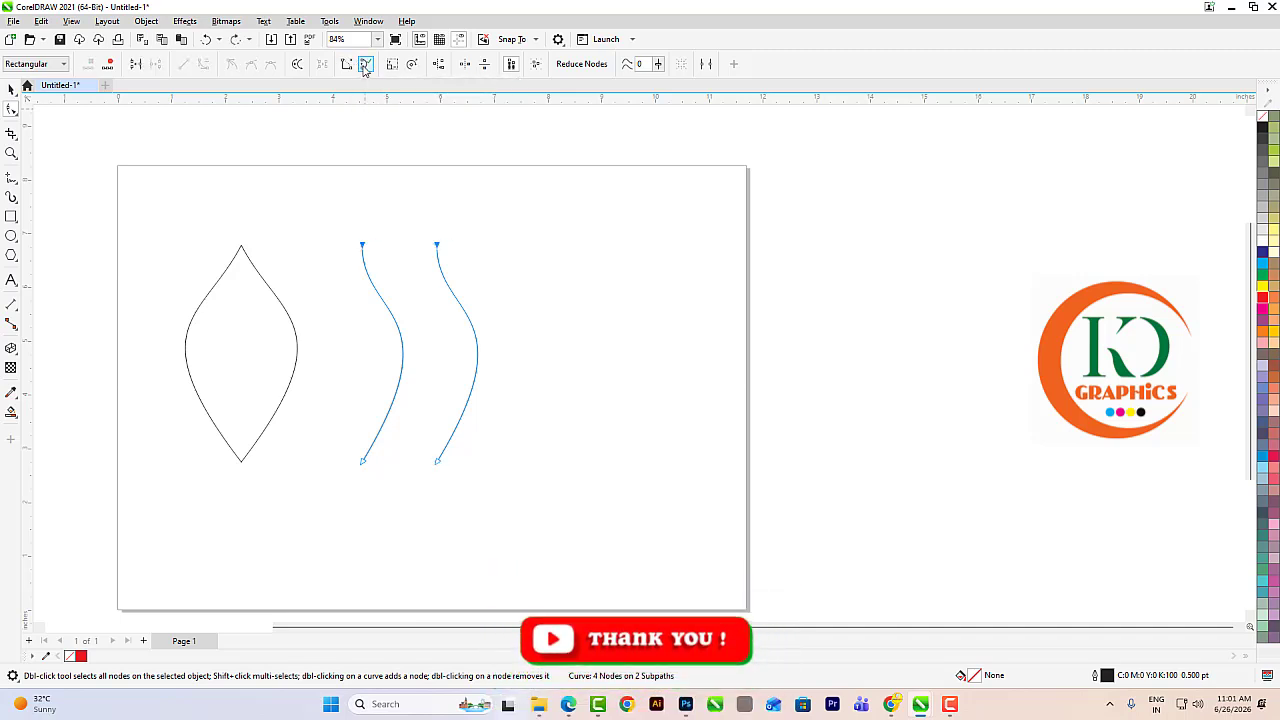
Step: Try closing both right-bowed curves with Close curve, and undo it
left_click(365, 65)
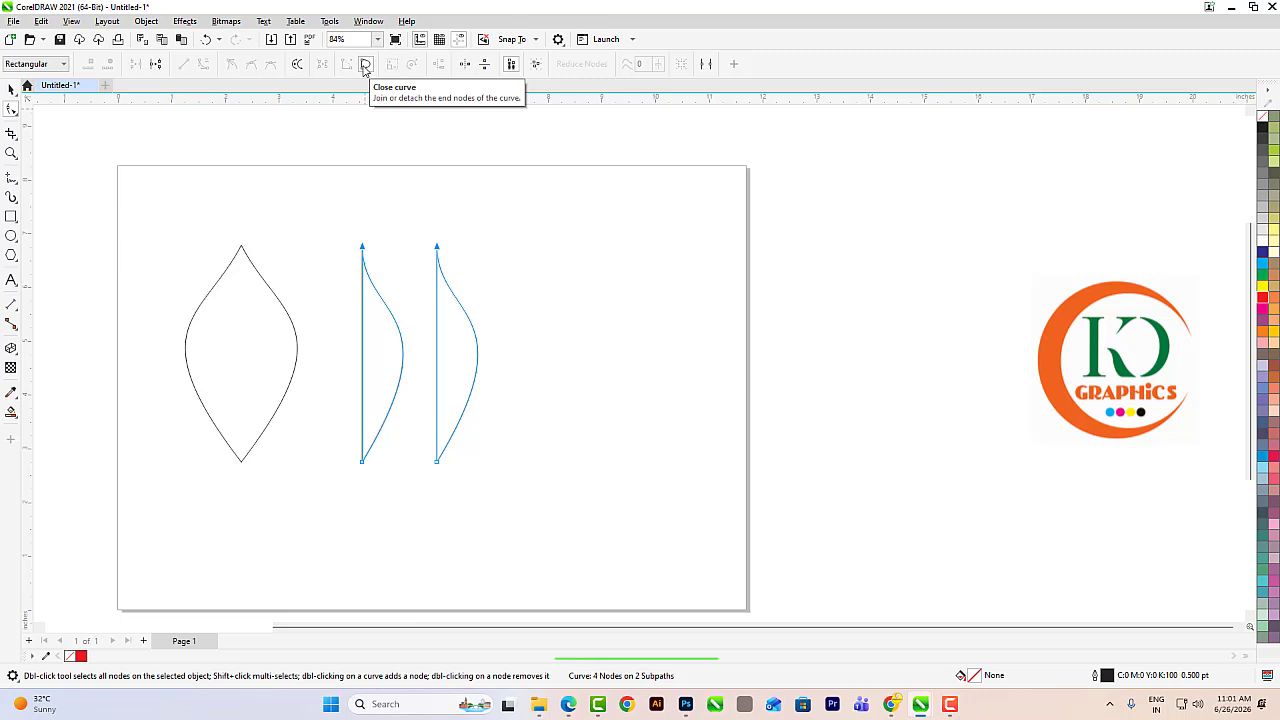
key("ctrl+z")
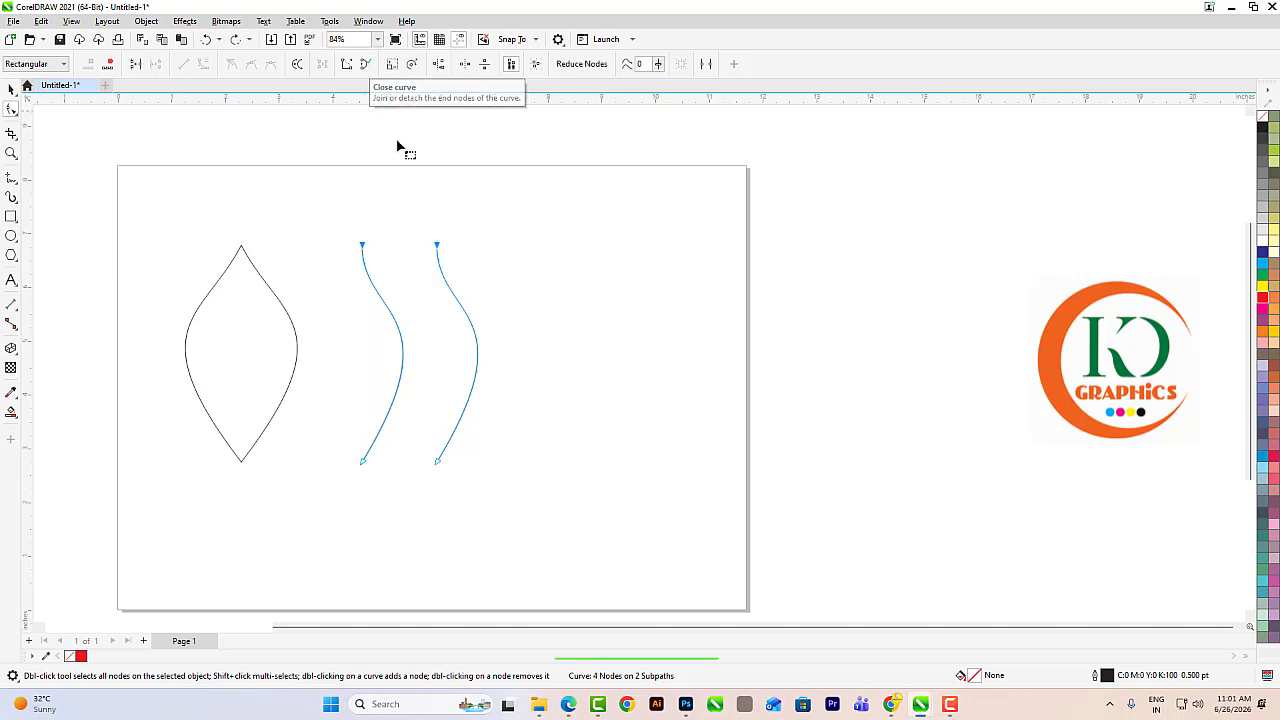
Step: Select the leaf shape and the right-bowed curve pair together and delete them from the page
left_click(12, 90)
left_click(11, 110)
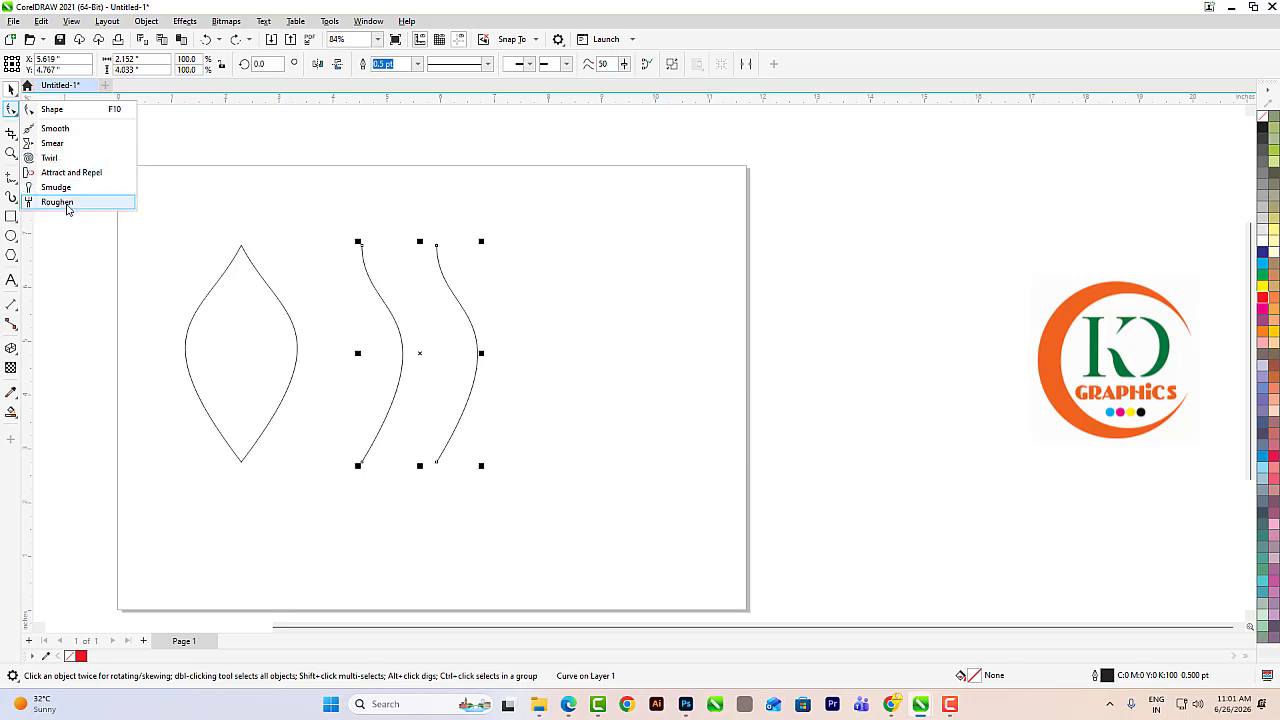
left_click(88, 287)
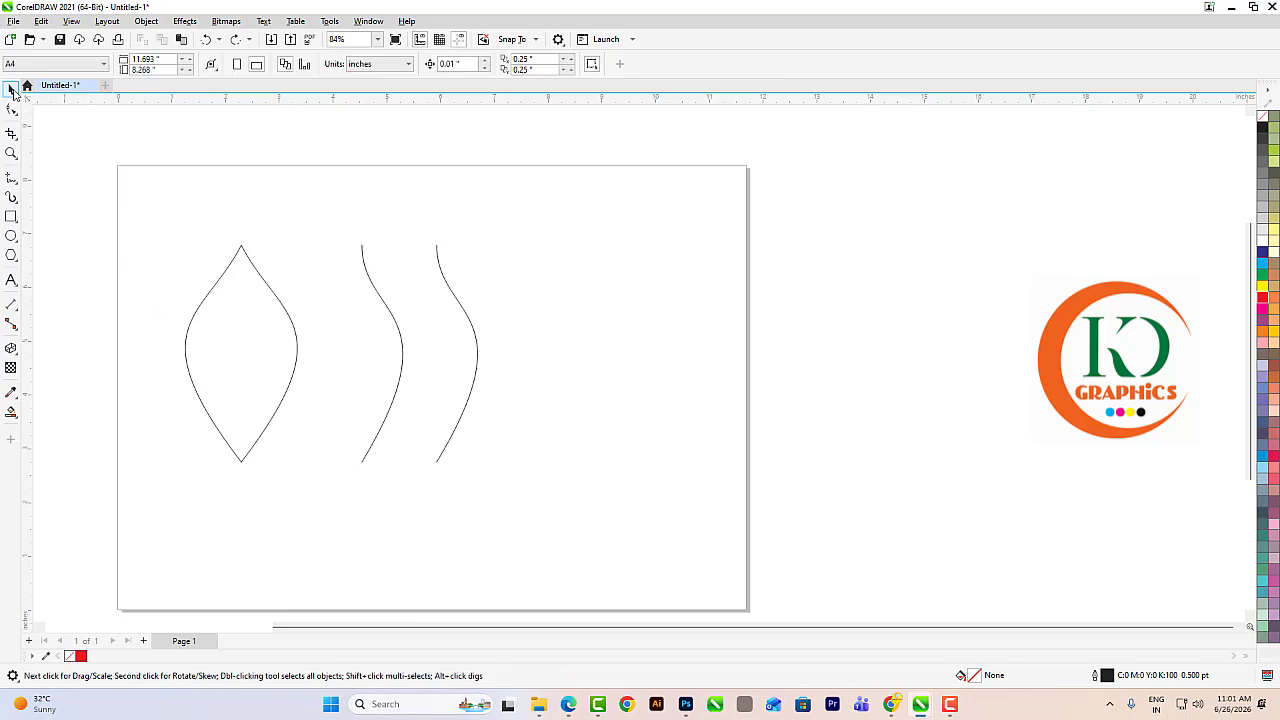
scroll(460, 283, "down", 2)
left_click_drag(300, 385, 222, 437)
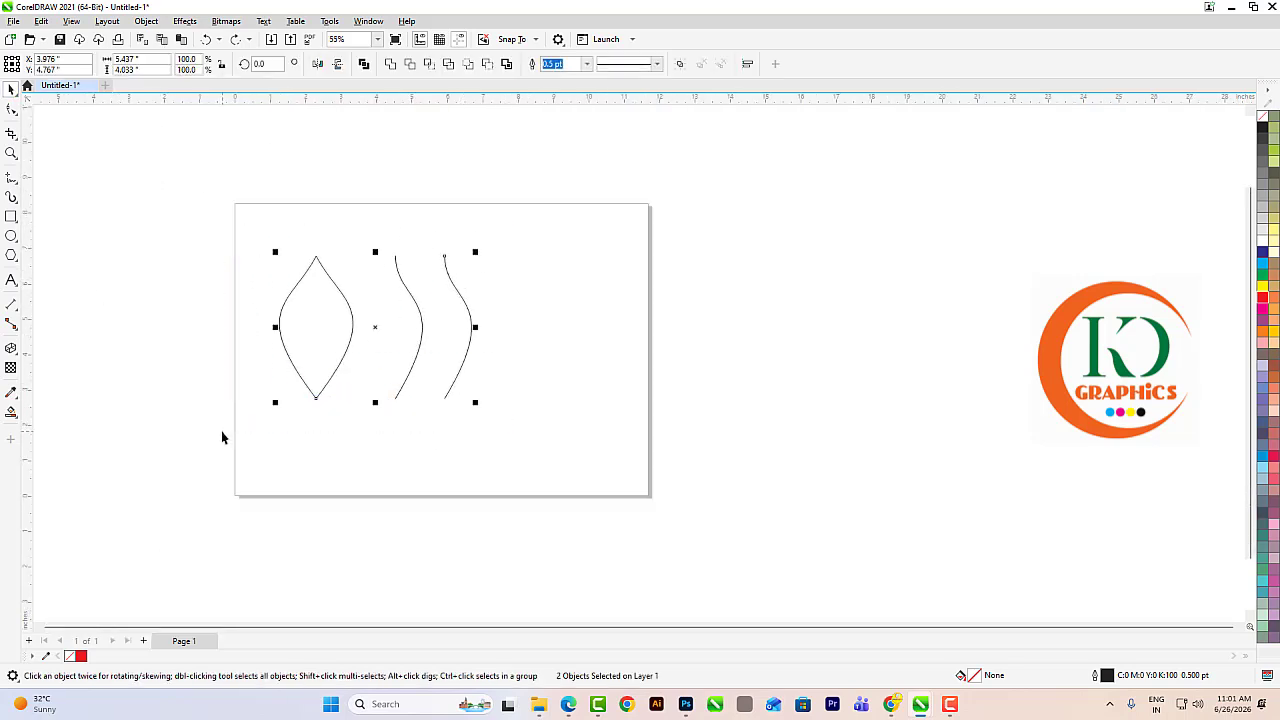
key("Delete")
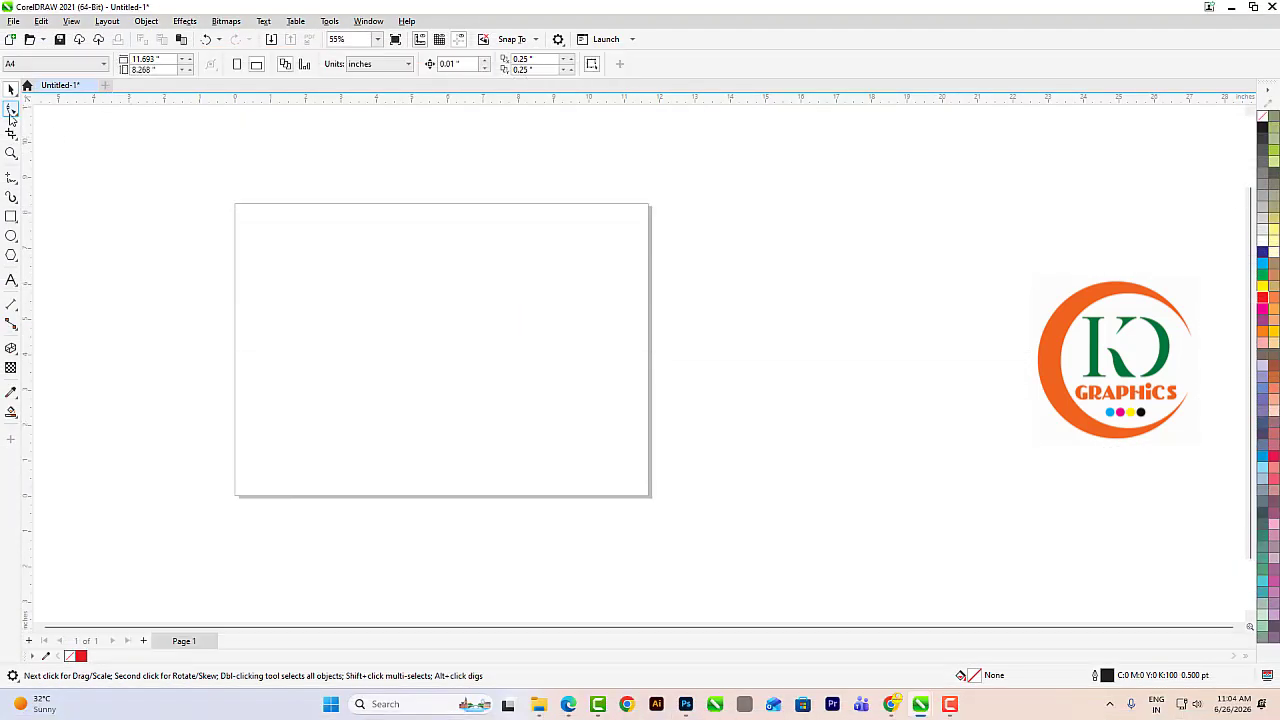
Step: Draw a rectangle about 5.5 × 4.3 in near the middle of the empty page
left_click(11, 110)
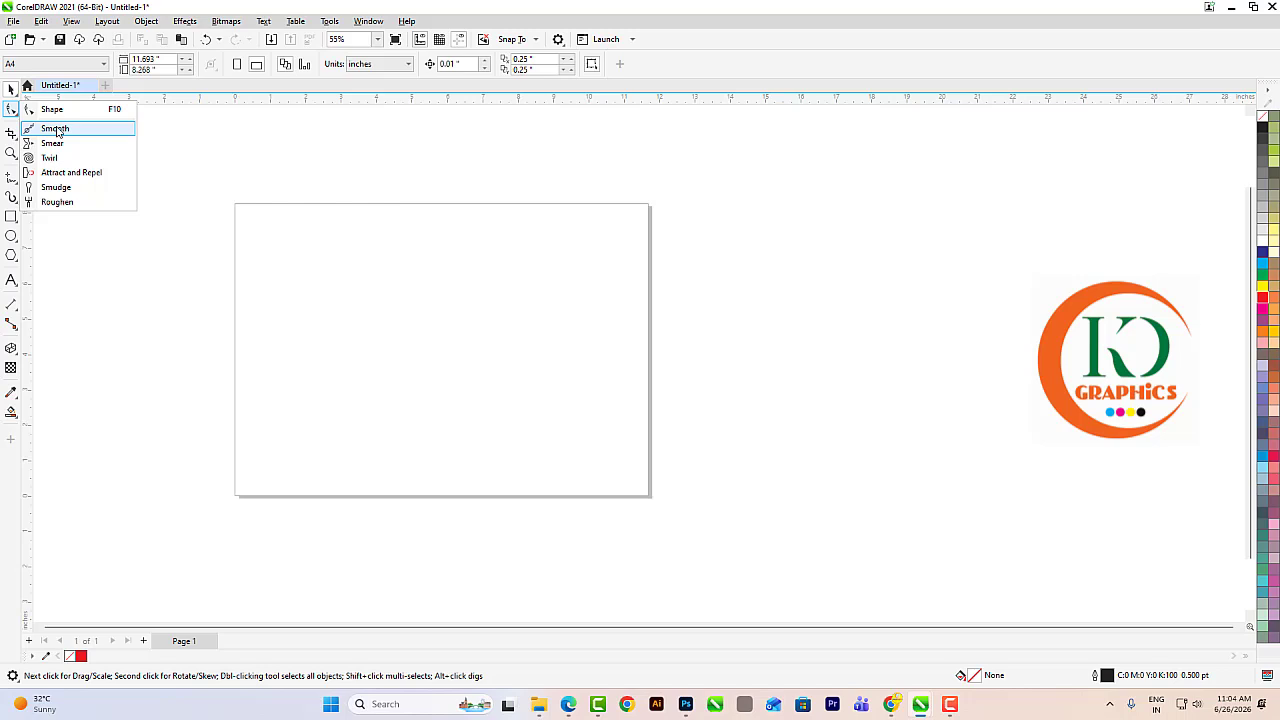
left_click(15, 222)
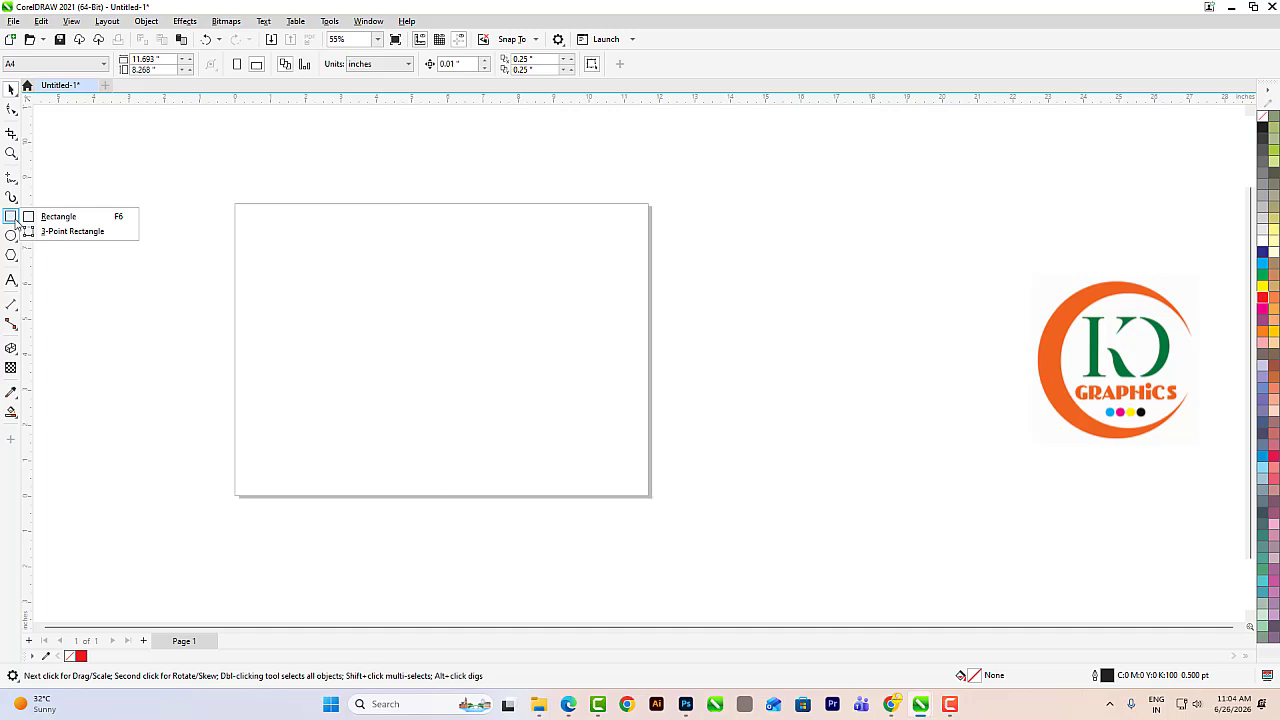
left_click(55, 213)
scroll(393, 285, "up", 1)
left_click_drag(334, 250, 597, 457)
Step: Smooth the rectangle's top-left corner using the Smooth tool with a 1.0 in nib
key("F10")
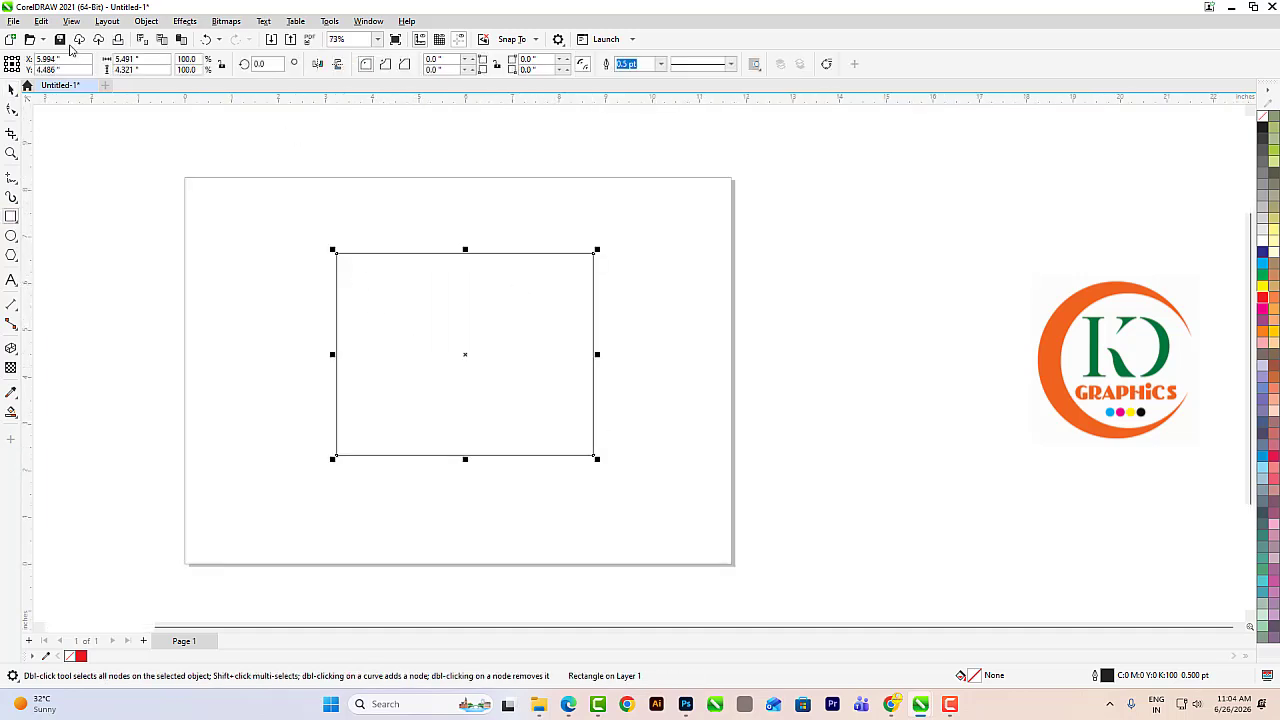
left_click(10, 111)
left_click(45, 126)
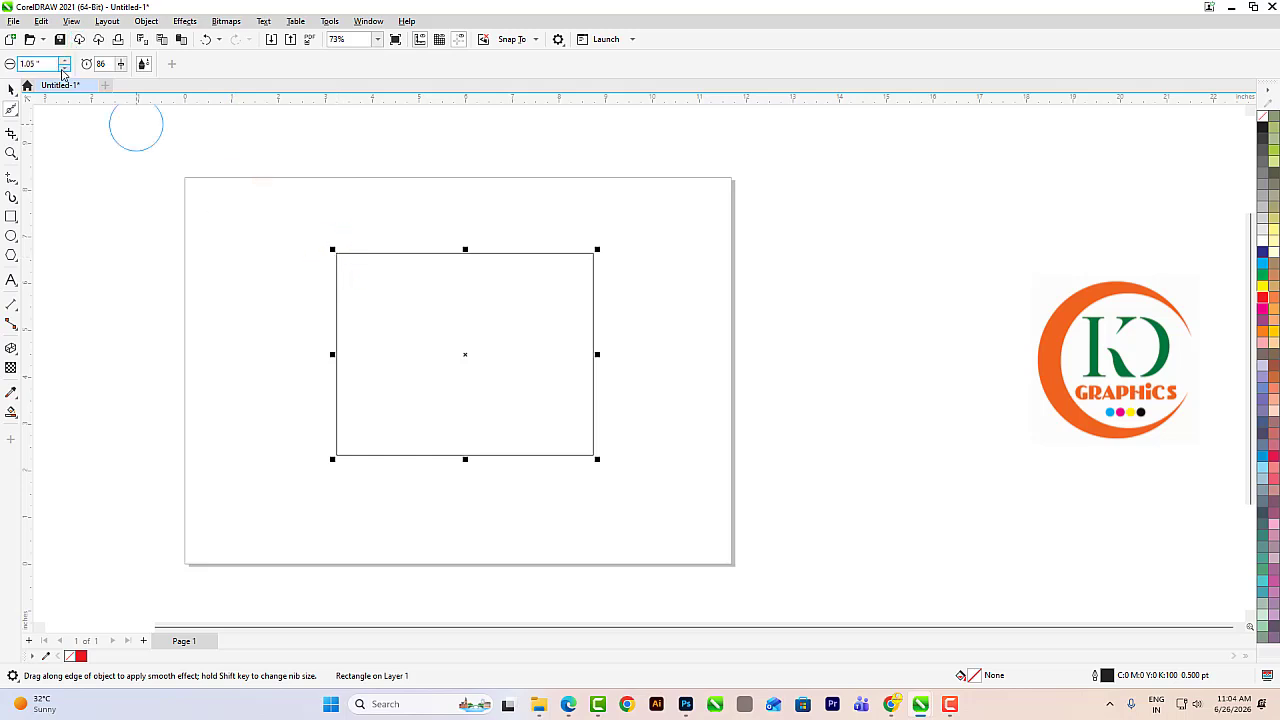
left_click(63, 68)
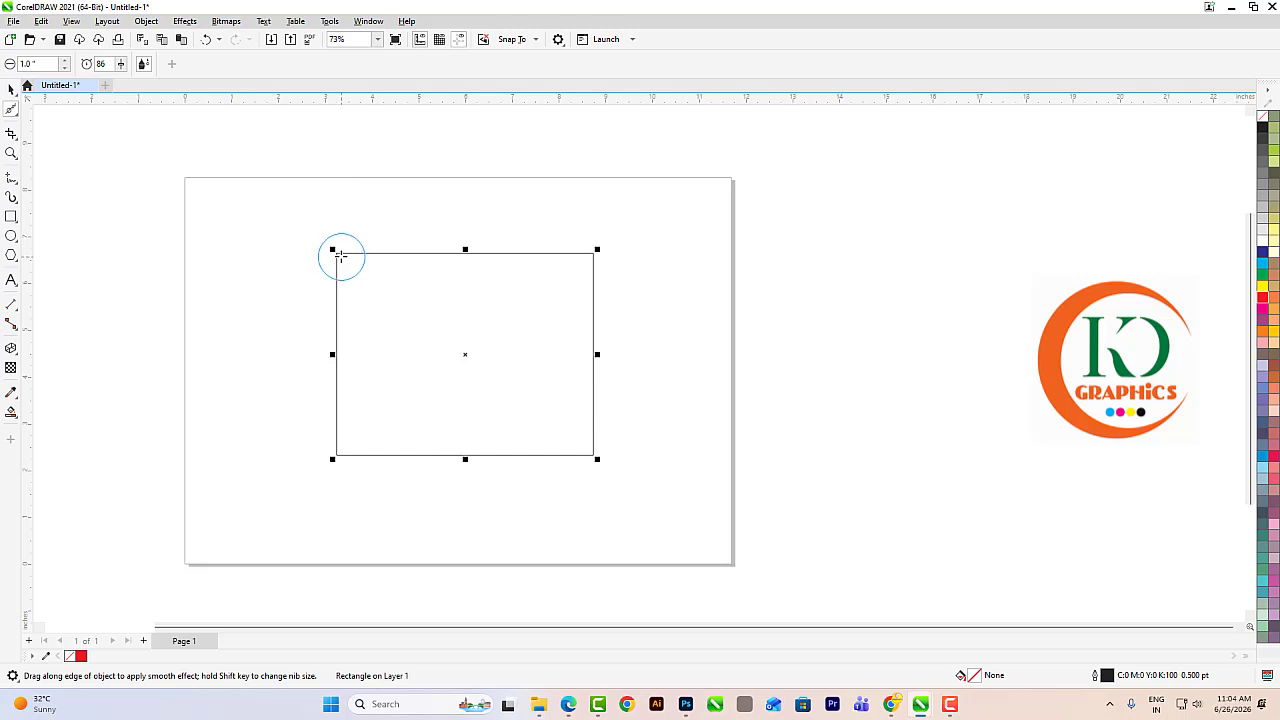
left_click_drag(337, 253, 414, 332)
scroll(377, 277, "up", 4)
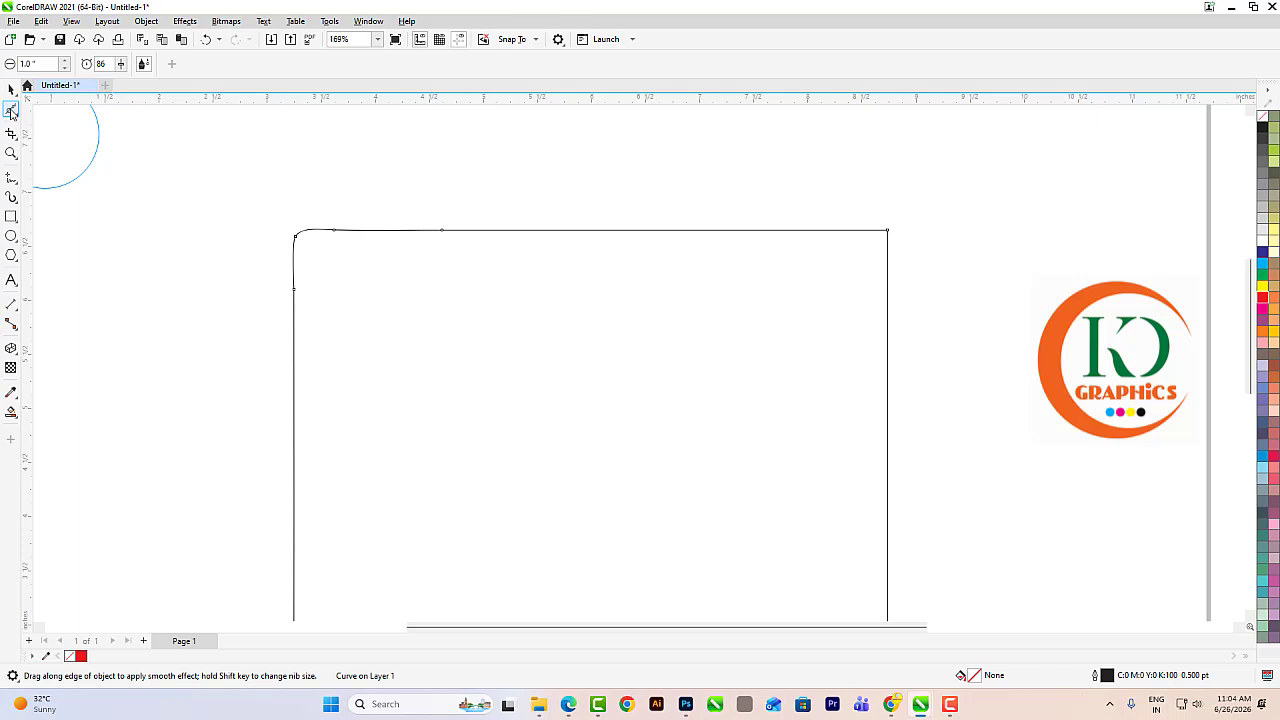
Step: Distort the rectangle's left edge into irregular waves with the Smear tool
left_click(11, 112)
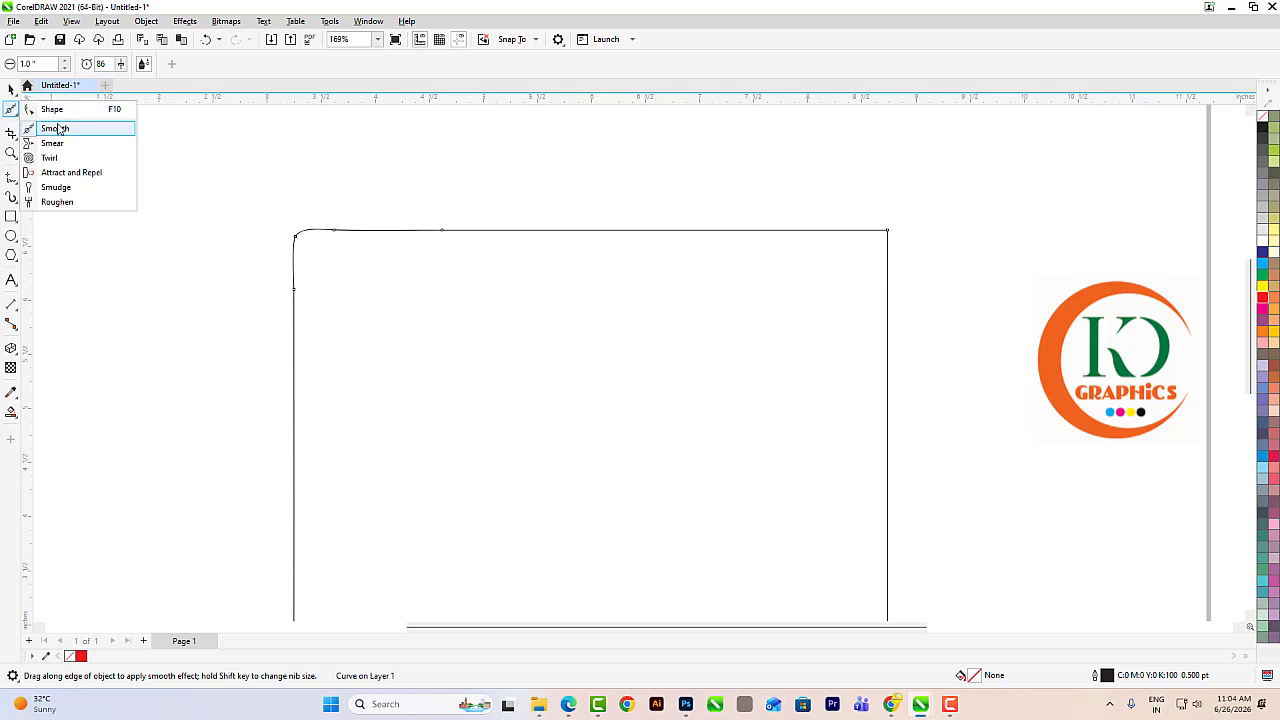
left_click(57, 145)
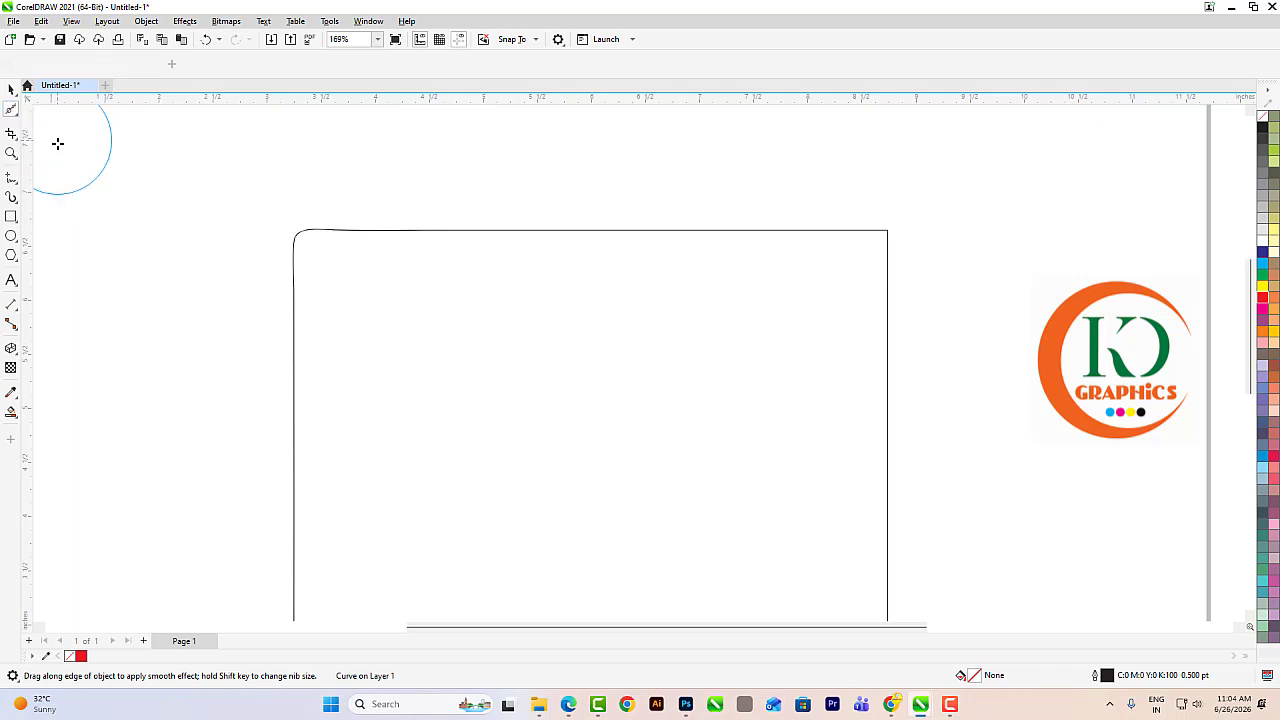
scroll(330, 248, "down", 3)
mouse_move(317, 294)
left_mouse_down()
mouse_move(314, 274)
mouse_move(306, 343)
mouse_move(311, 369)
mouse_move(331, 370)
mouse_move(306, 408)
mouse_move(309, 429)
mouse_move(329, 423)
left_mouse_up()
scroll(345, 384, "up", 1)
scroll(345, 384, "up", 2)
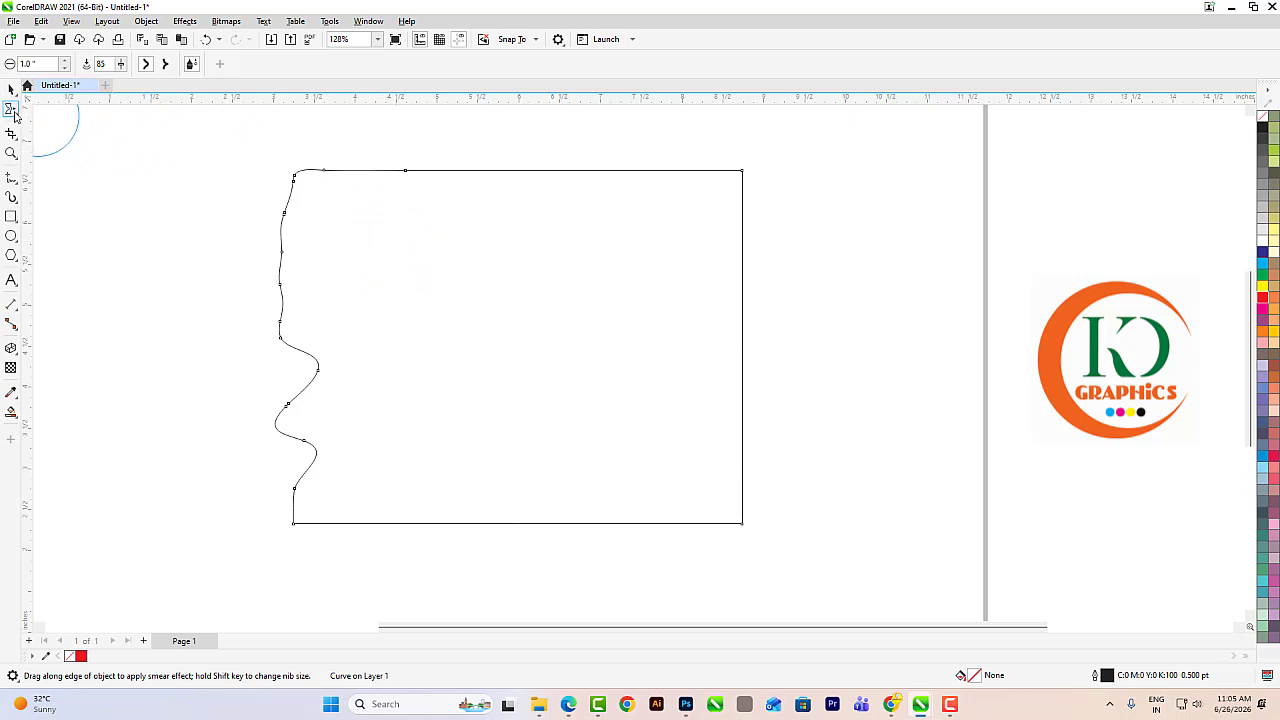
Step: Twirl the shape's top-right corner counterclockwise and its bottom-right corner clockwise into spirals with a 1.0 in nib
left_click(12, 109)
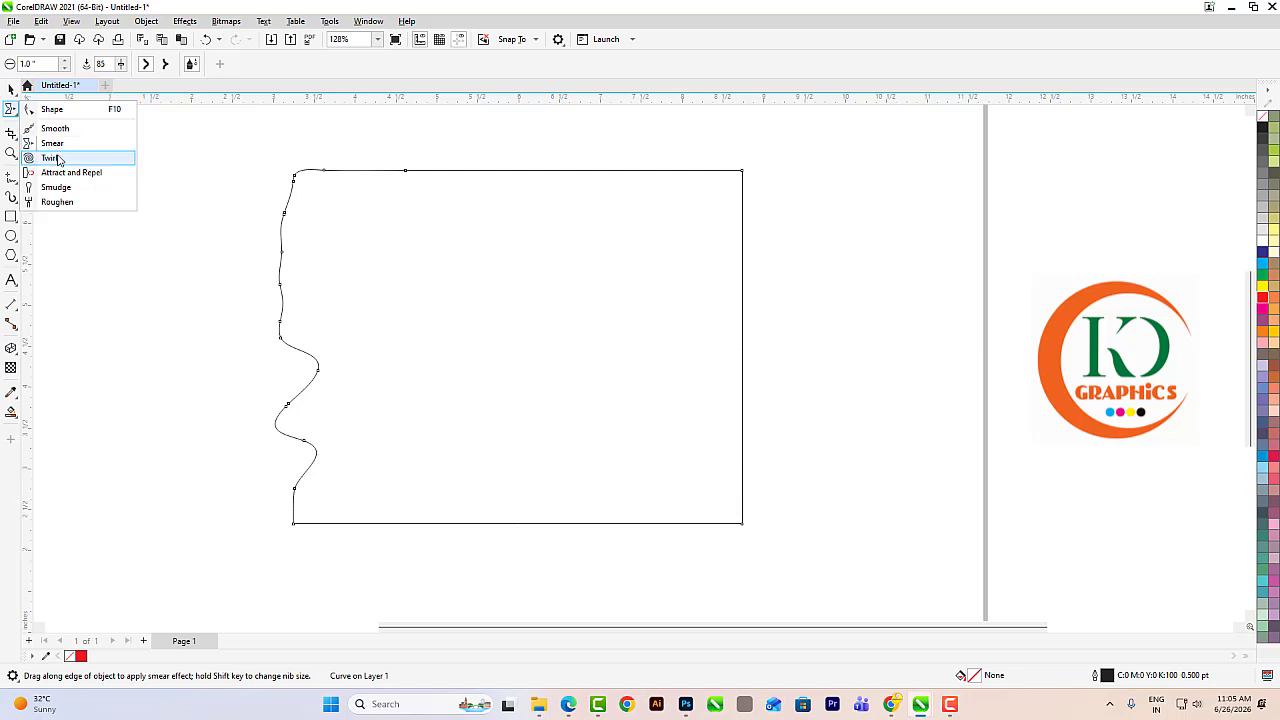
left_click(50, 158)
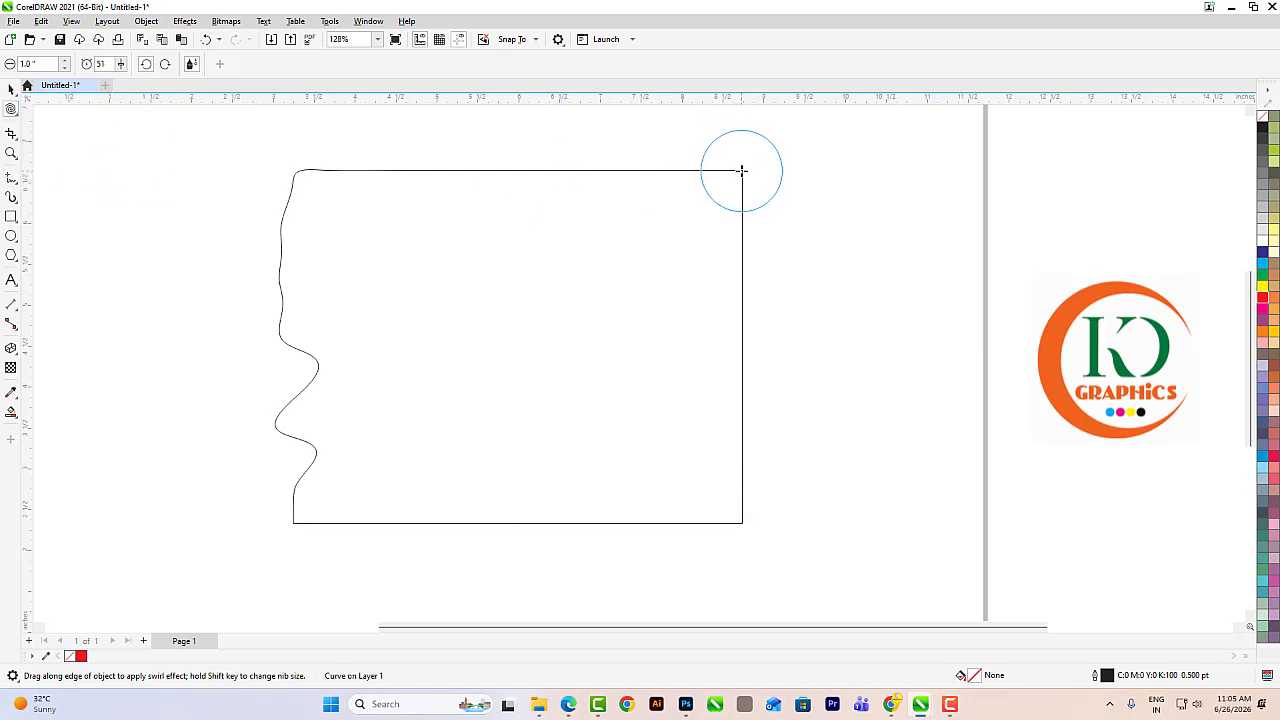
left_click_drag(741, 171, 741, 171)
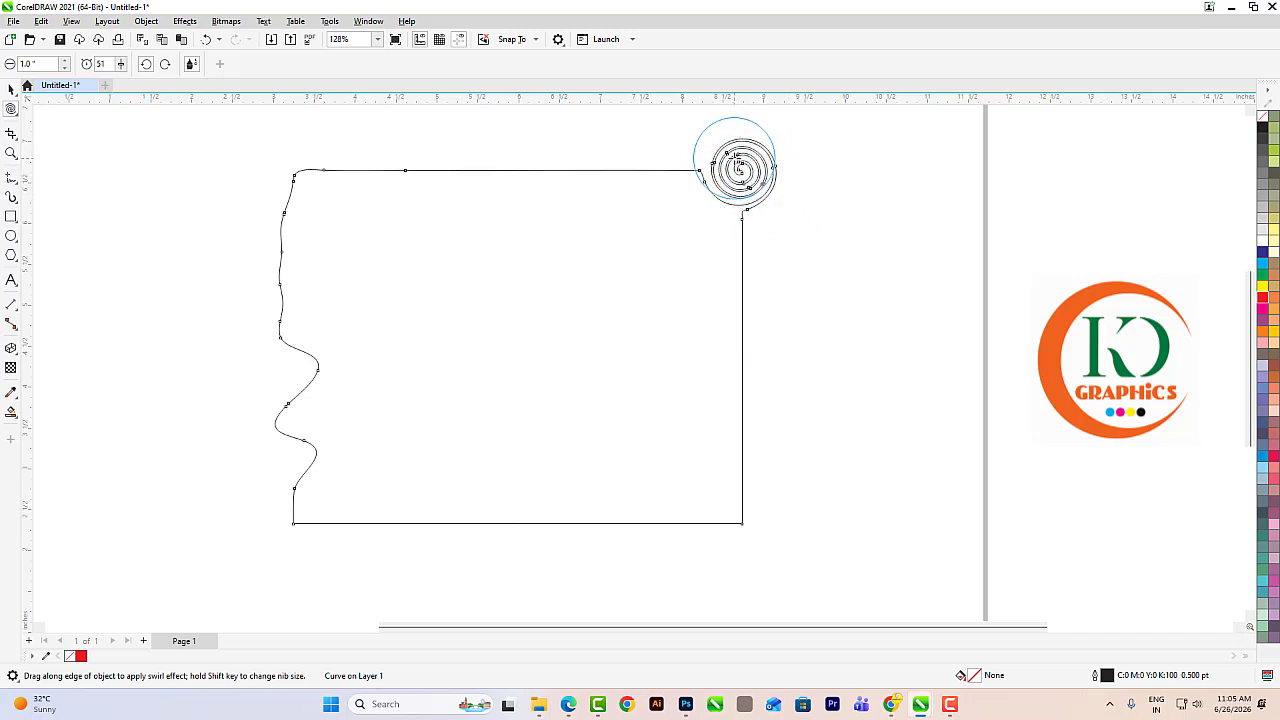
left_click(168, 68)
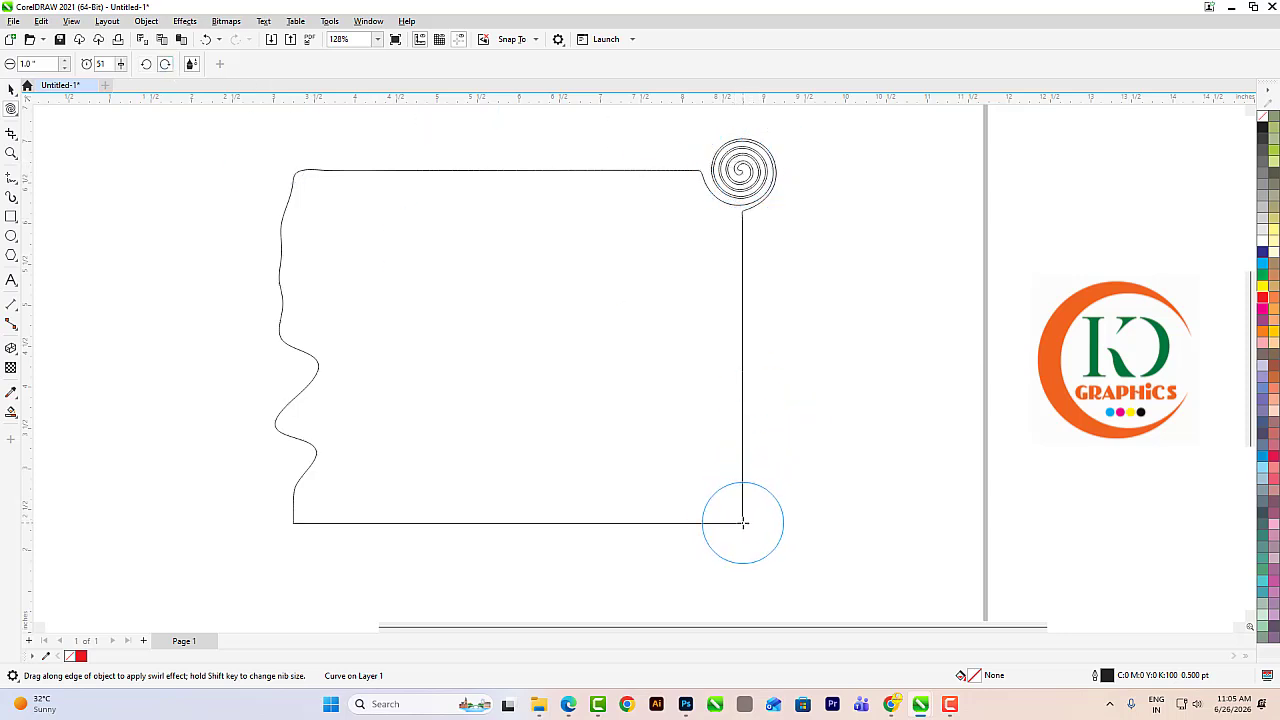
left_click_drag(743, 521, 743, 521)
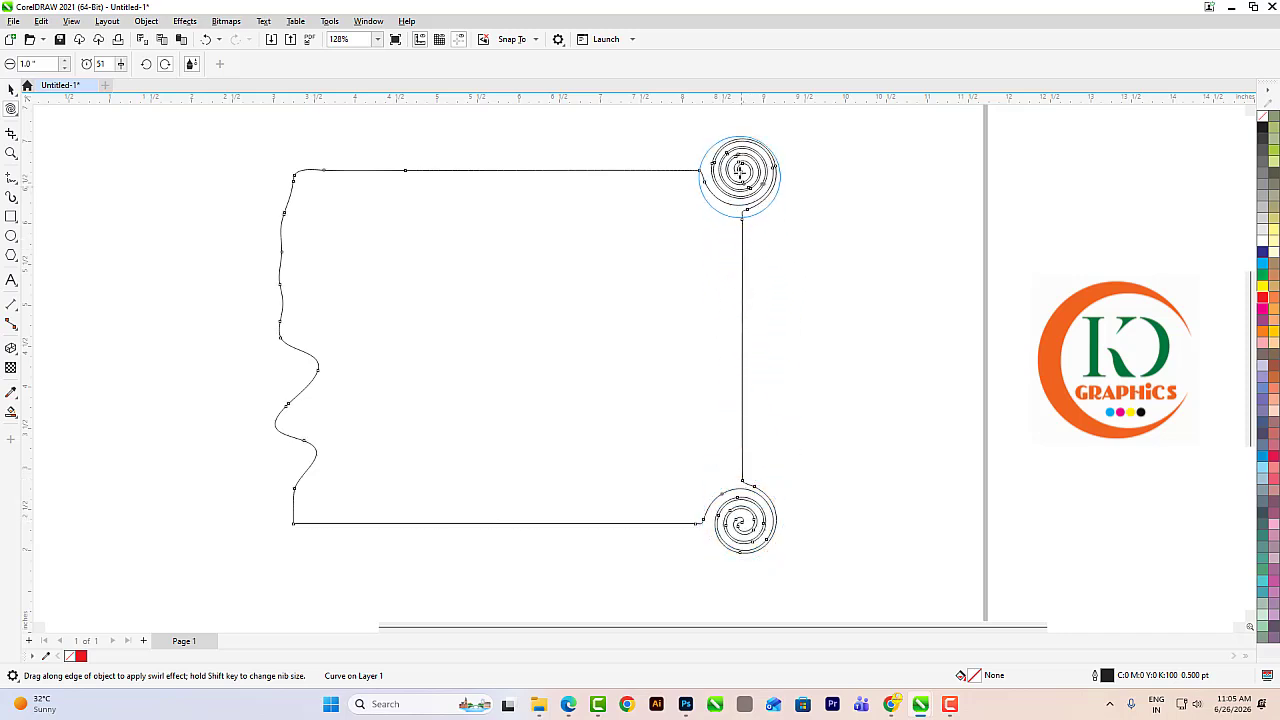
left_click_drag(737, 171, 736, 170)
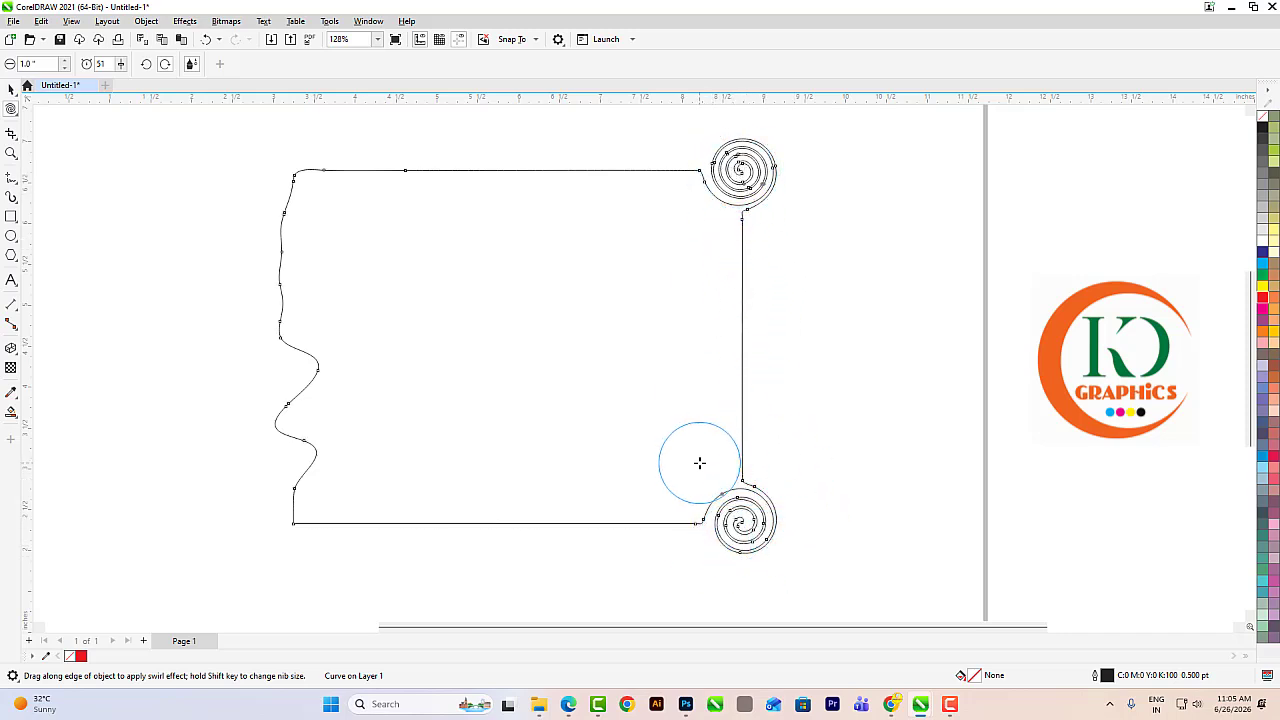
Step: Pull the shape's top edge inward at four spaced points using the Attract and Repel tool's attract mode
left_click(11, 133)
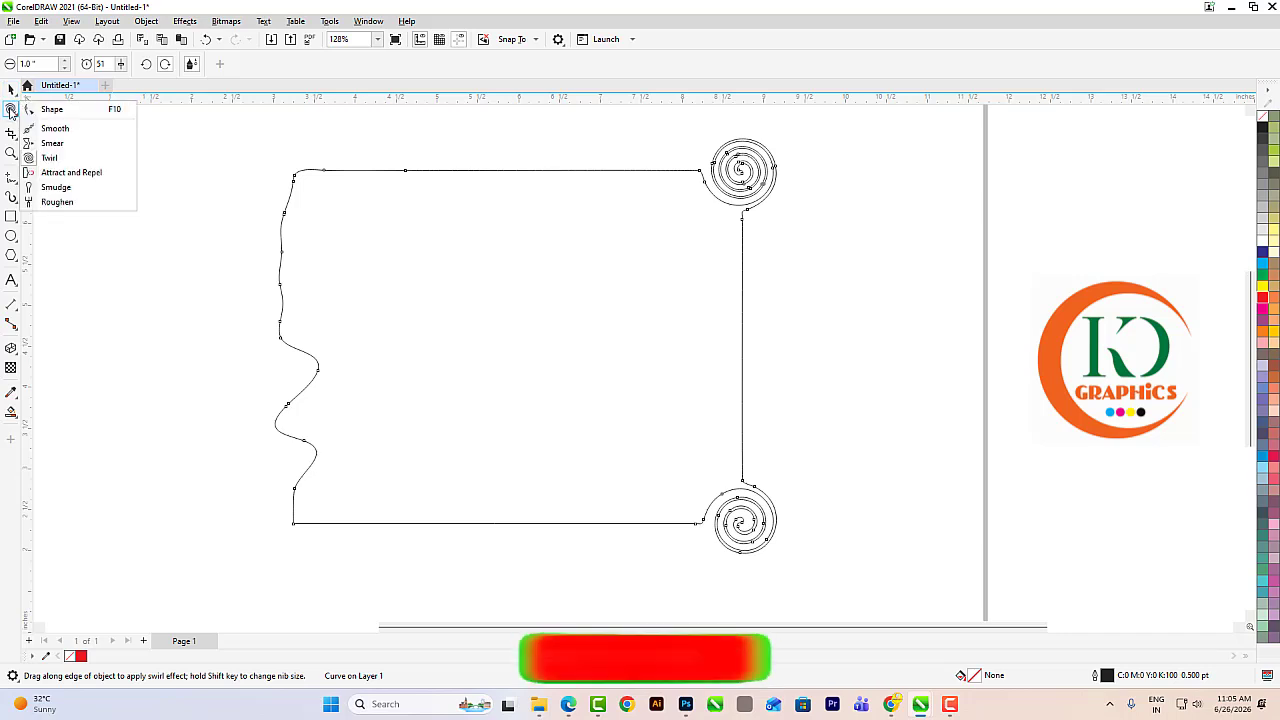
left_click(11, 108)
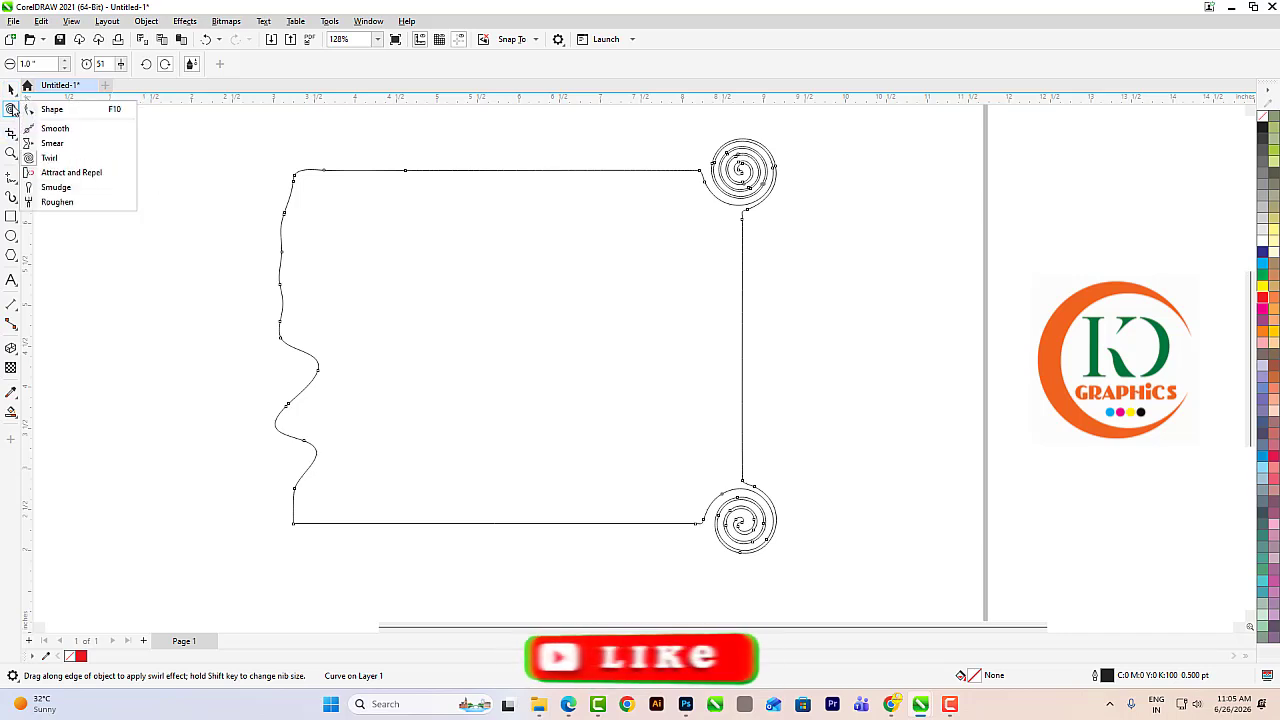
left_click(55, 175)
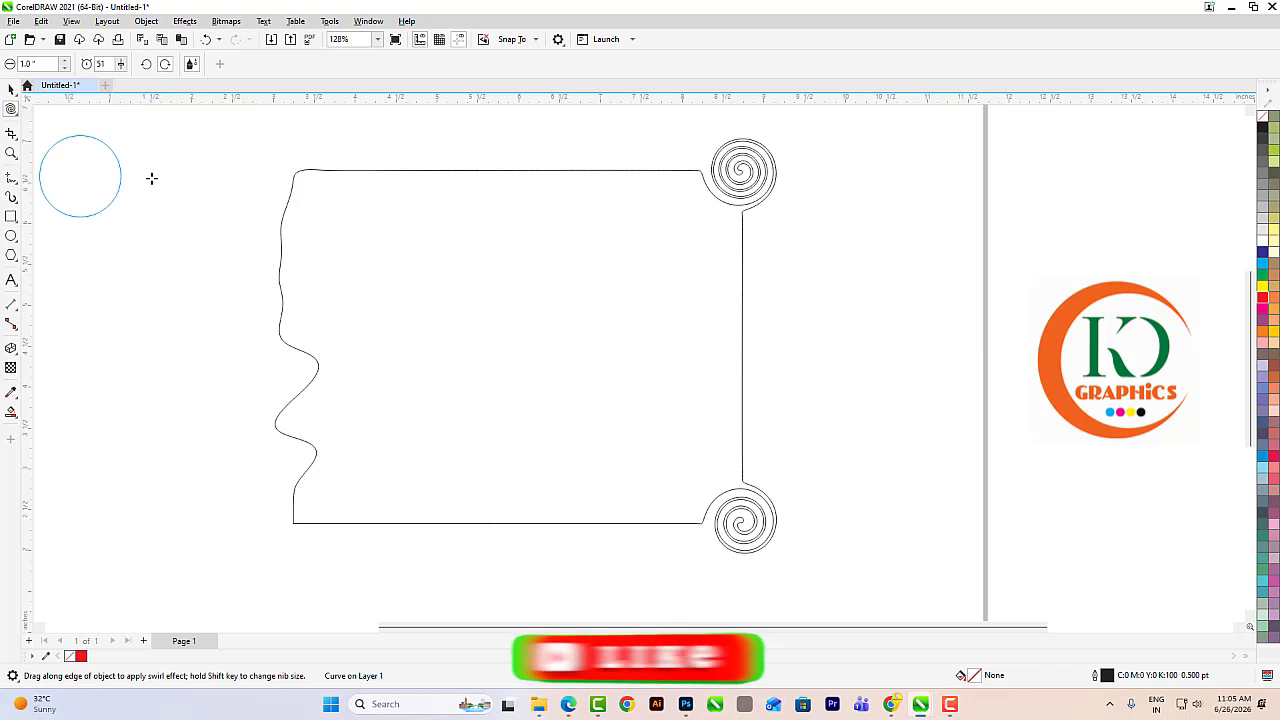
left_click_drag(437, 166, 437, 194)
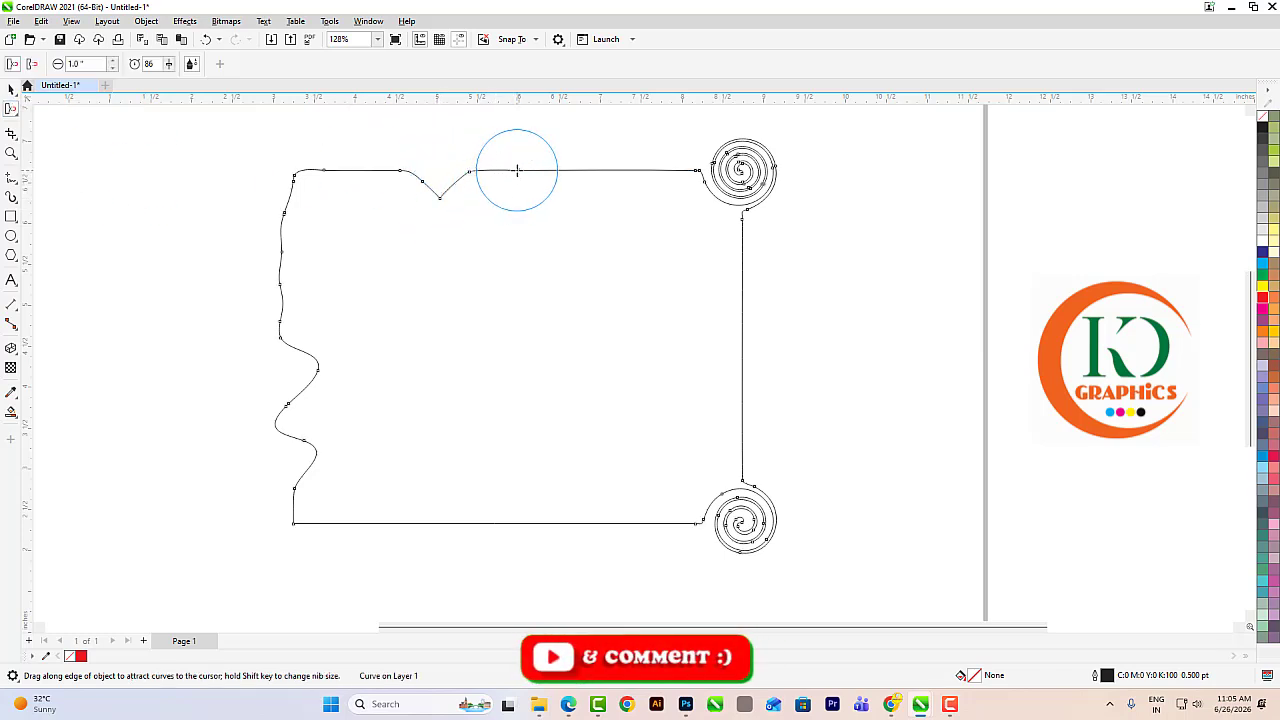
left_click_drag(514, 171, 519, 201)
left_click_drag(580, 171, 583, 206)
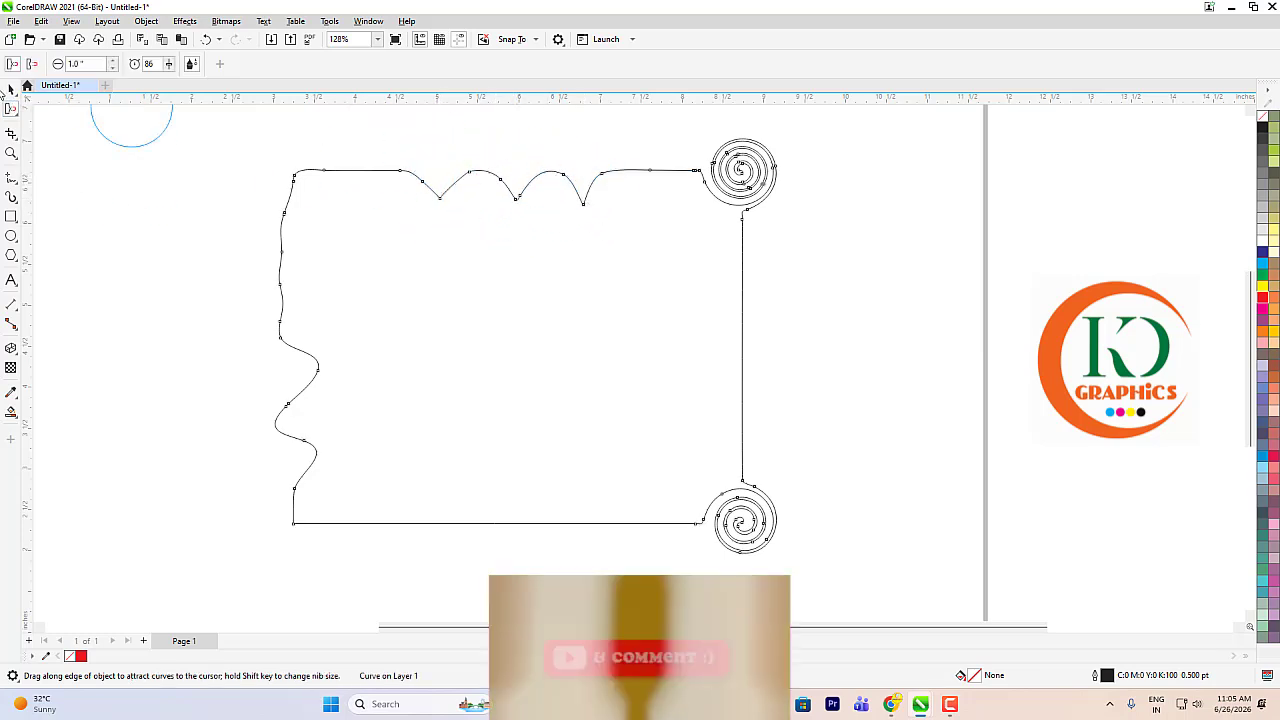
left_click(10, 108)
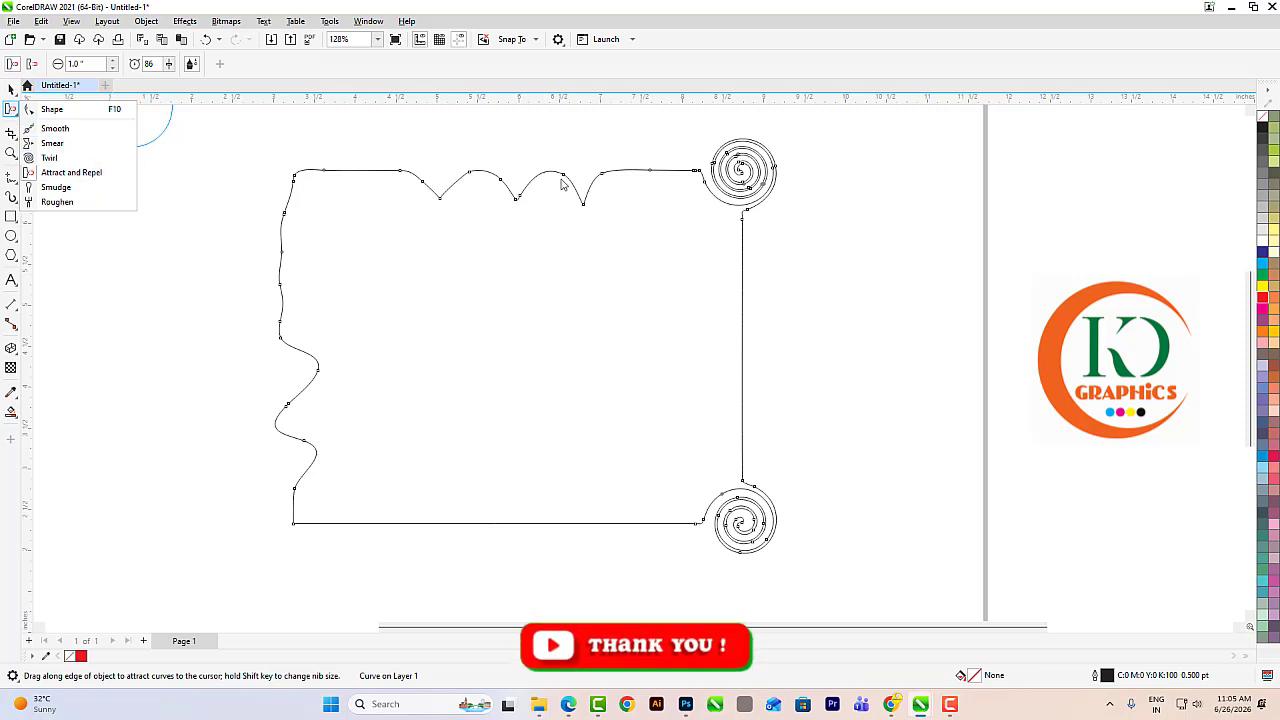
left_click(62, 172)
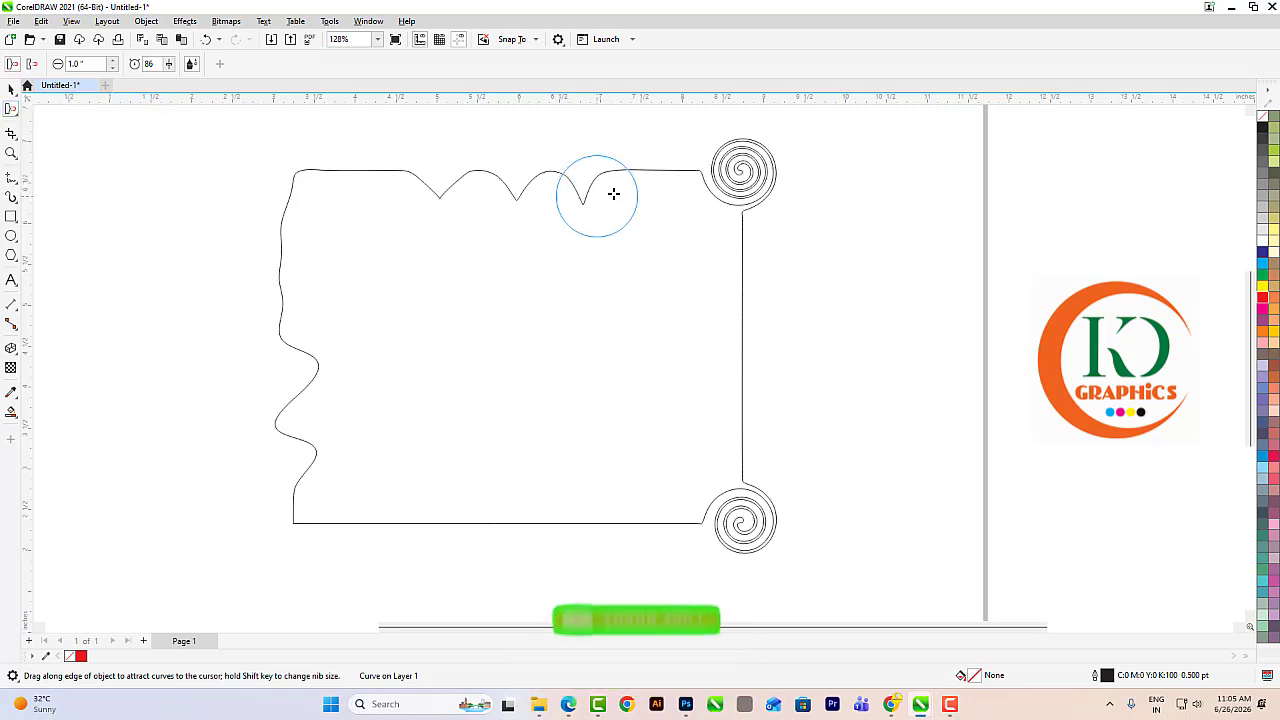
left_click_drag(649, 173, 648, 198)
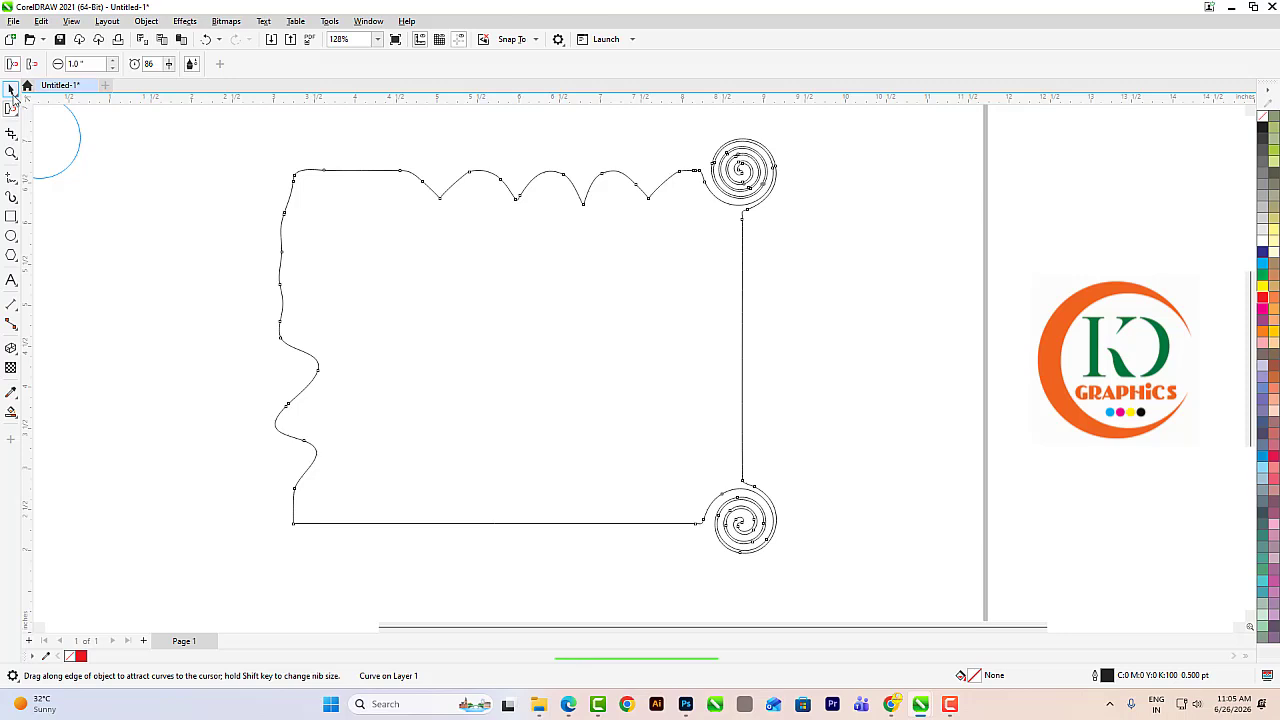
Step: Replace the distorted shape with a new rectangle about 3.8 × 2.8 in, filled with dark blue (C100 M100)
left_click(11, 91)
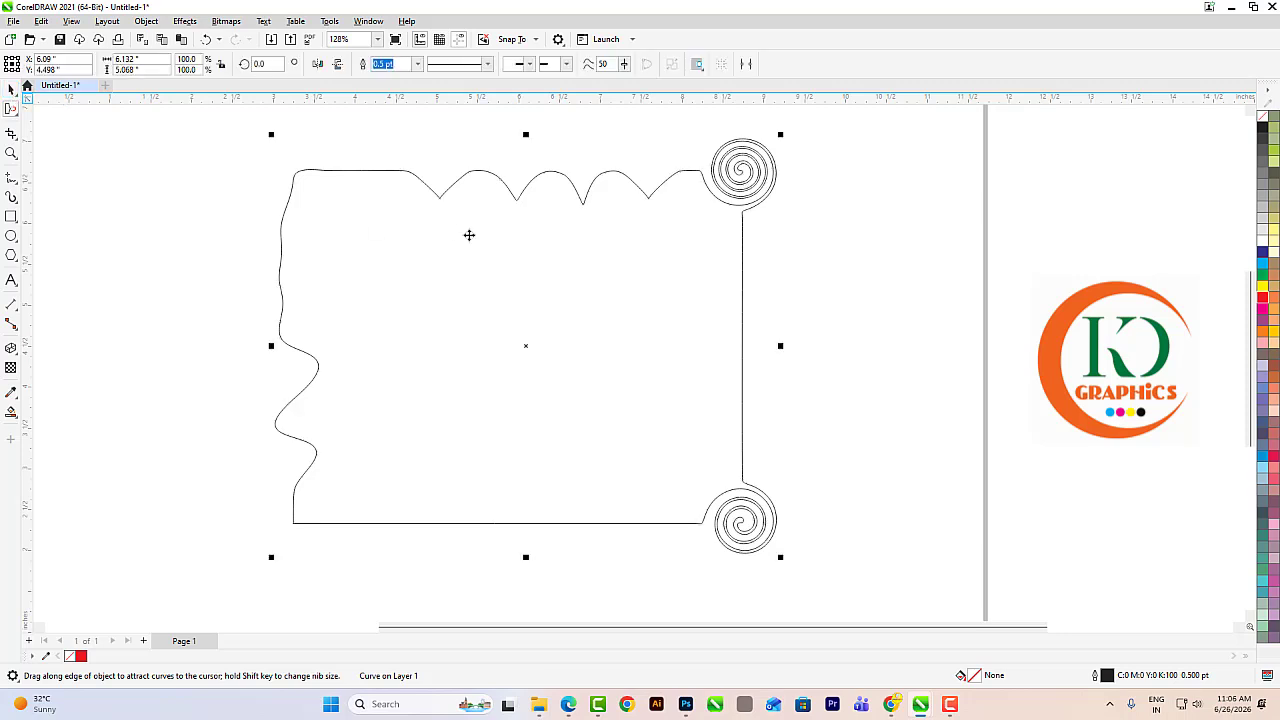
left_click(11, 216)
left_click_drag(307, 216, 618, 452)
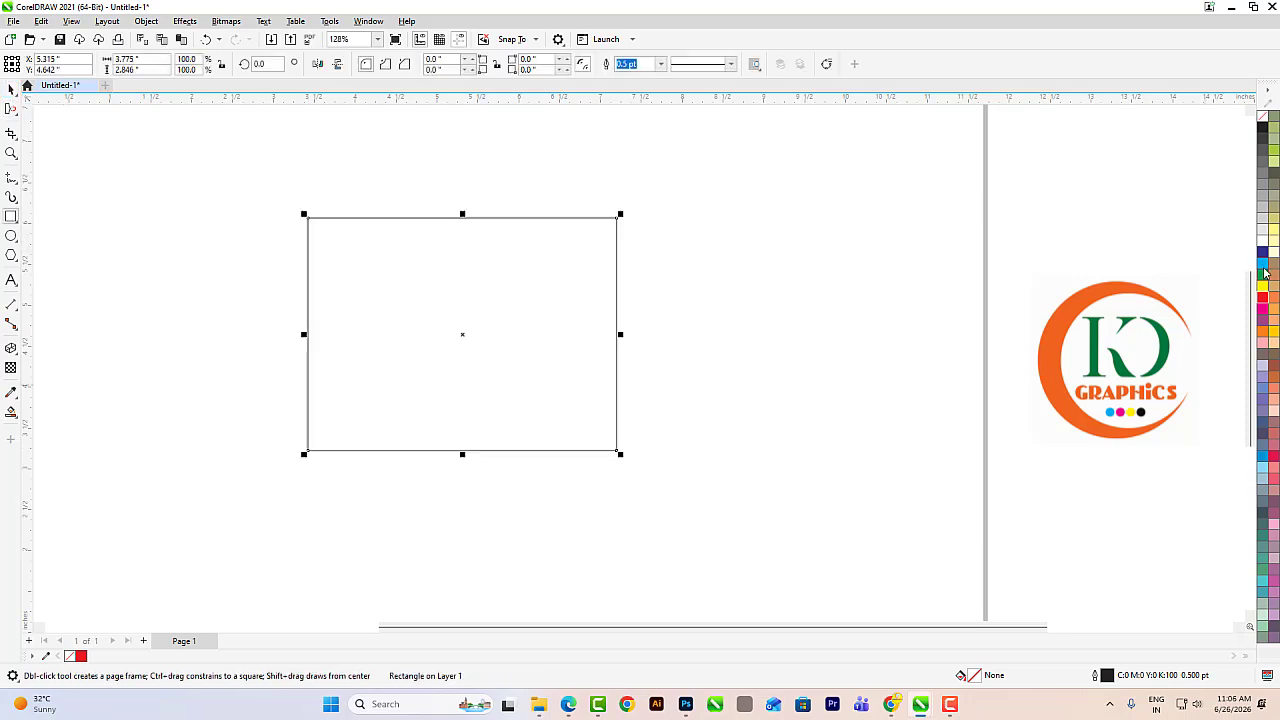
left_click(1262, 252)
Step: Smudge a curved band through the blue rectangle from its left edge out past its right edge with a 0.36 in nib
left_click(11, 108)
left_click(11, 108)
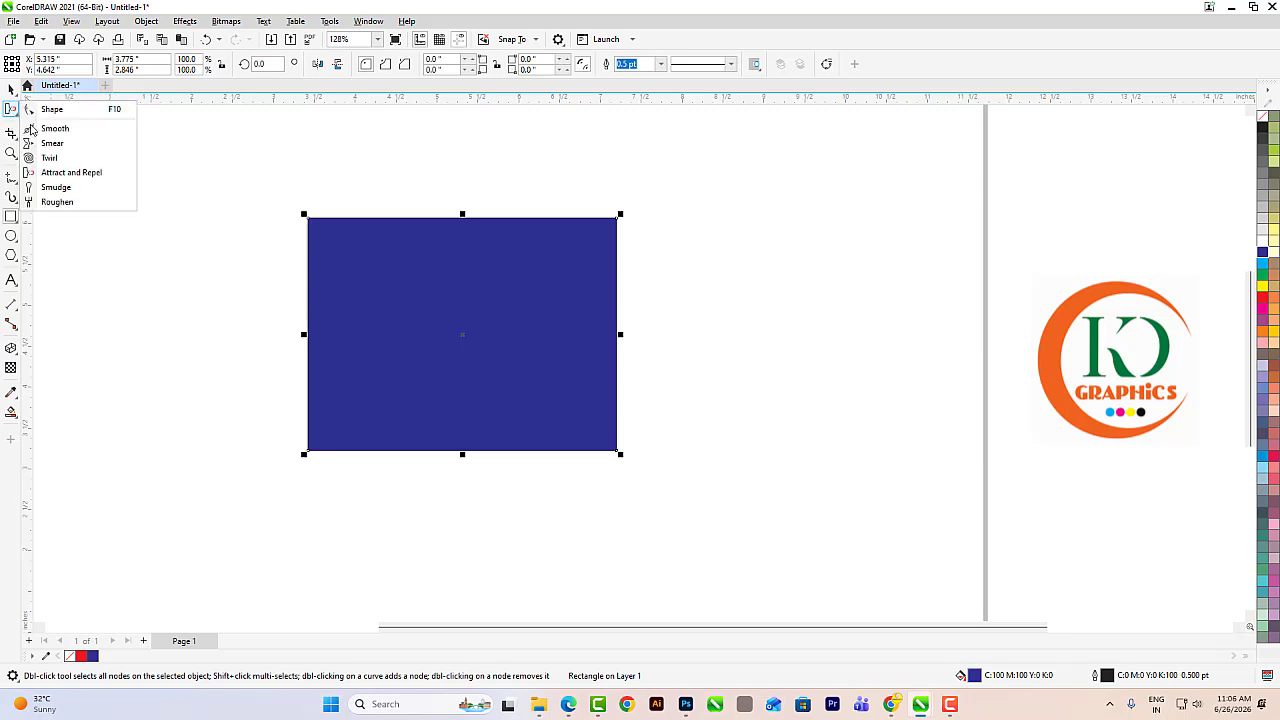
left_click(57, 188)
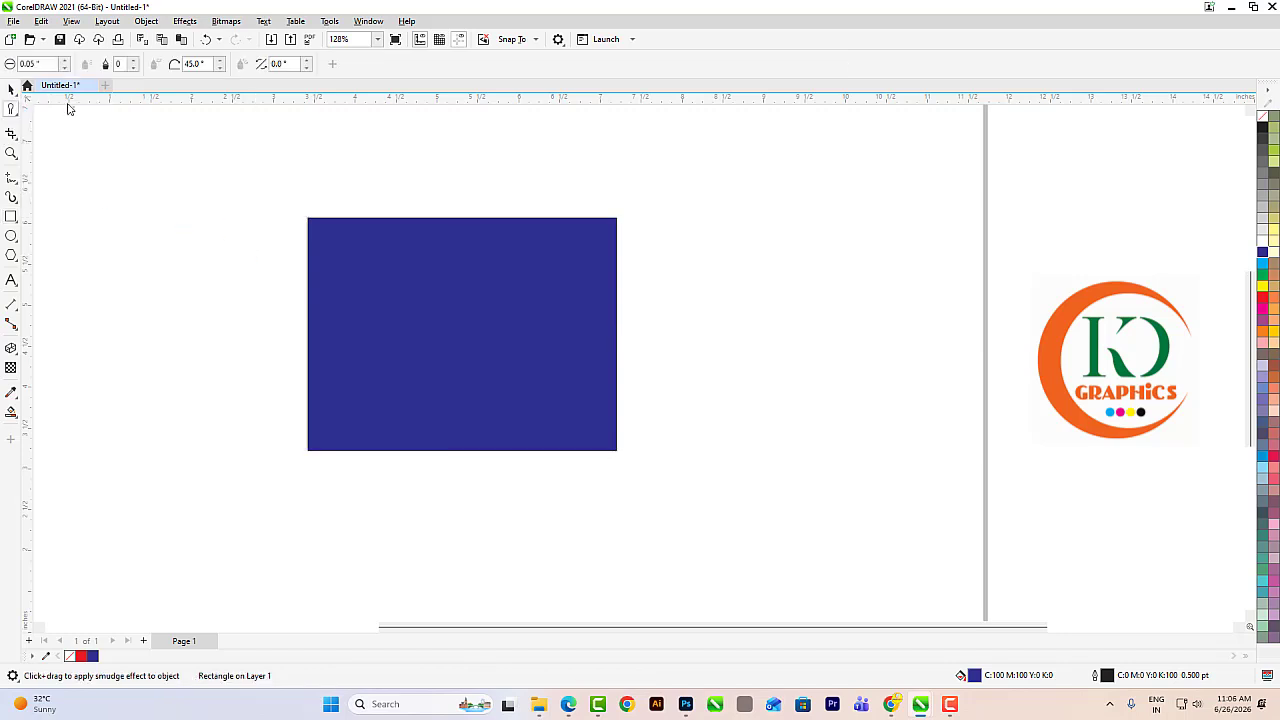
left_click(66, 61)
left_click(68, 61)
left_click(68, 61)
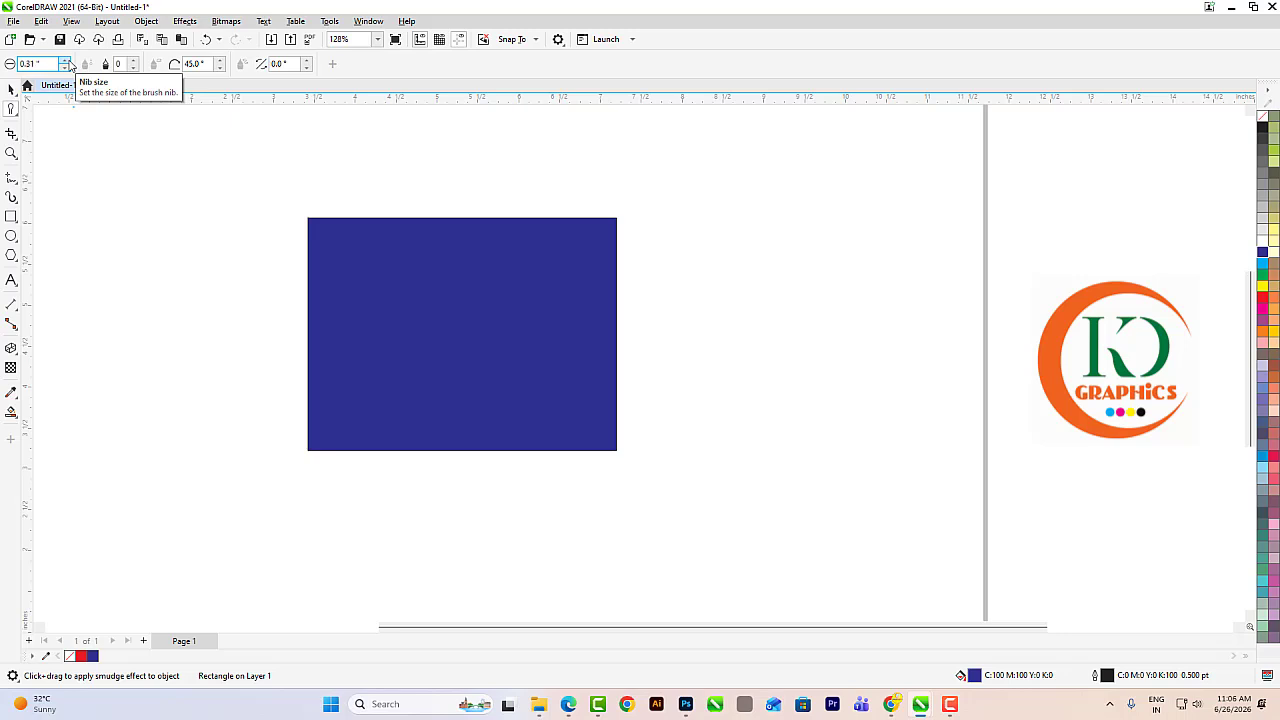
left_click(68, 62)
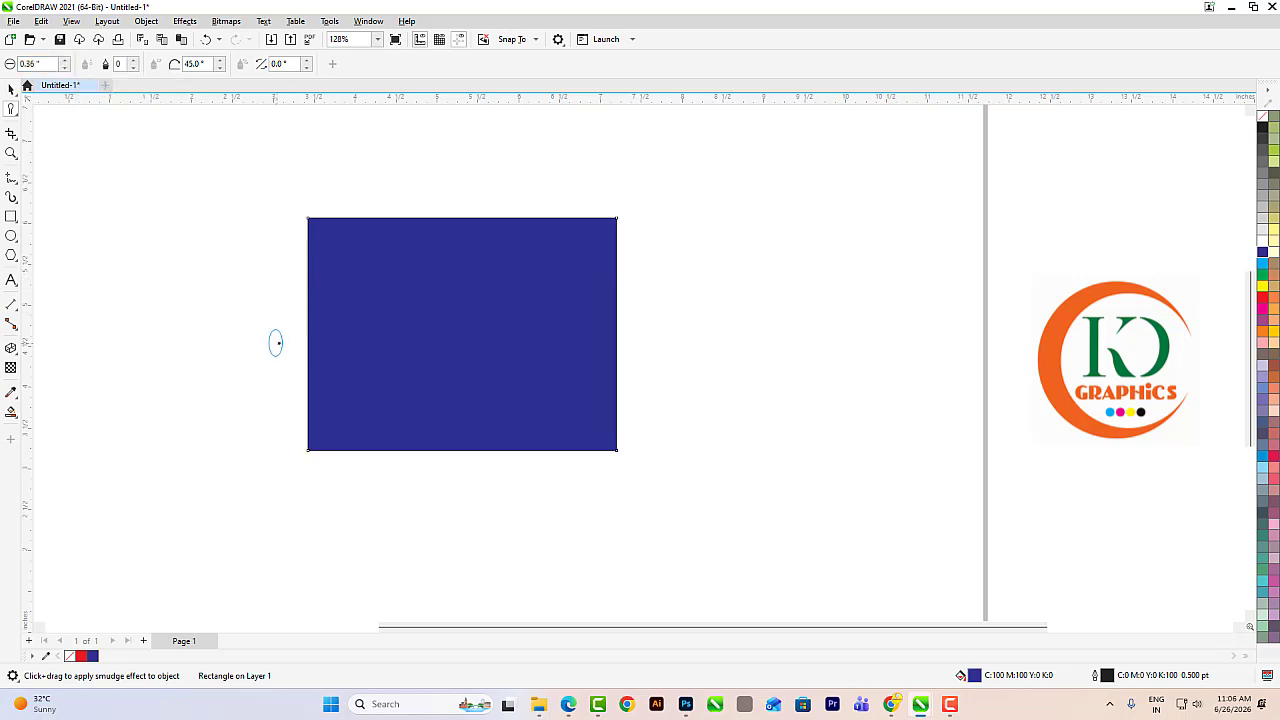
mouse_move(295, 333)
left_mouse_down()
mouse_move(503, 289)
mouse_move(703, 320)
mouse_move(712, 335)
left_mouse_up()
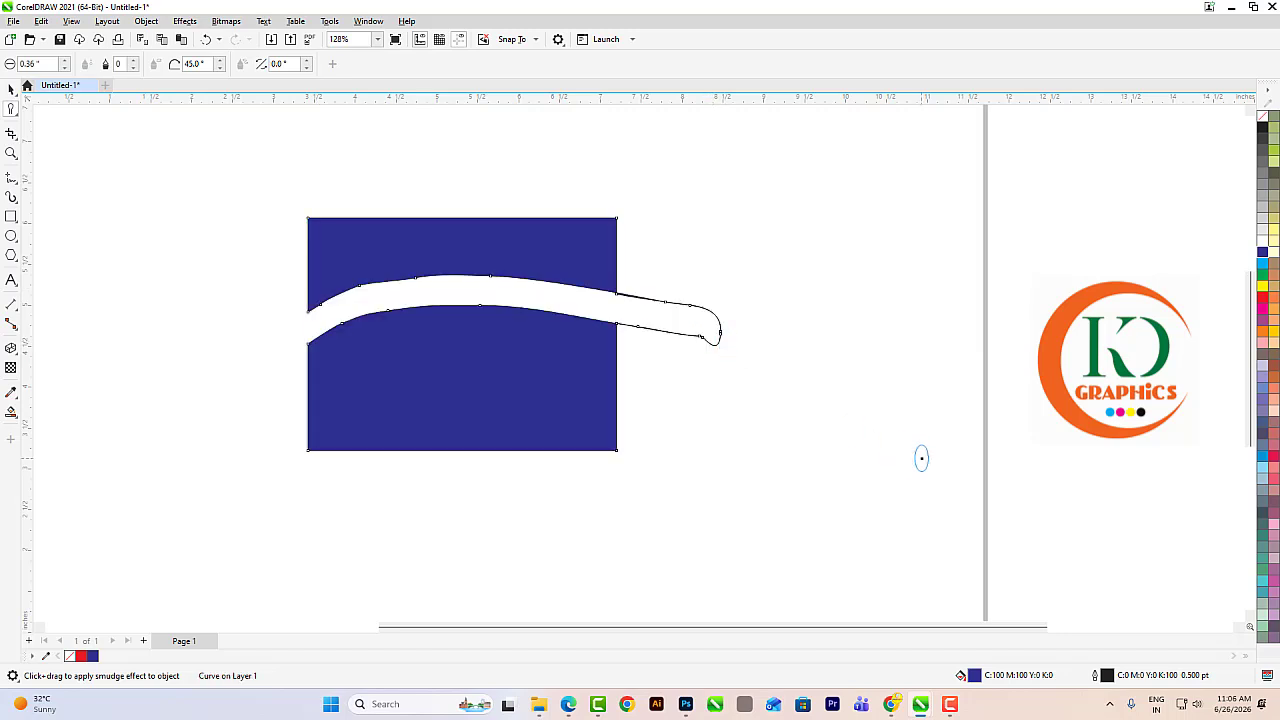
key("space")
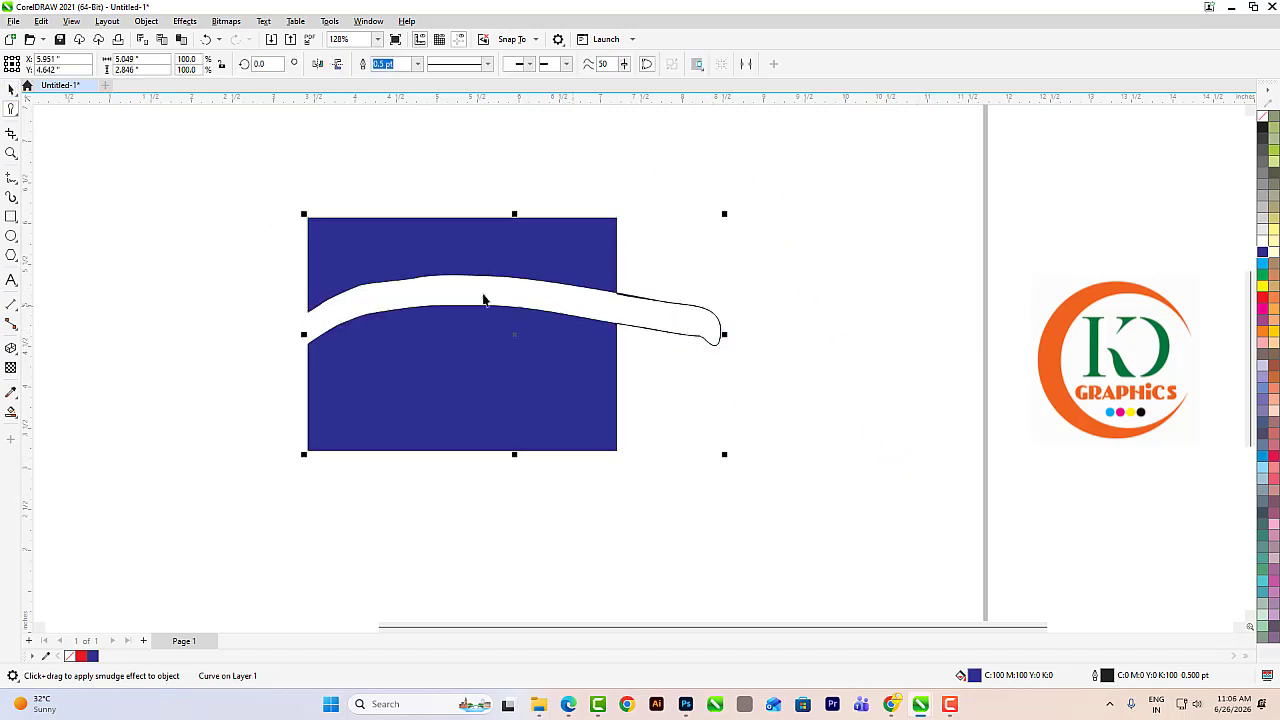
scroll(460, 287, "up", 1)
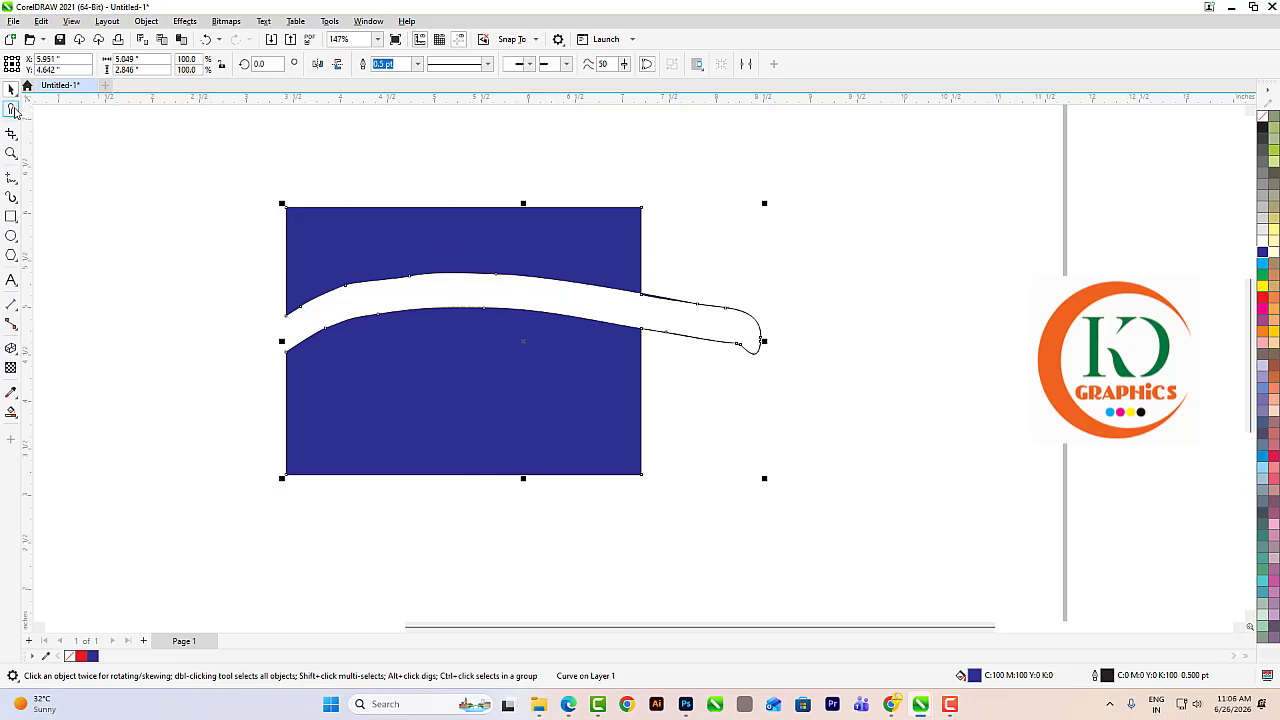
Step: Replace the smudged shape with a new unfilled rectangle about 2.85 × 2.56 in
left_click(14, 112)
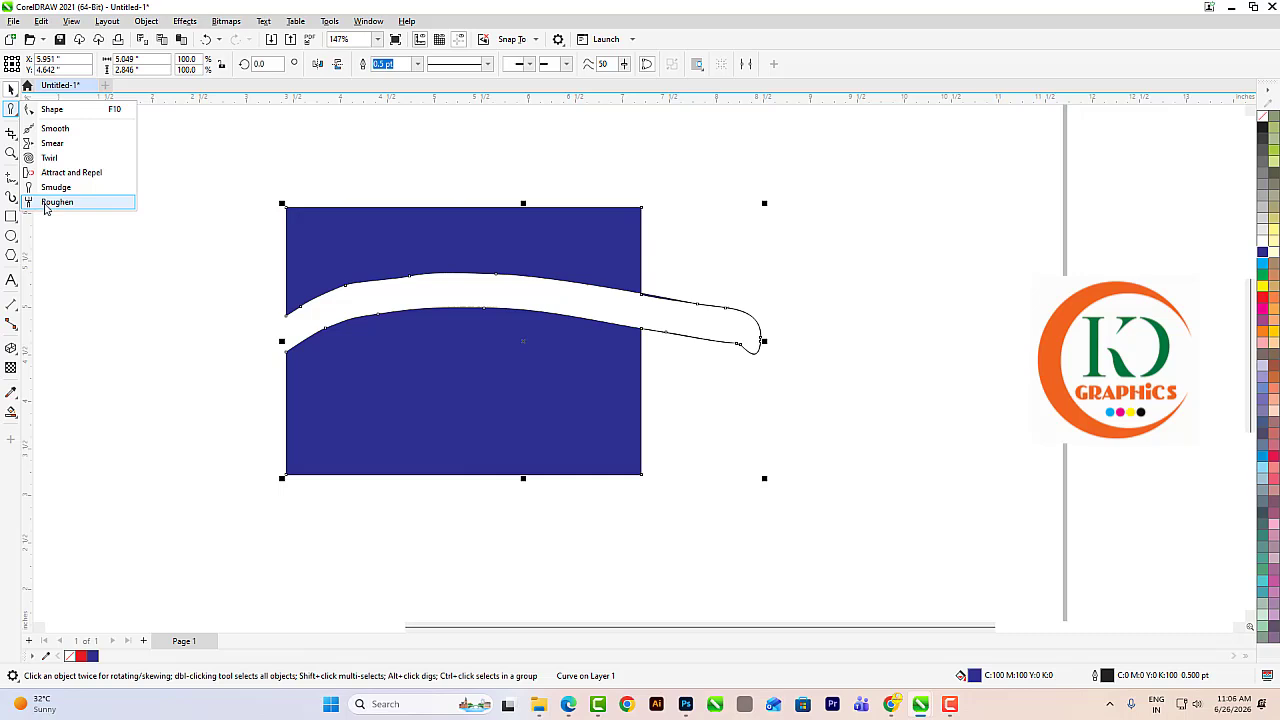
left_click(114, 268)
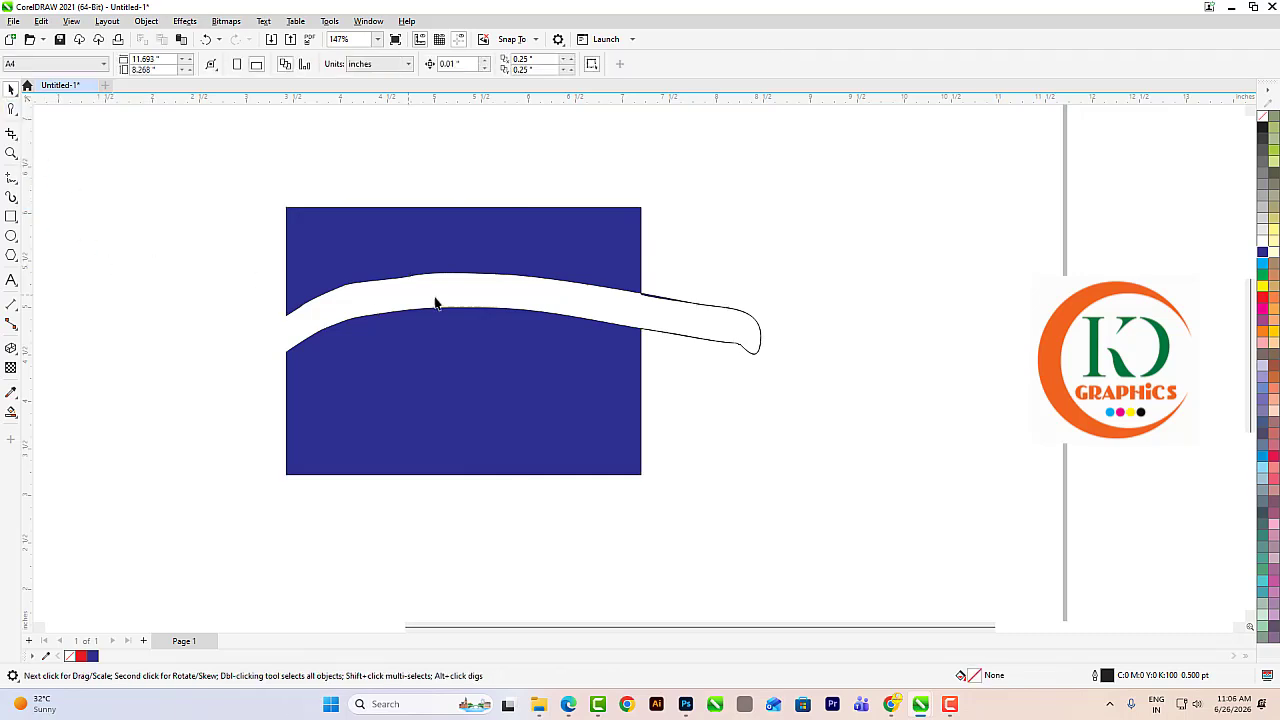
left_click(450, 343)
key("Delete")
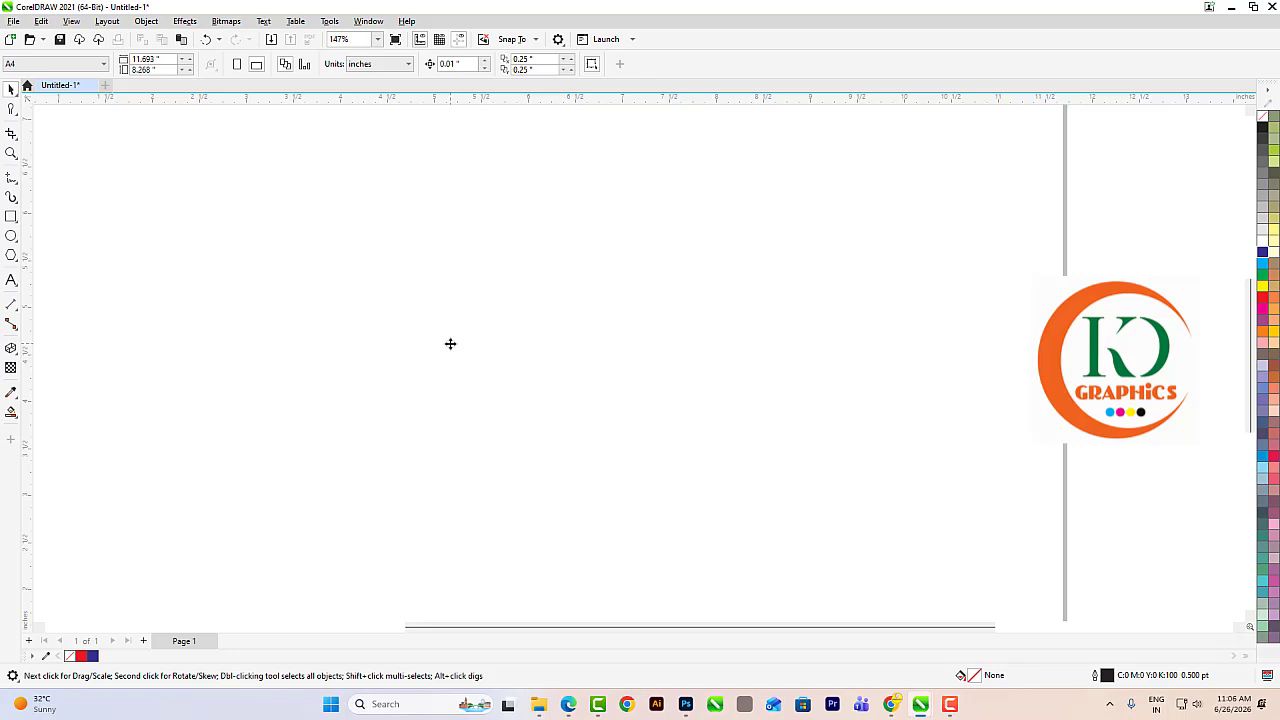
left_click(10, 217)
left_click_drag(343, 219, 611, 463)
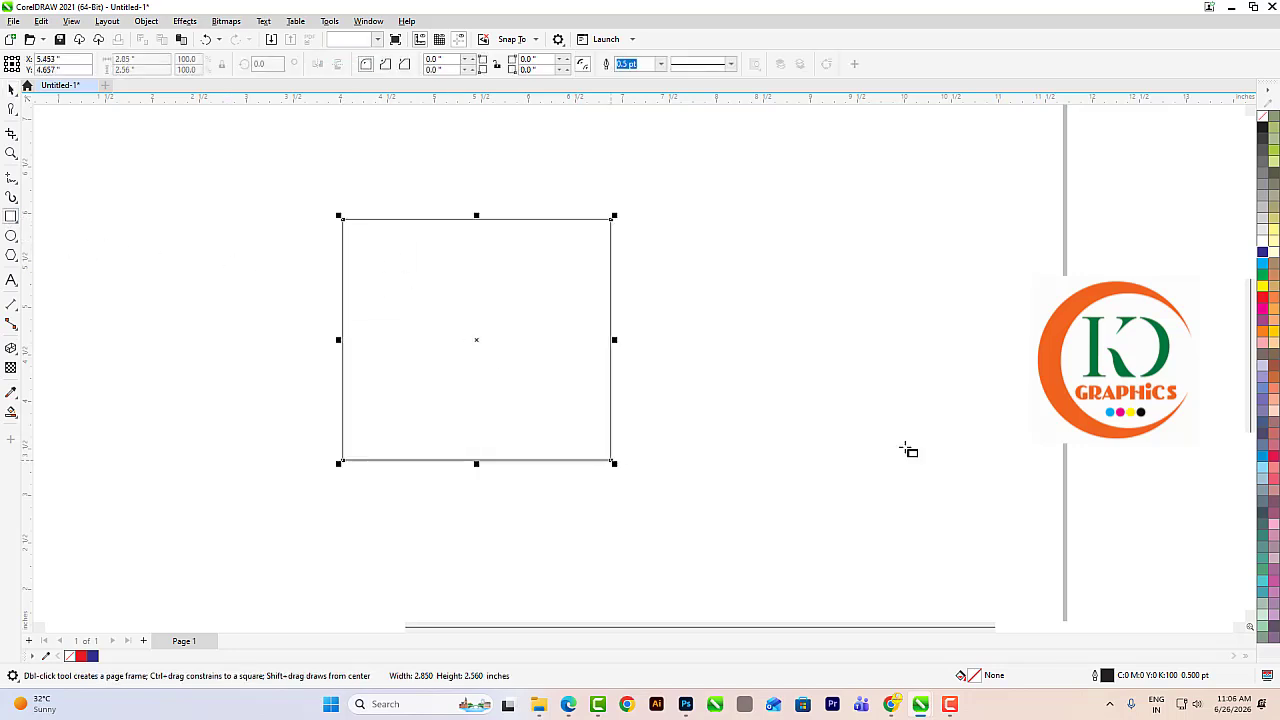
scroll(486, 290, "up", 1)
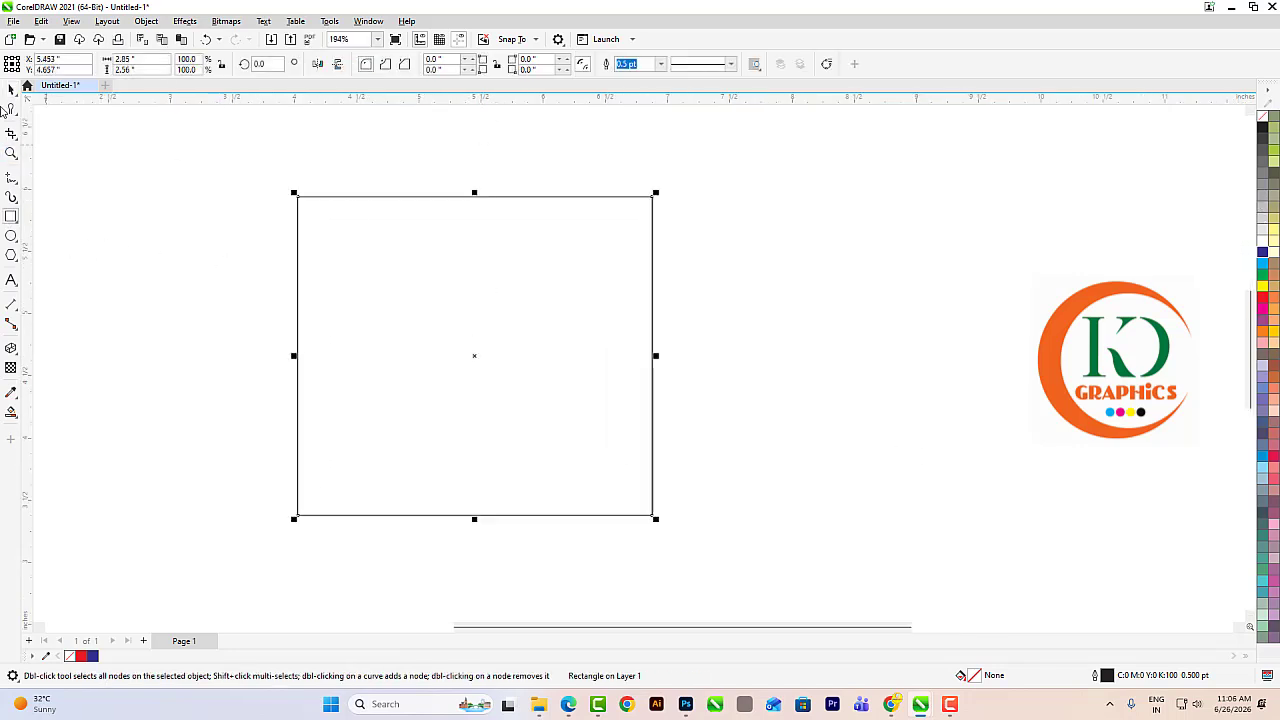
Step: Roughen the rectangle's entire left edge into a zigzag using the Roughen tool with a 0.31 in nib
left_click(11, 110)
left_click(58, 203)
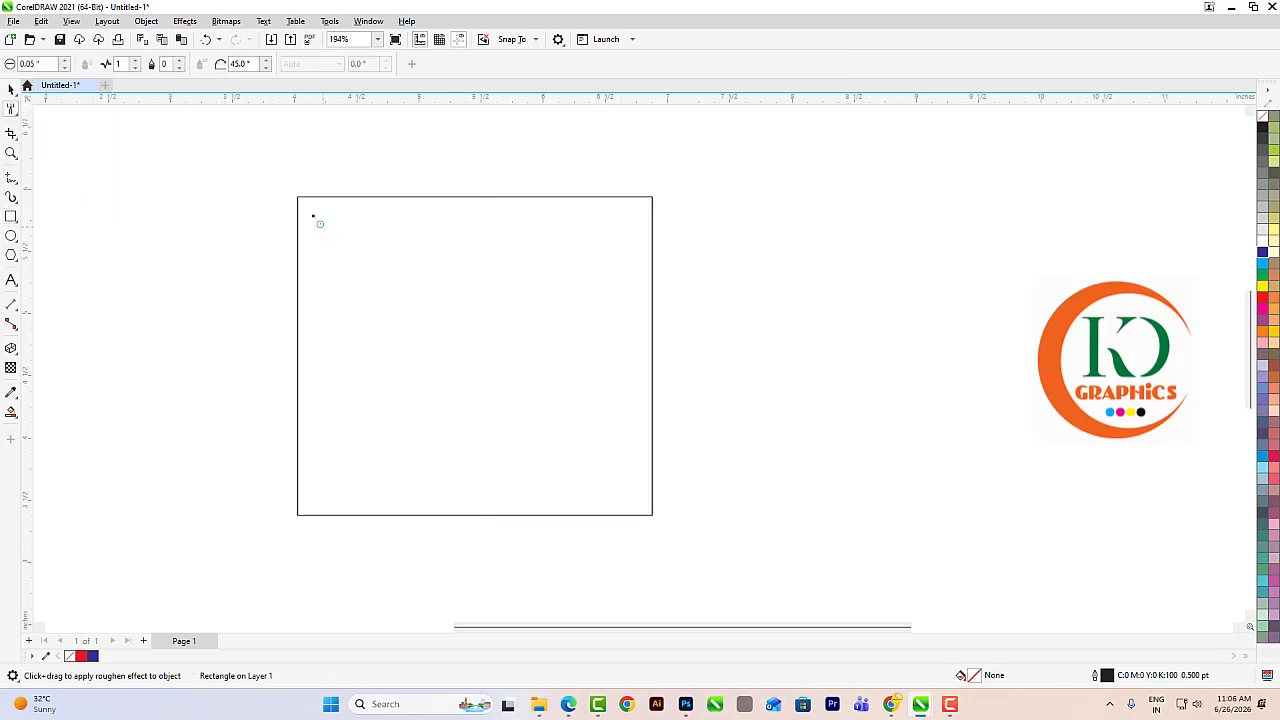
left_click(65, 61)
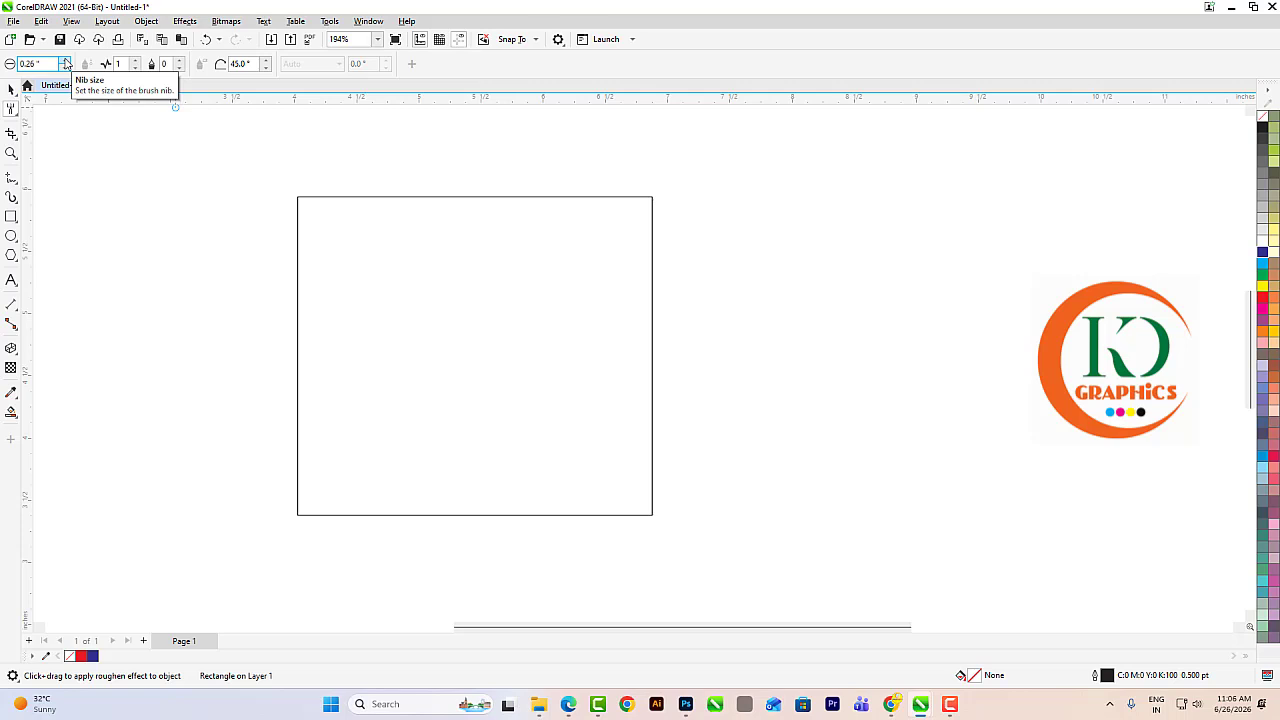
left_click(65, 61)
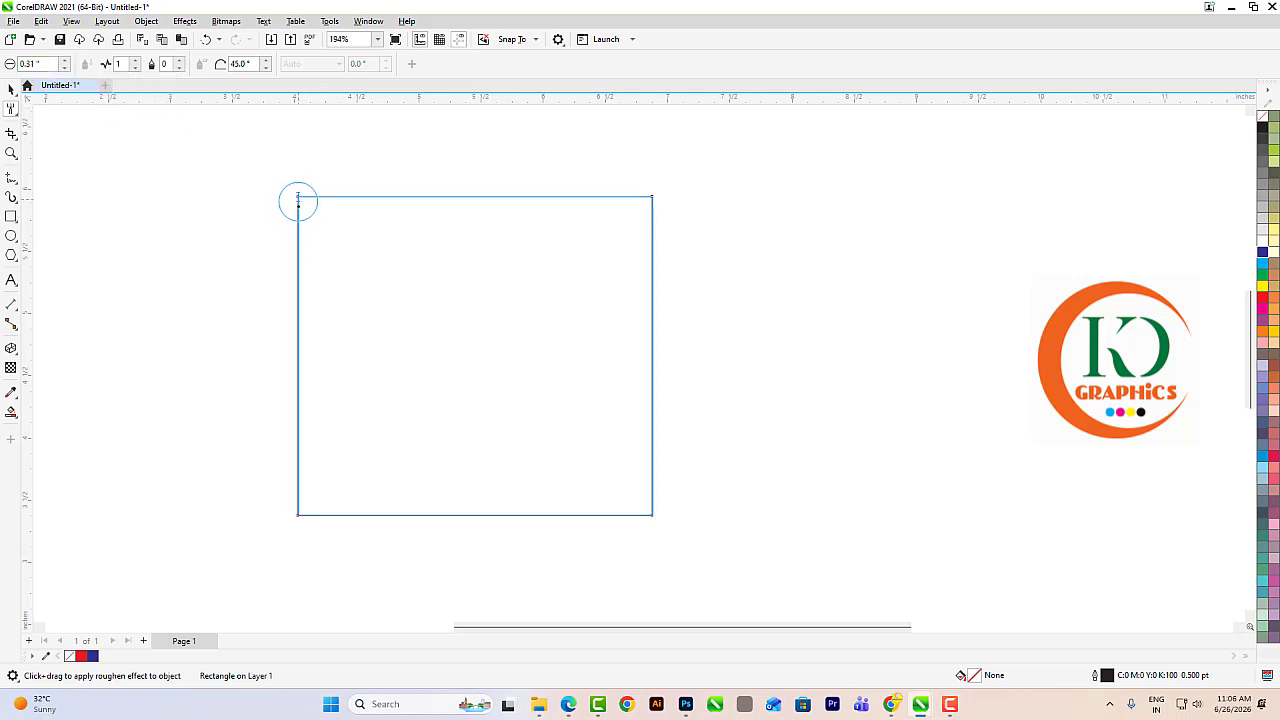
left_click_drag(298, 236, 297, 510)
left_click(11, 88)
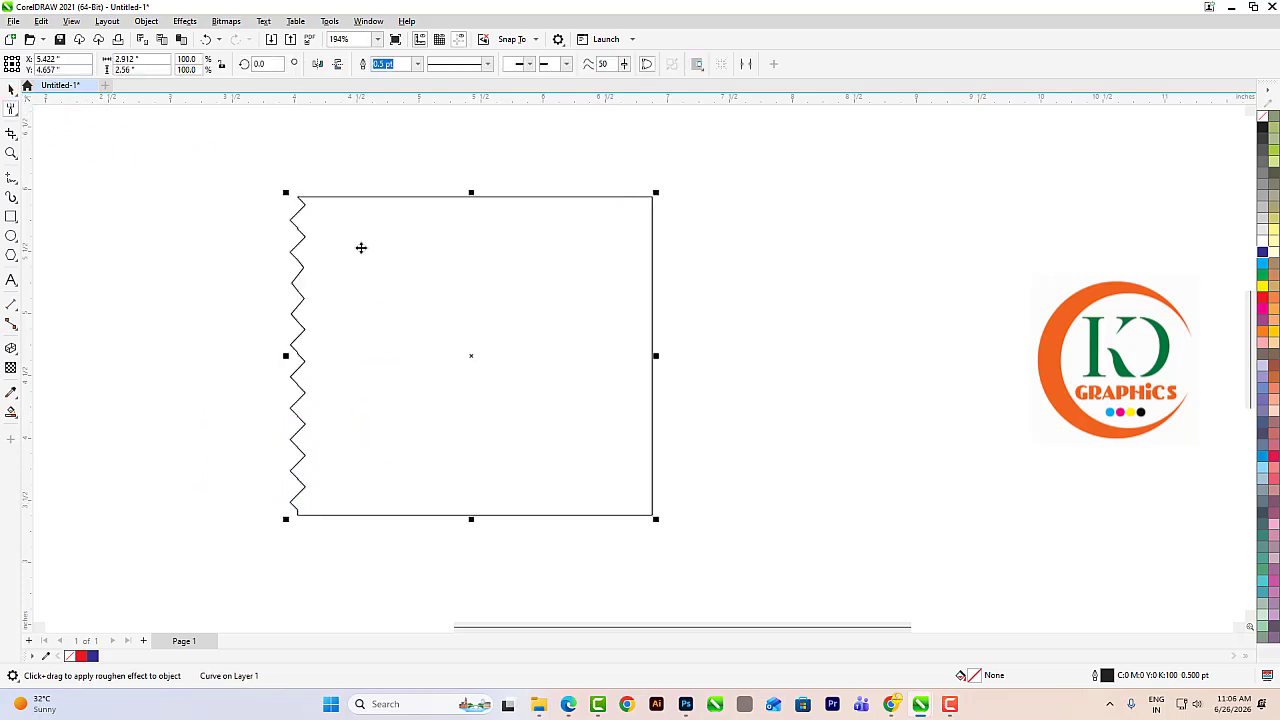
scroll(323, 332, "up", 1)
key("space")
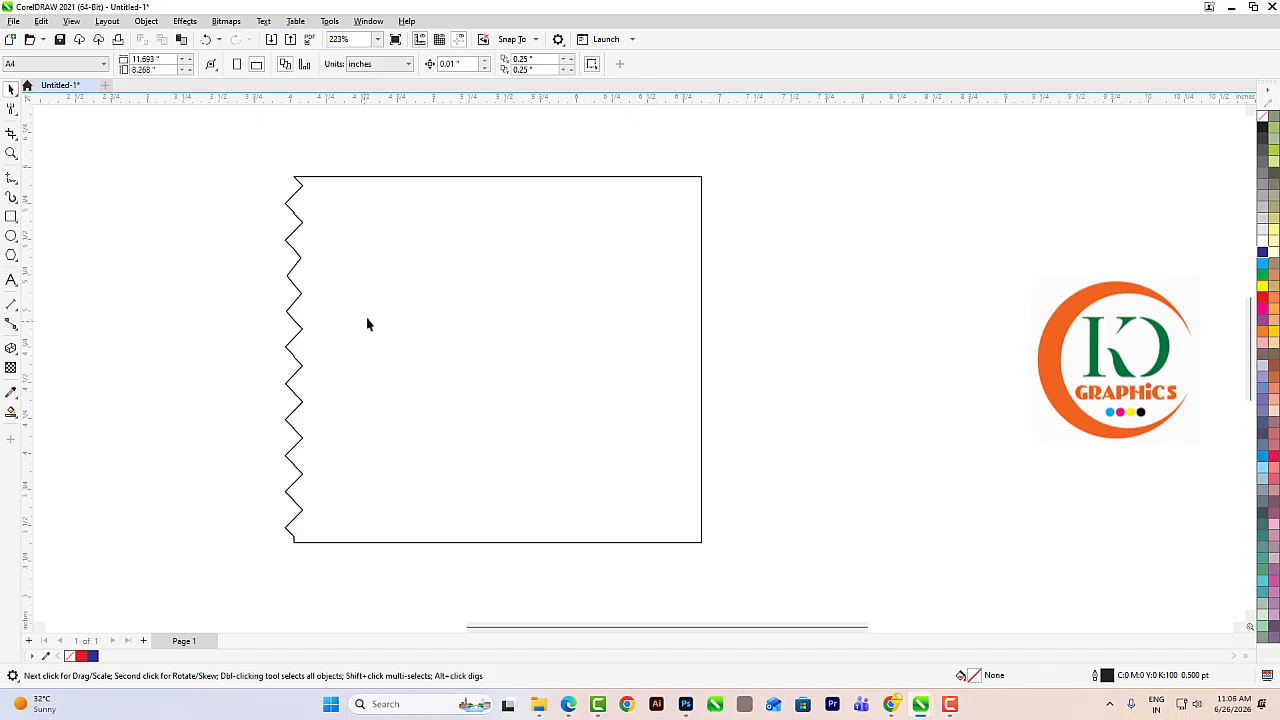
key("space")
left_click(10, 110)
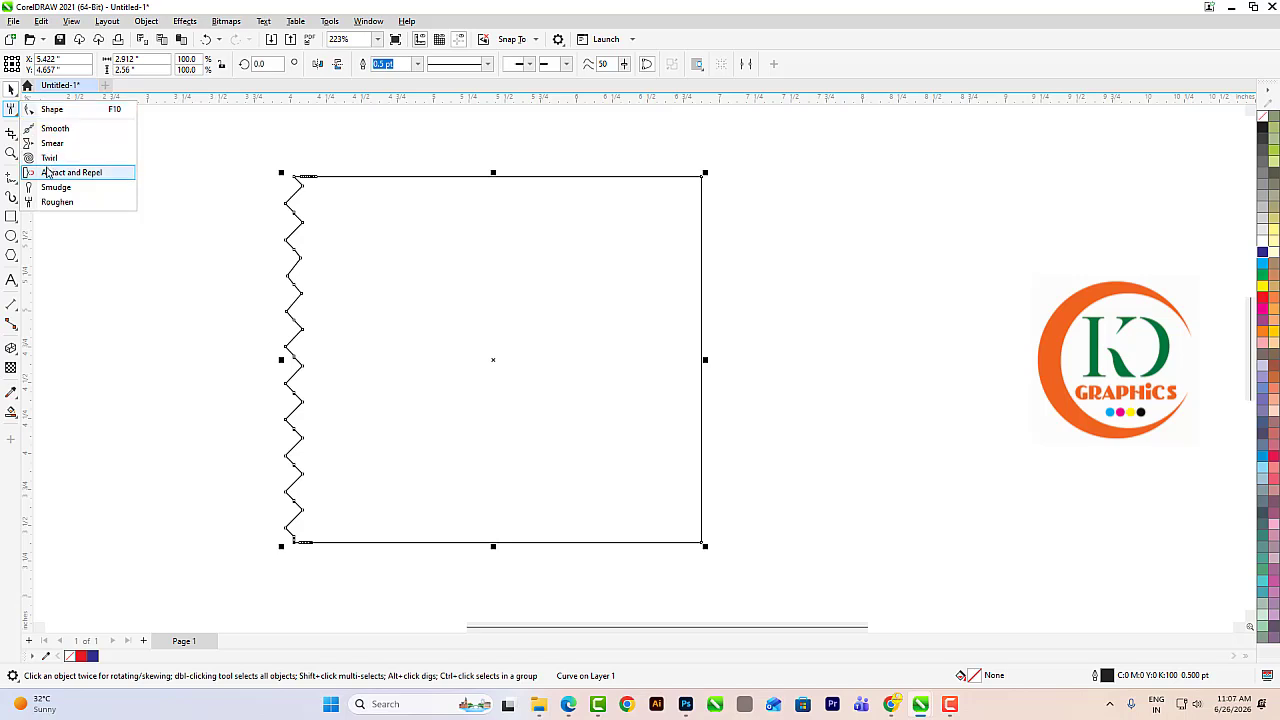
left_click(92, 250)
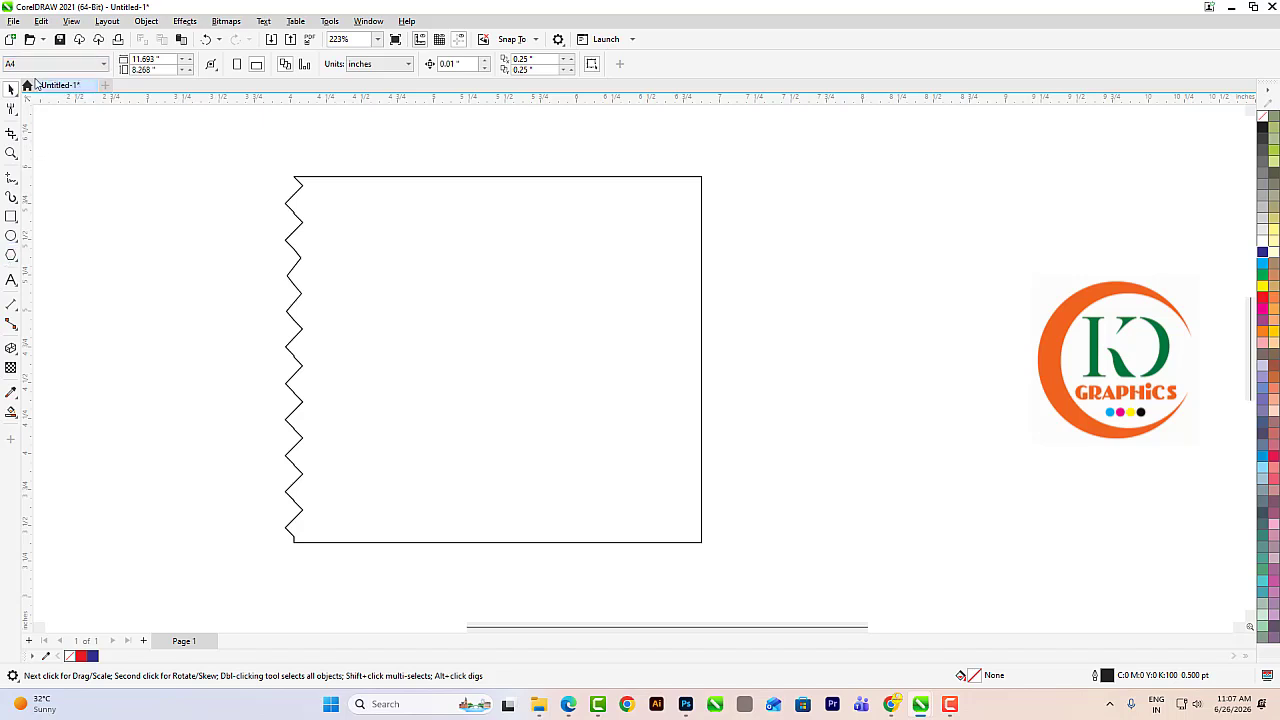
left_click(16, 24)
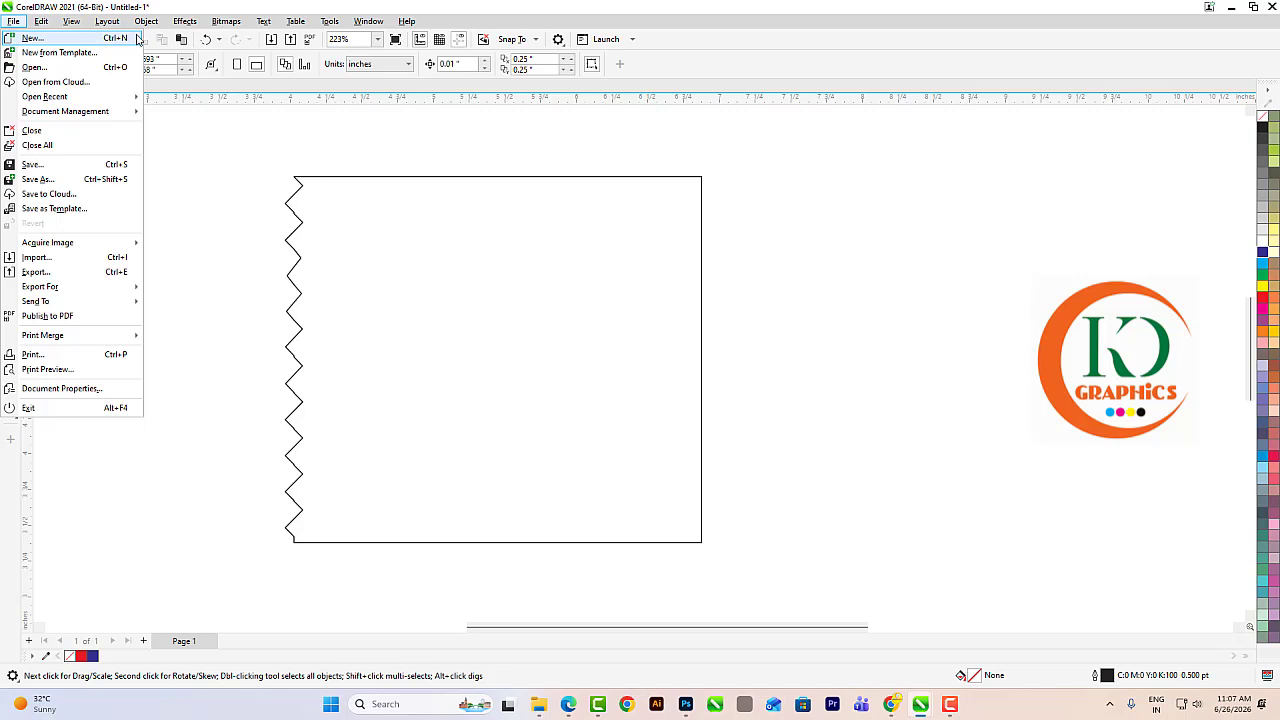
left_click(220, 178)
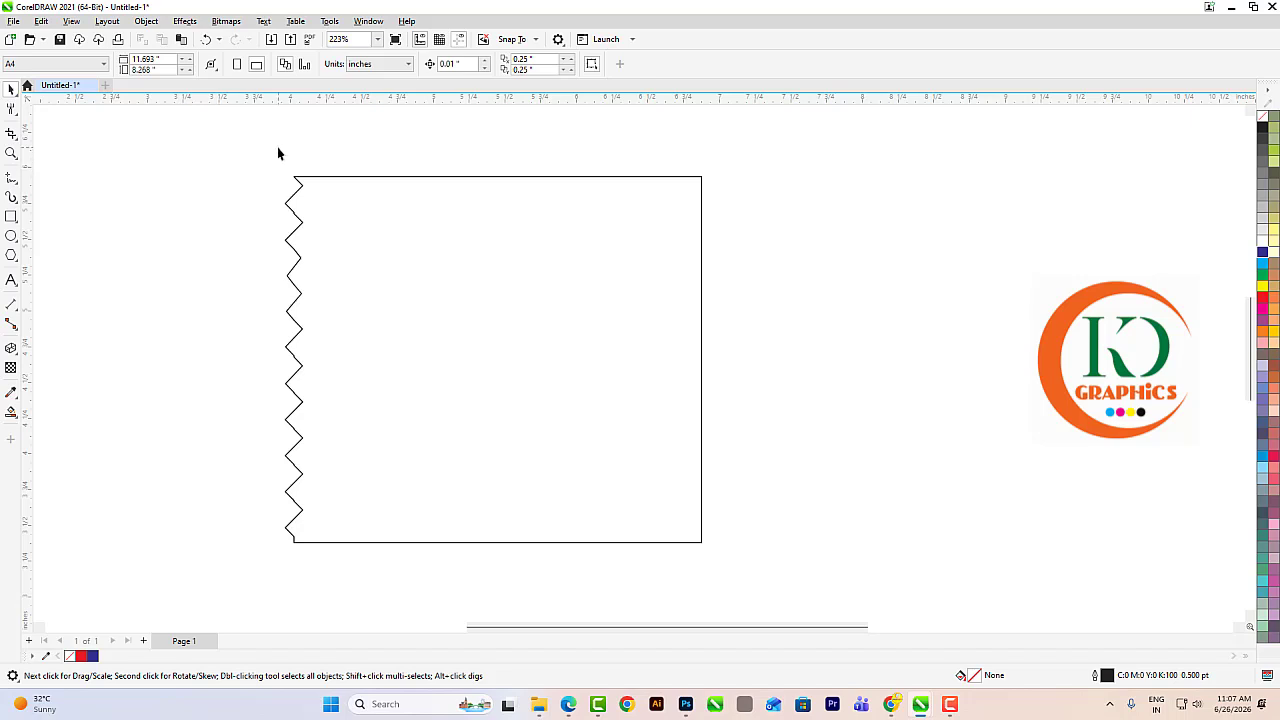
Step: Switch to the YouTube channel page in Chrome and set the channel's subscription notifications to Personalised
left_click(891, 704)
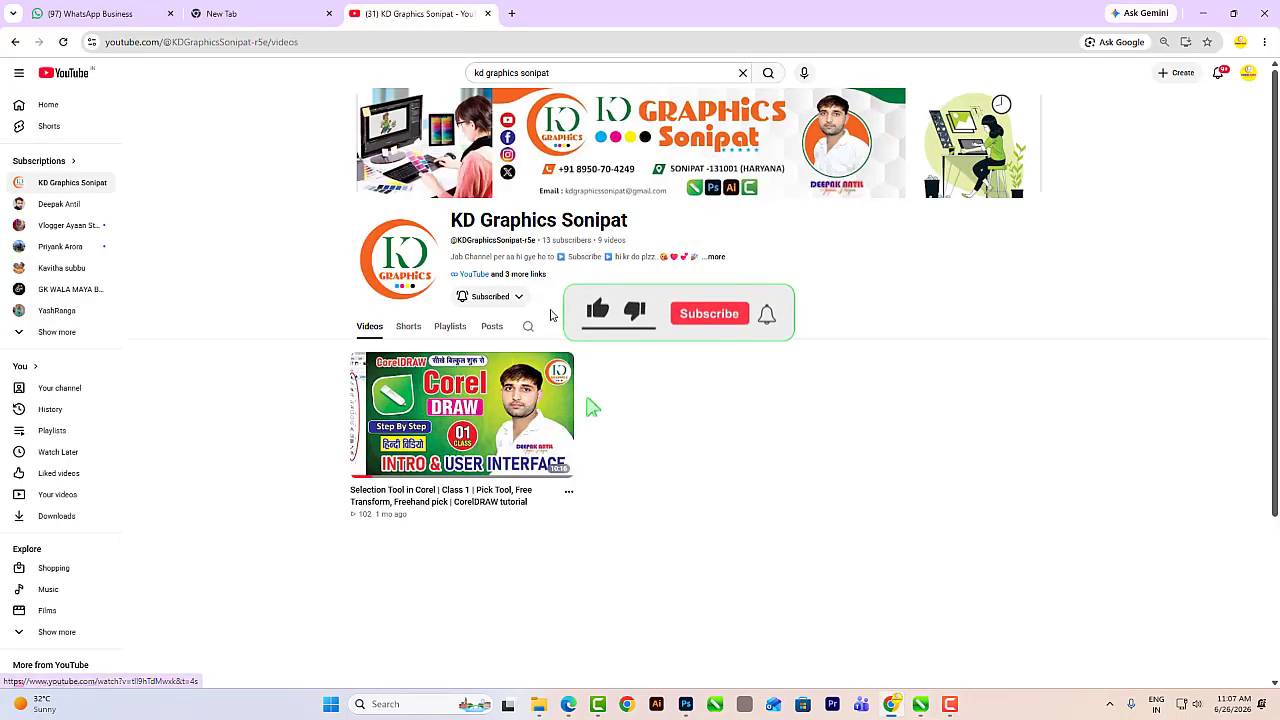
left_click(500, 297)
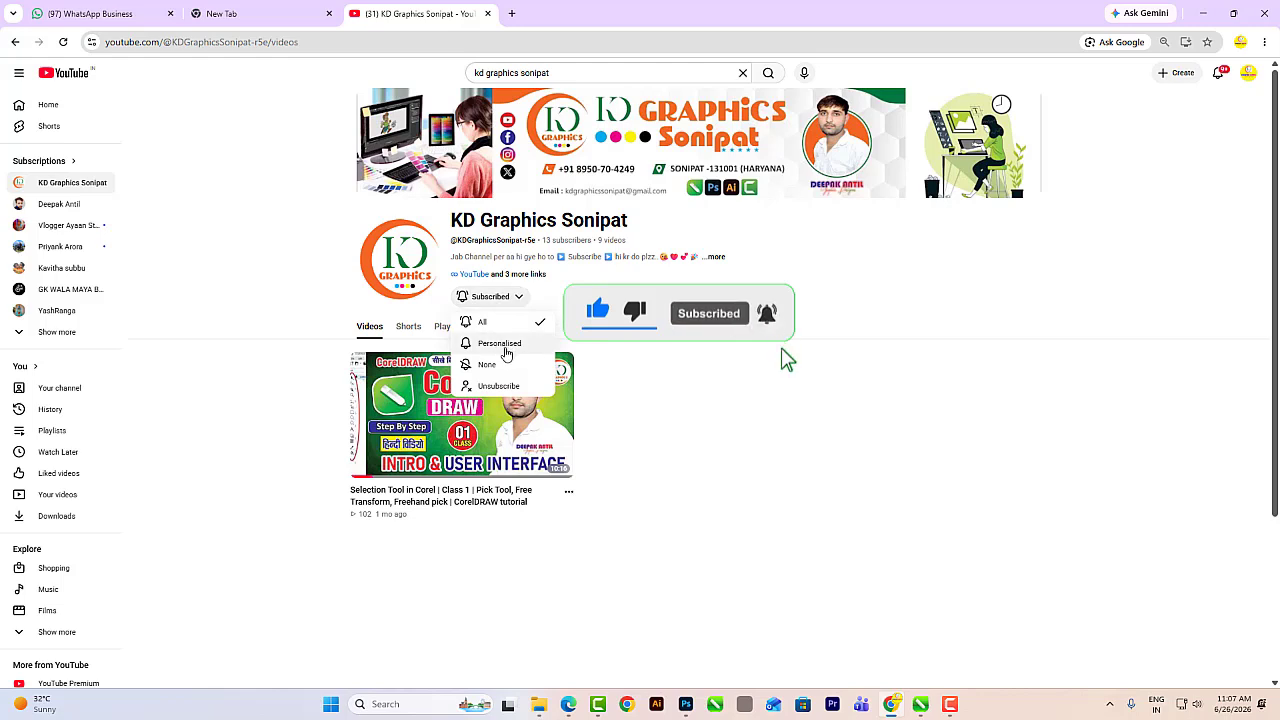
left_click(515, 346)
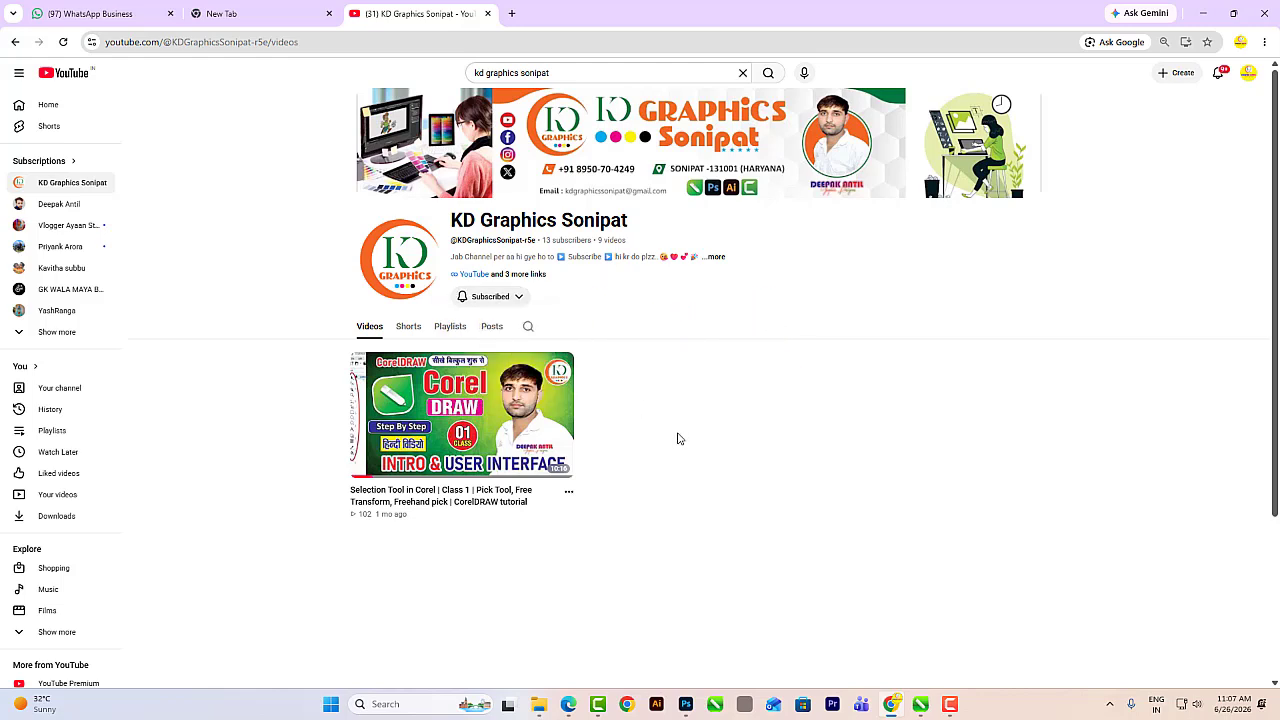